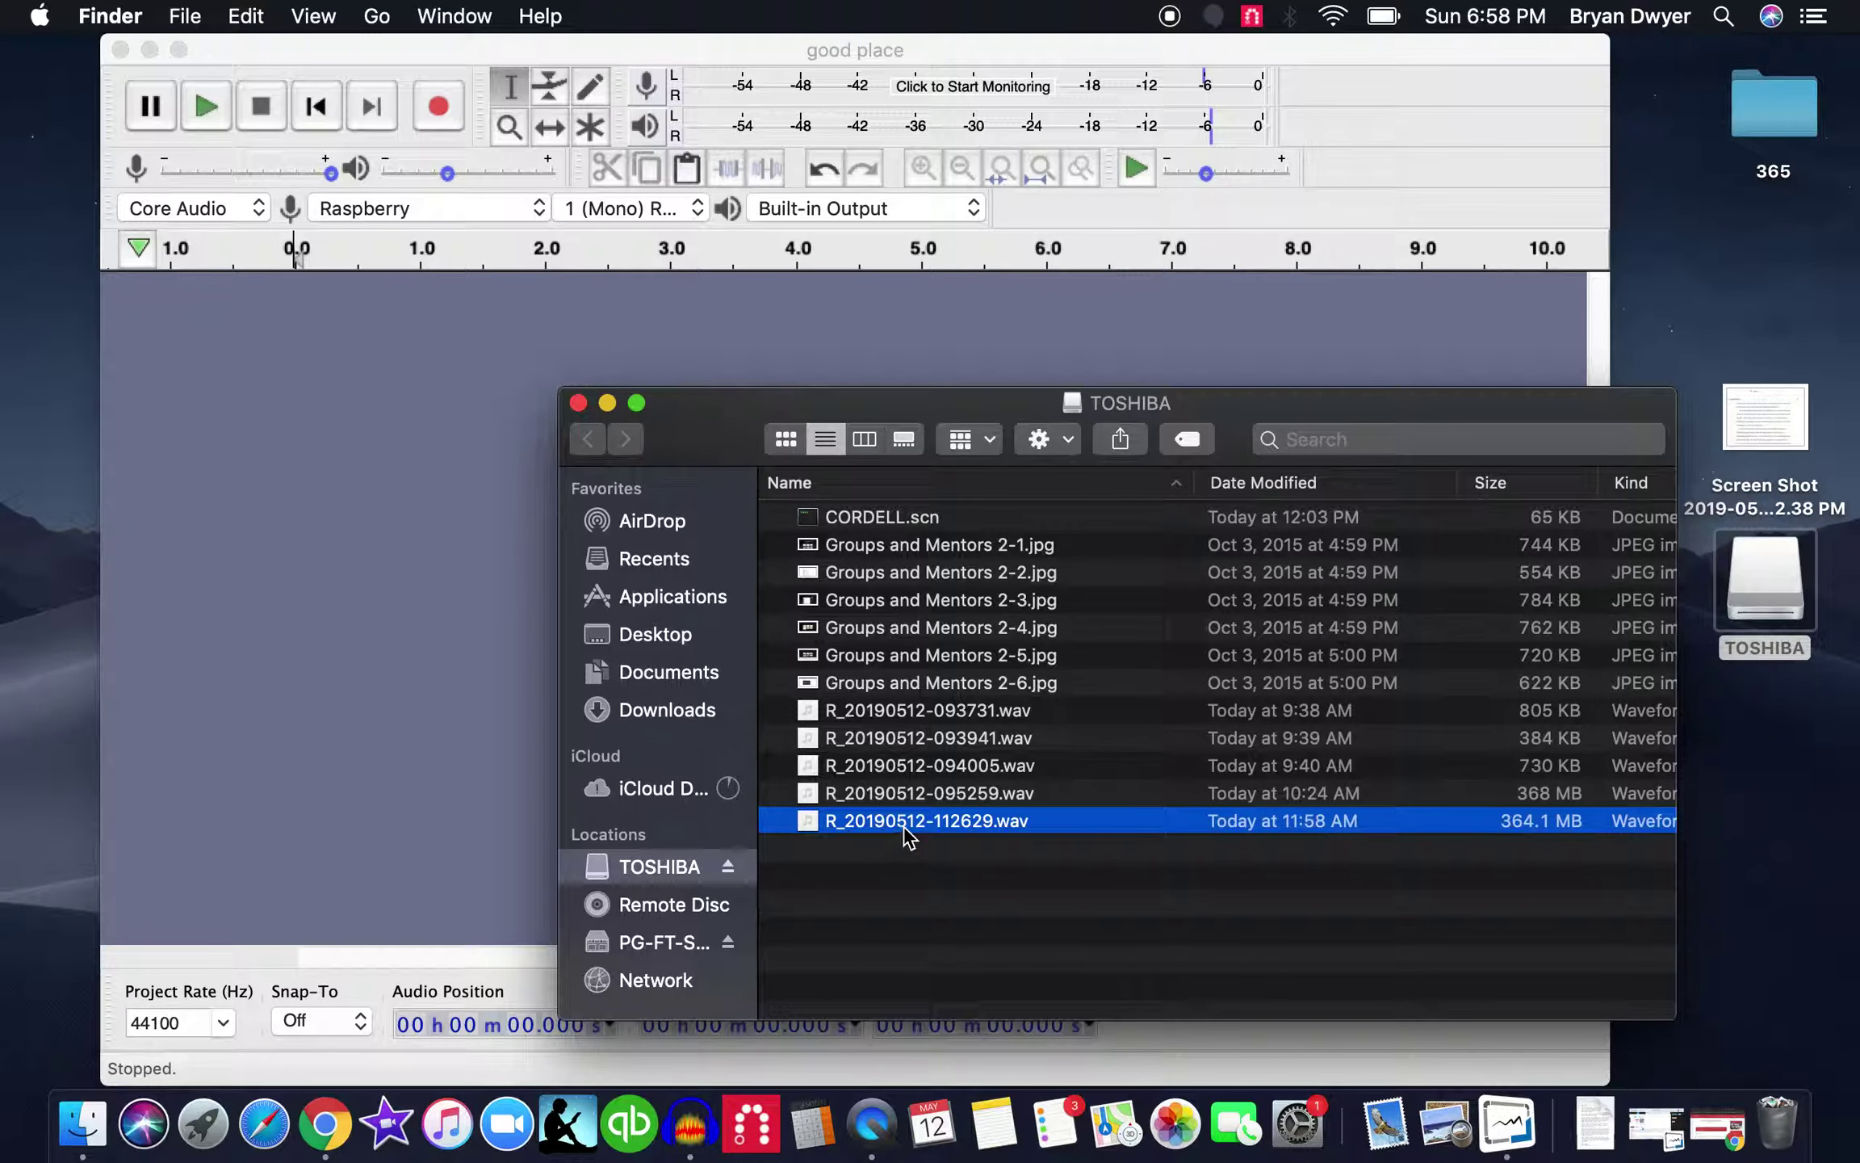
- Import R_20190512-112629.wav from the TOSHIBA drive into the open Audacity project and put the file window away
drag(905, 828, 355, 456)
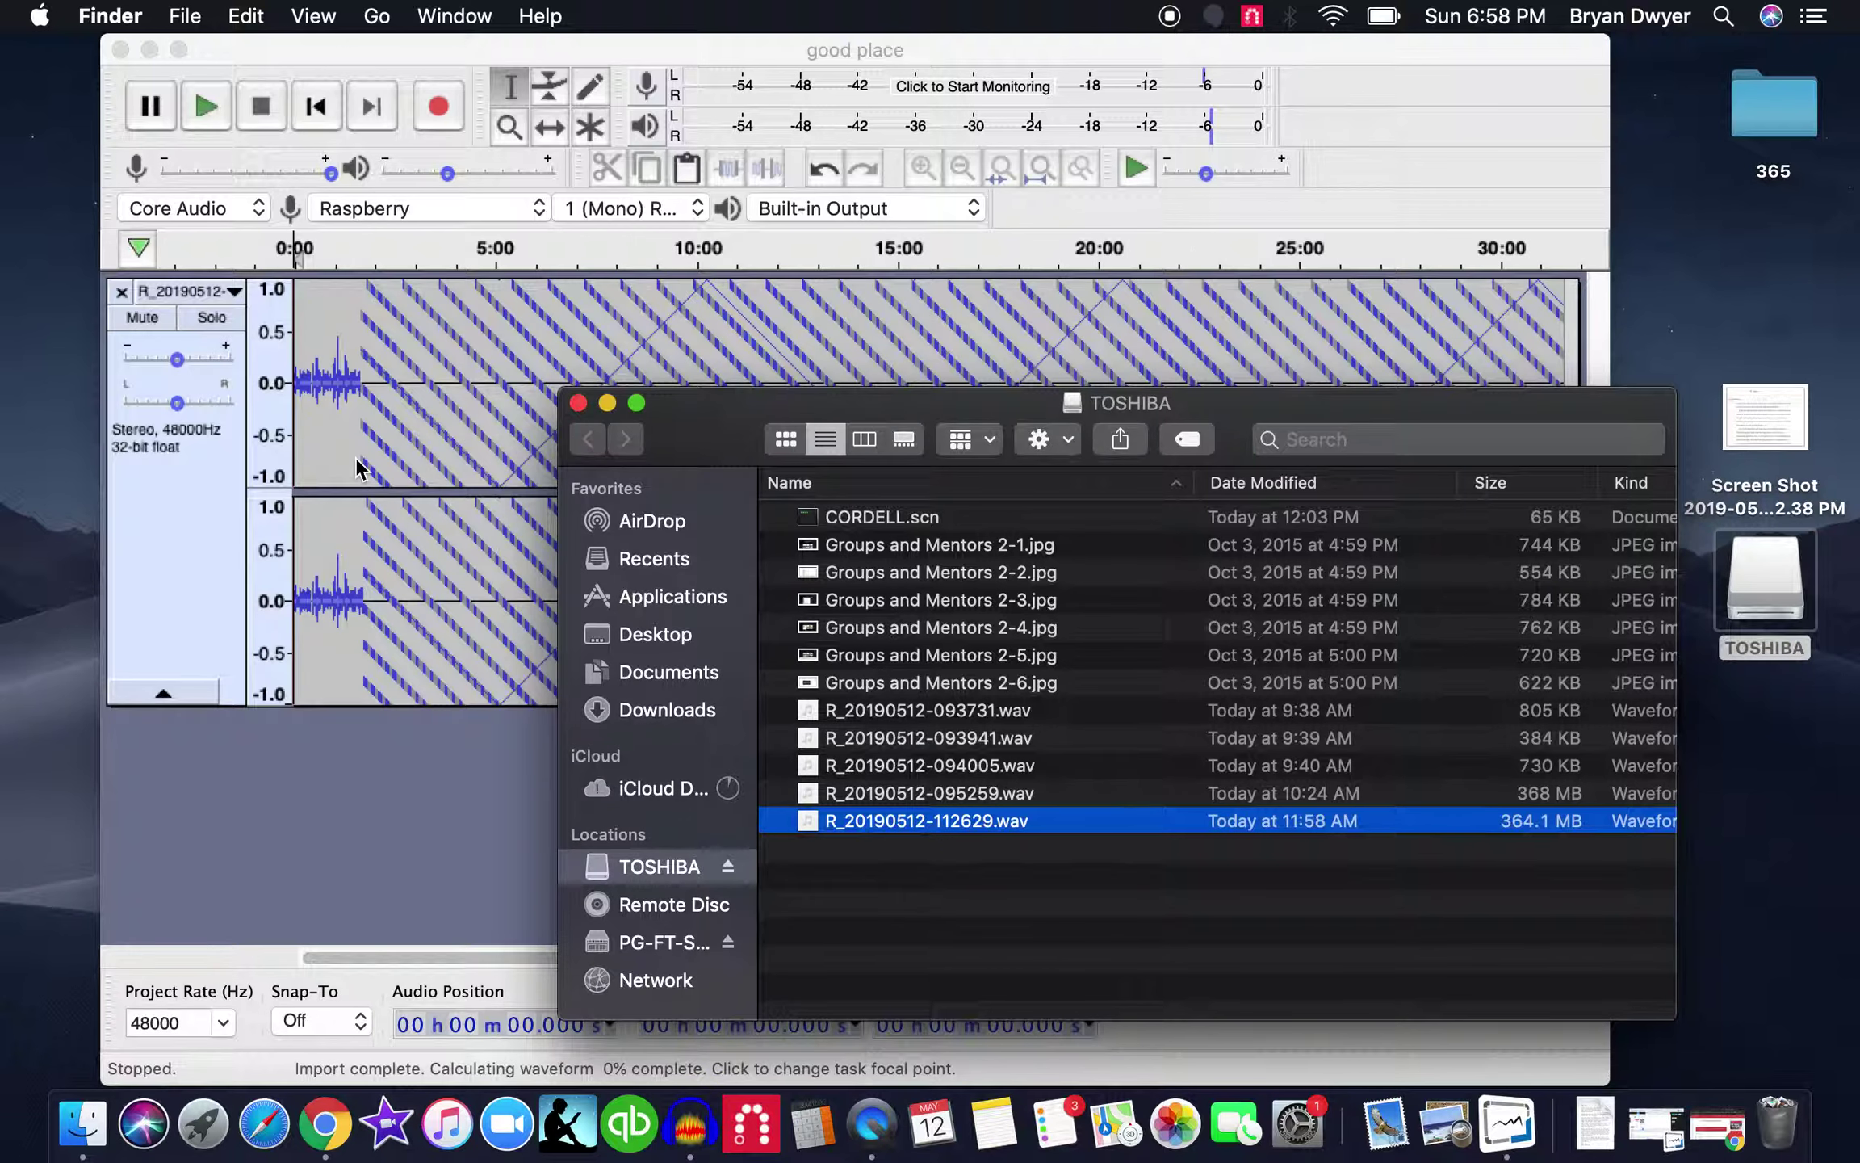
click(608, 402)
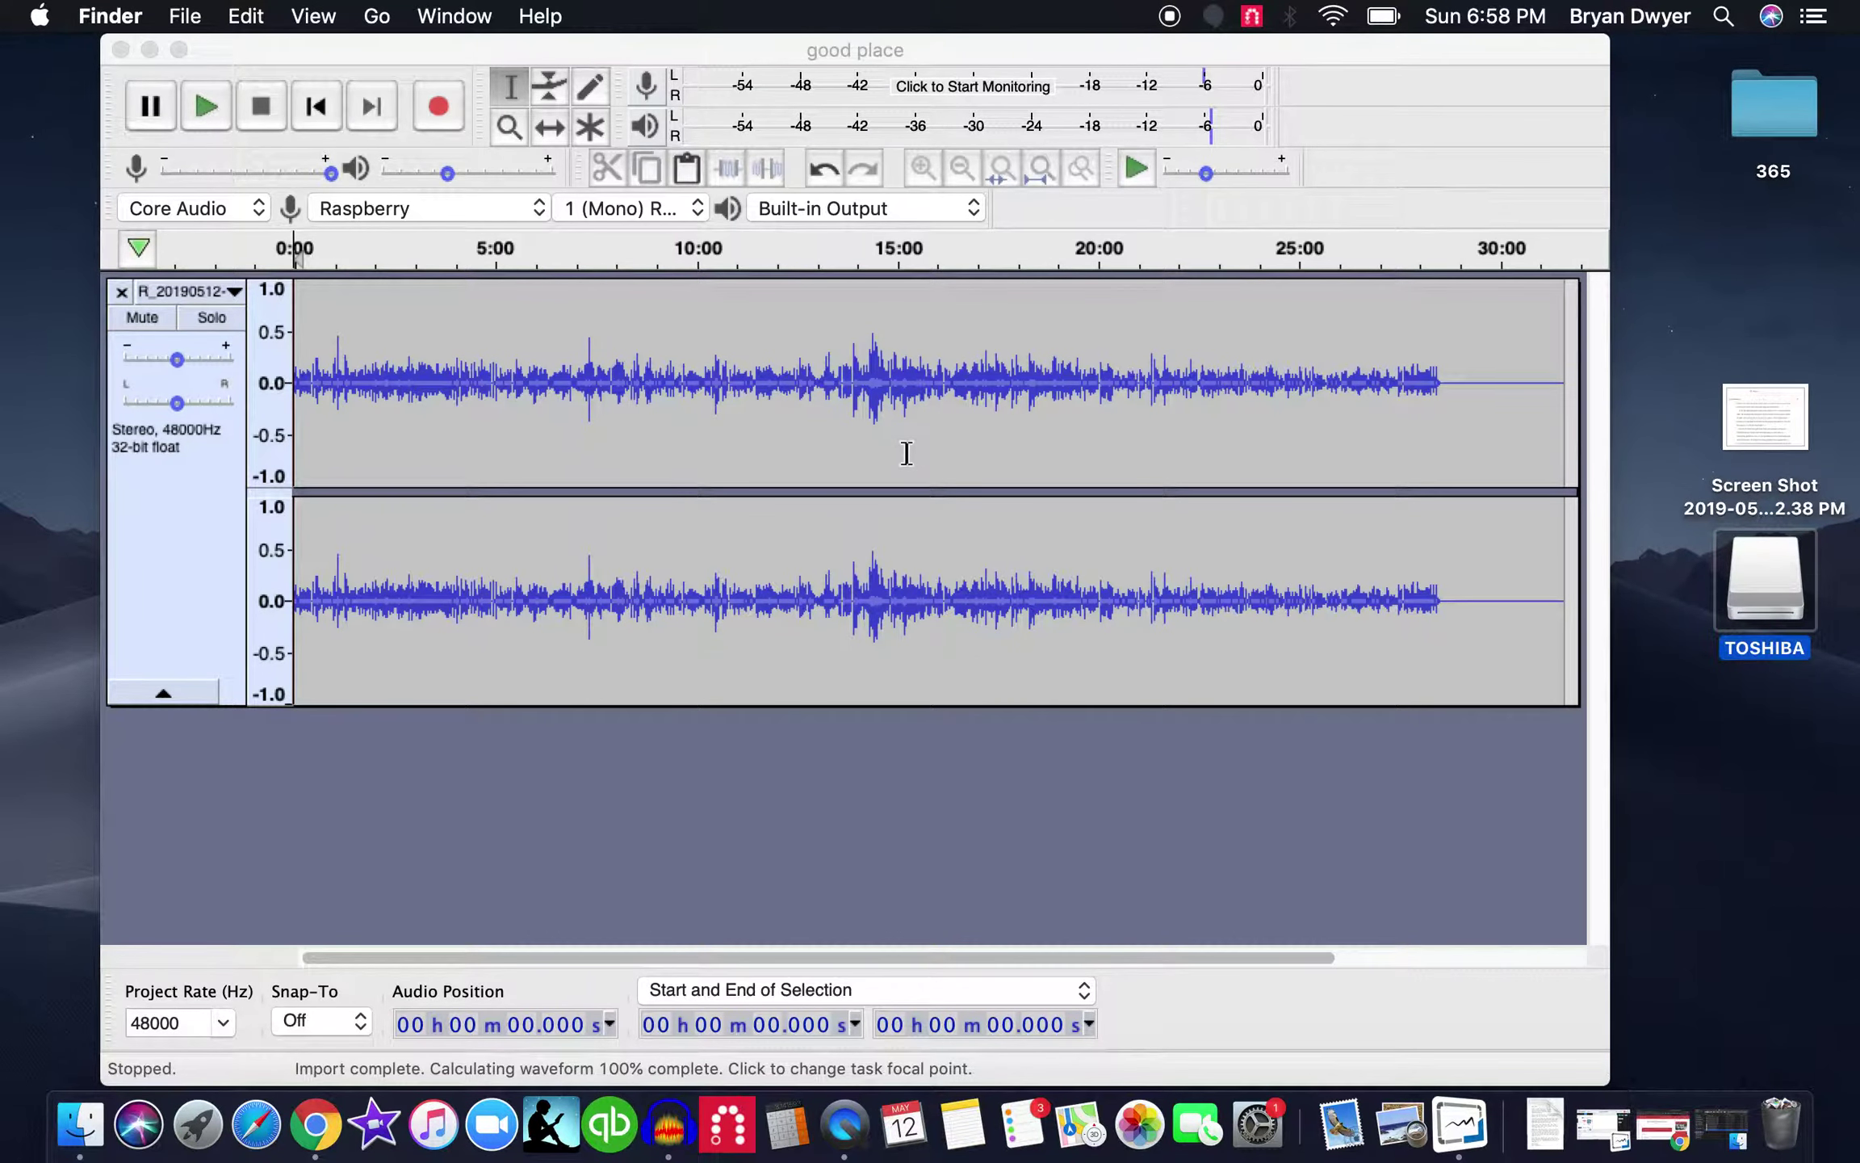
click(771, 427)
- Apply the Compressor effect to the entire track with a -12 dB threshold, -40 dB noise floor and 2:1 ratio
key(super+a)
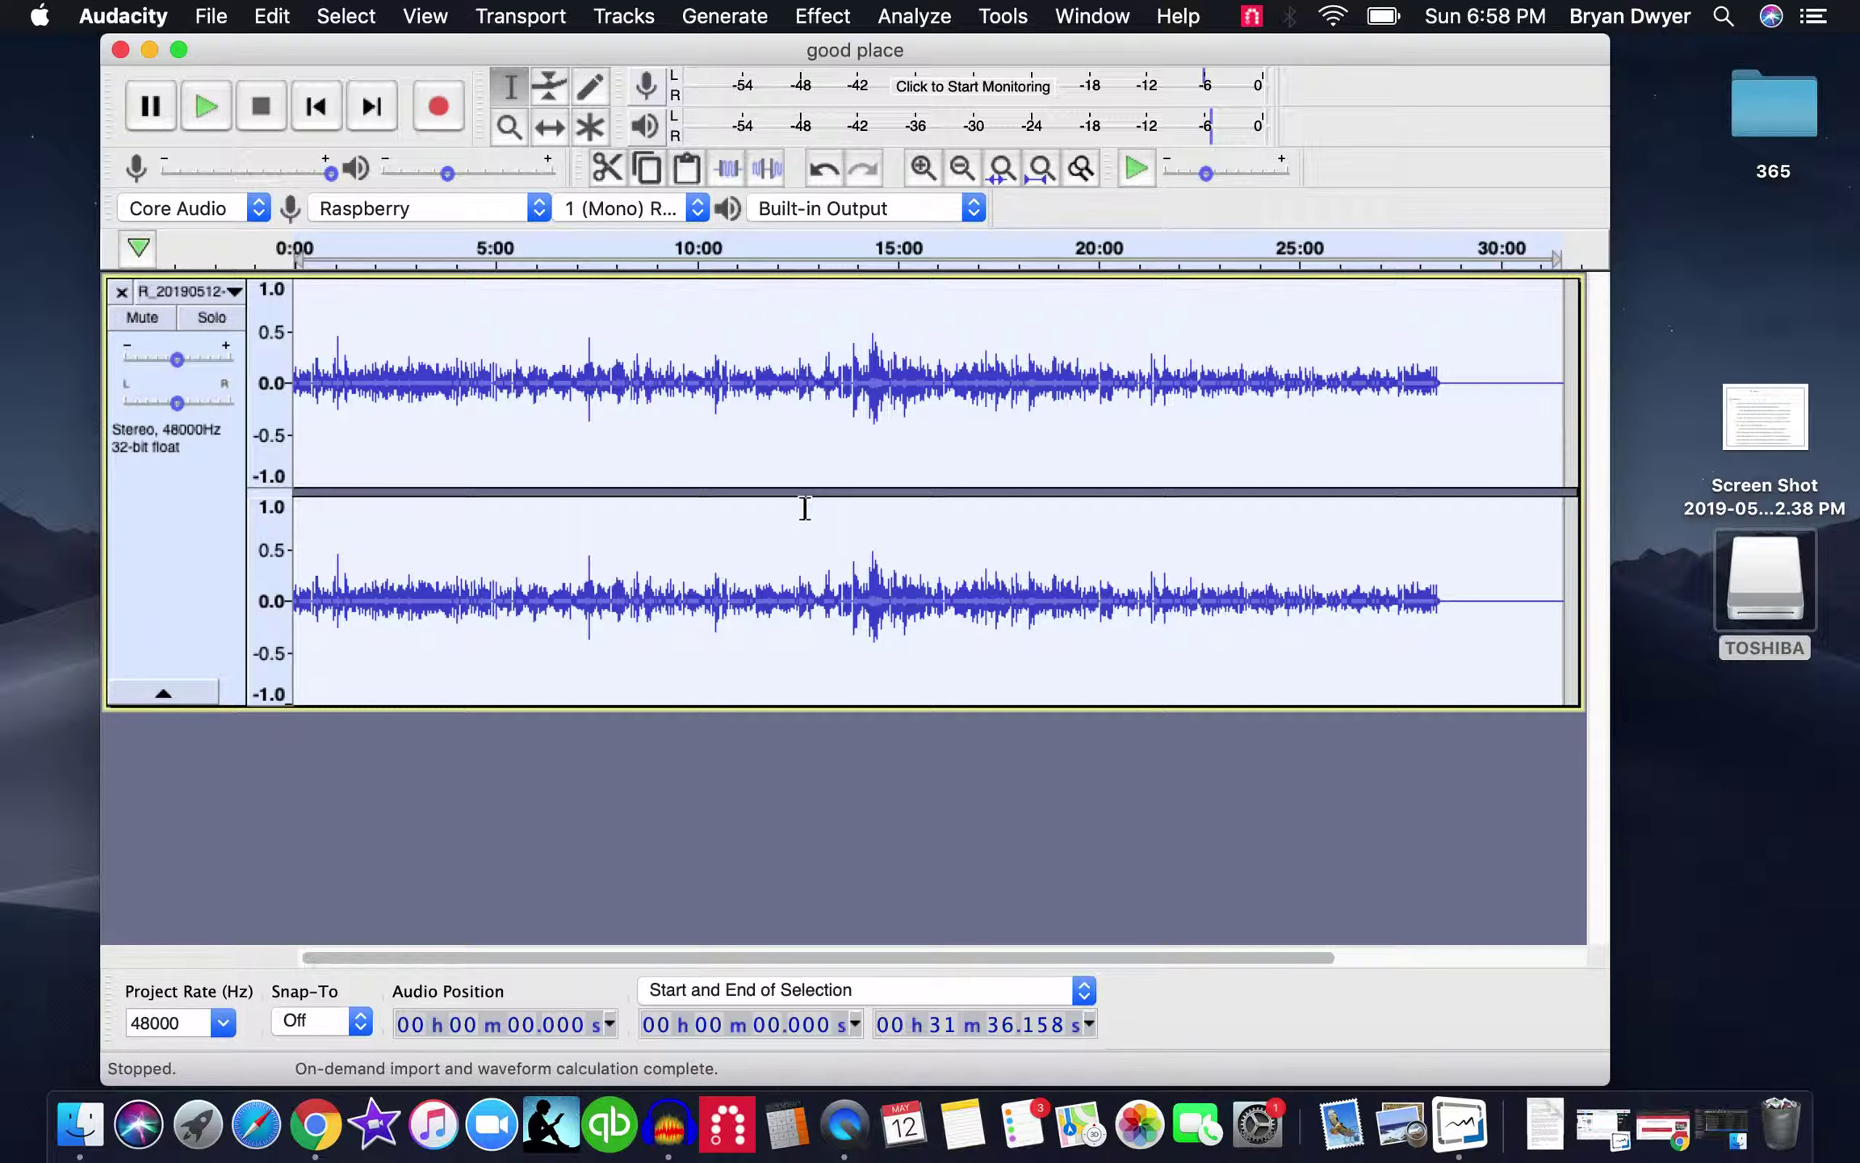
click(831, 21)
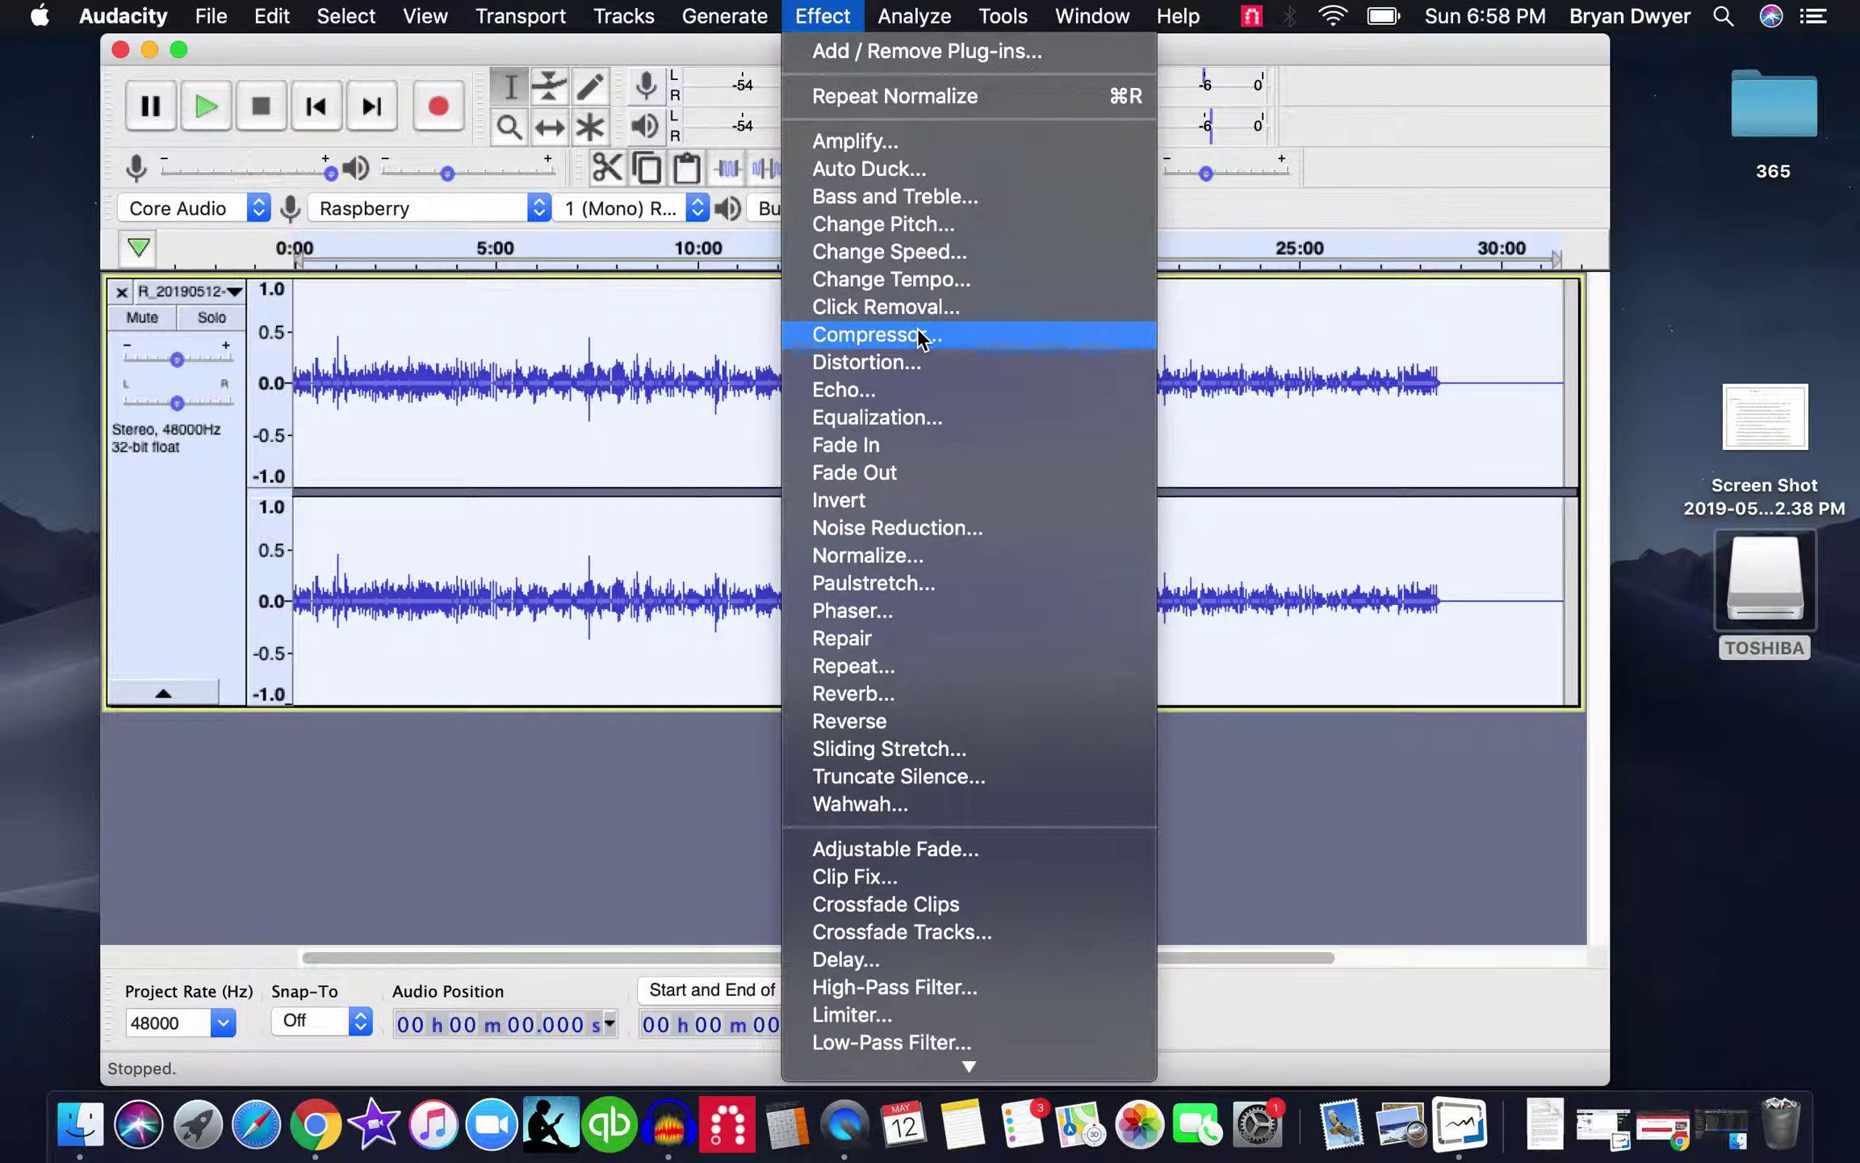
click(875, 332)
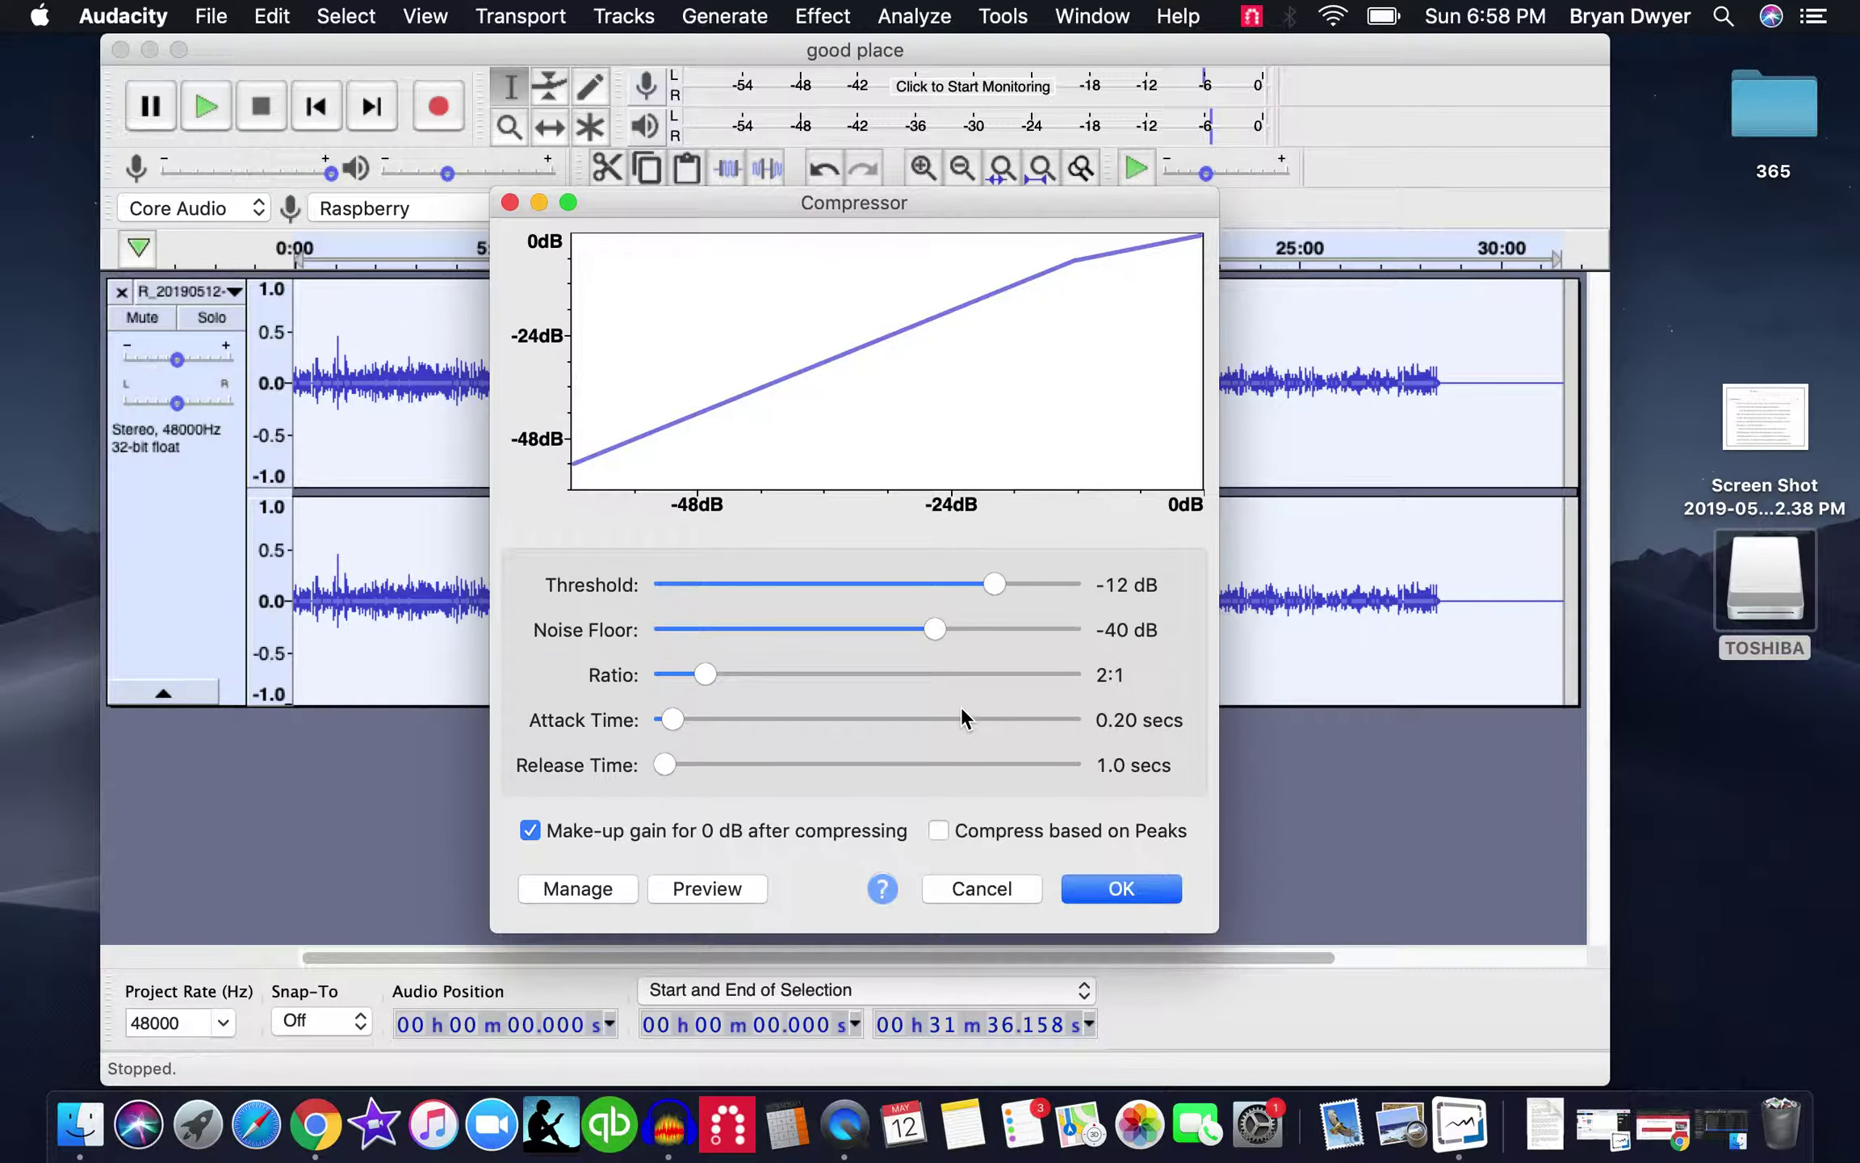
click(1135, 891)
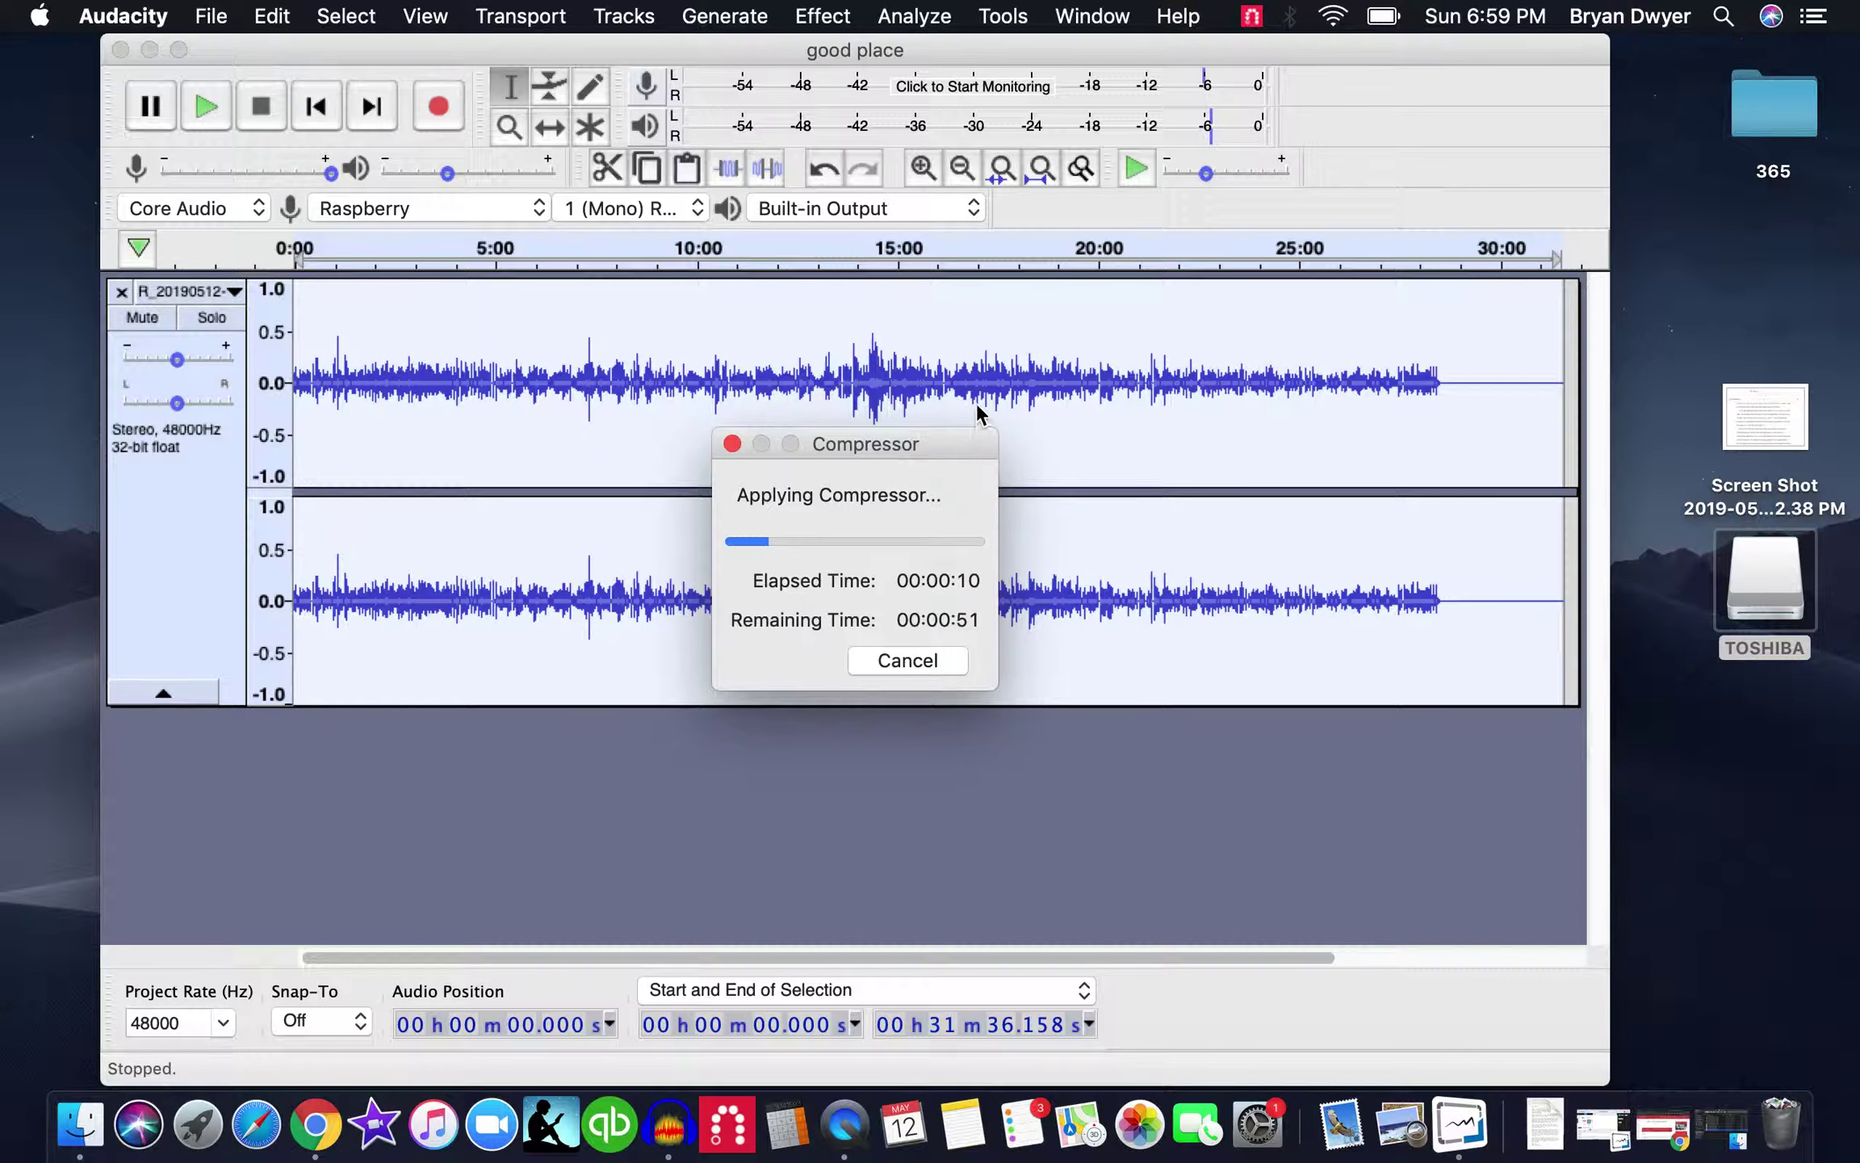
click(831, 18)
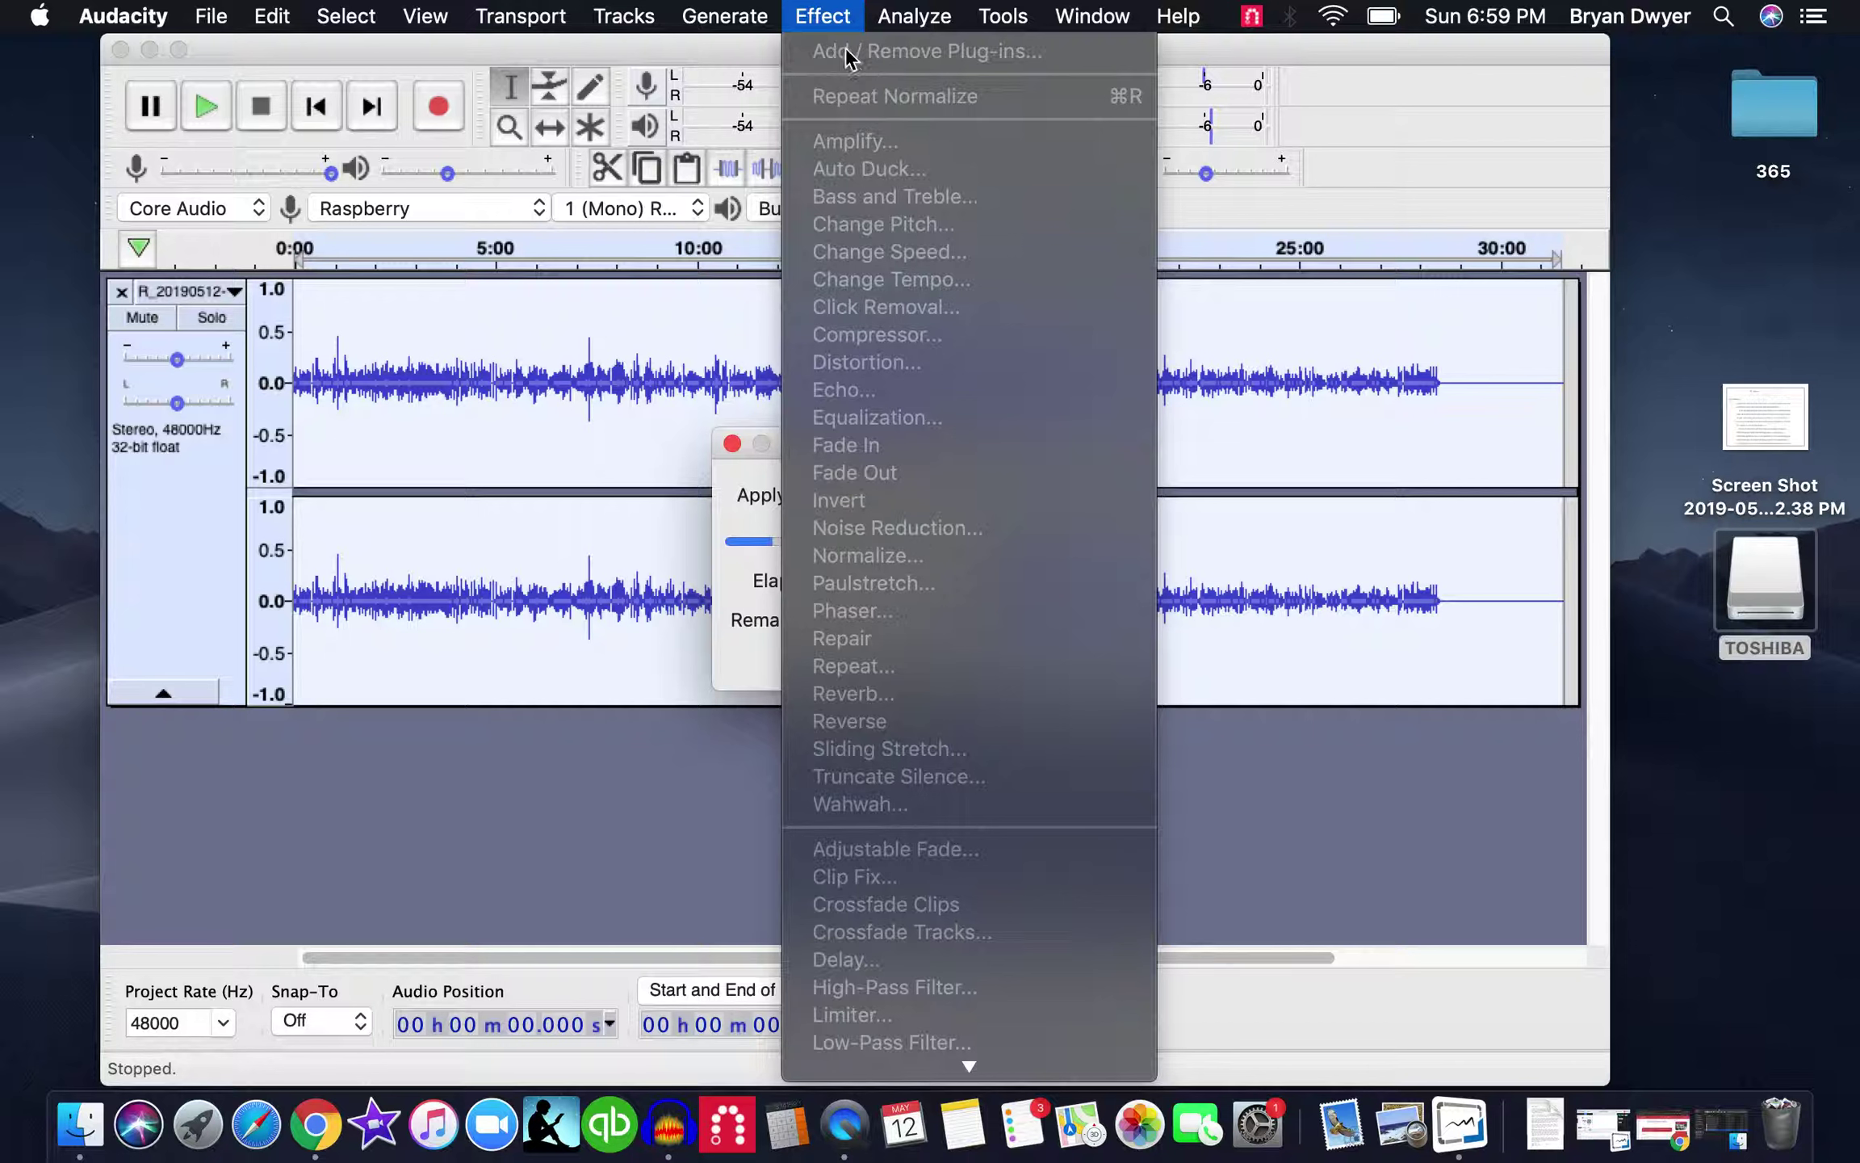
click(828, 18)
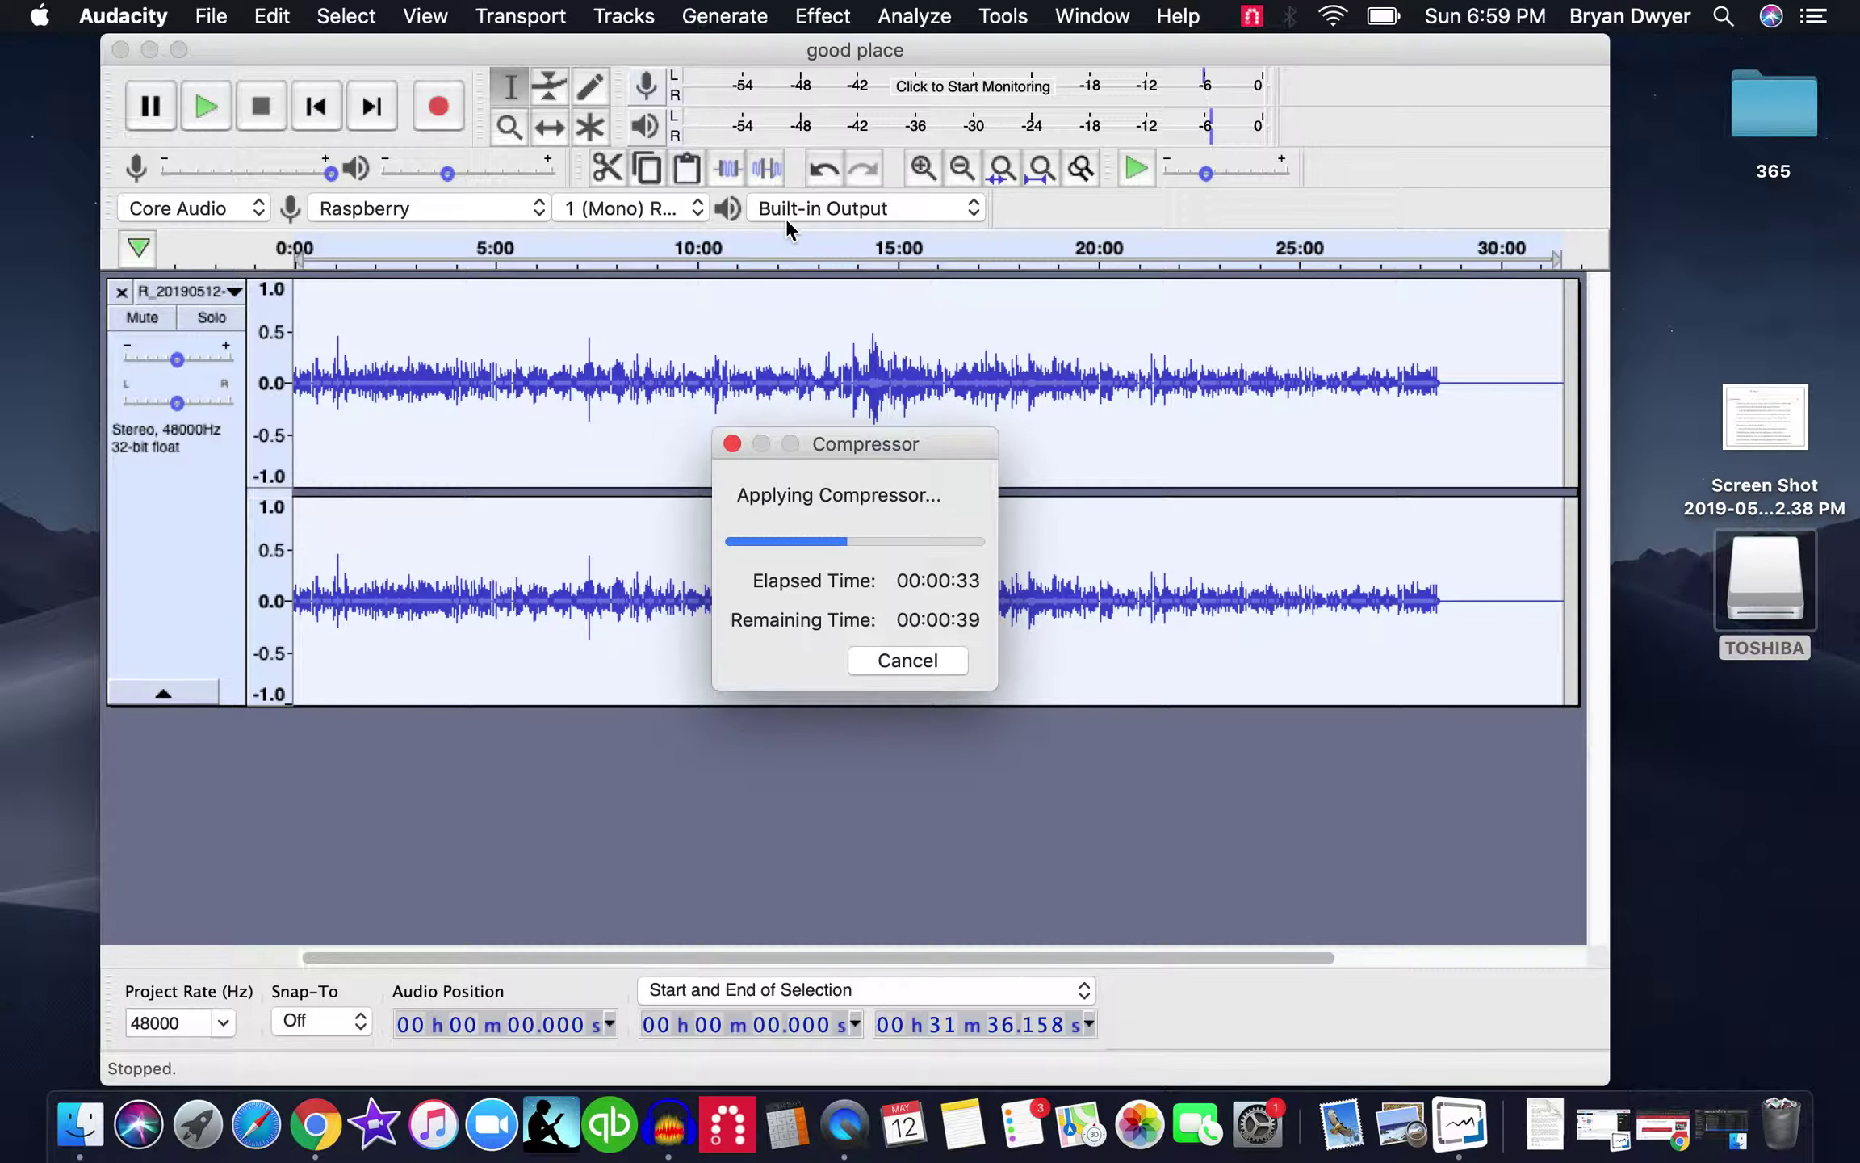
- Switch to Chrome and open the Anchor podcast dashboard in a new tab
click(317, 1135)
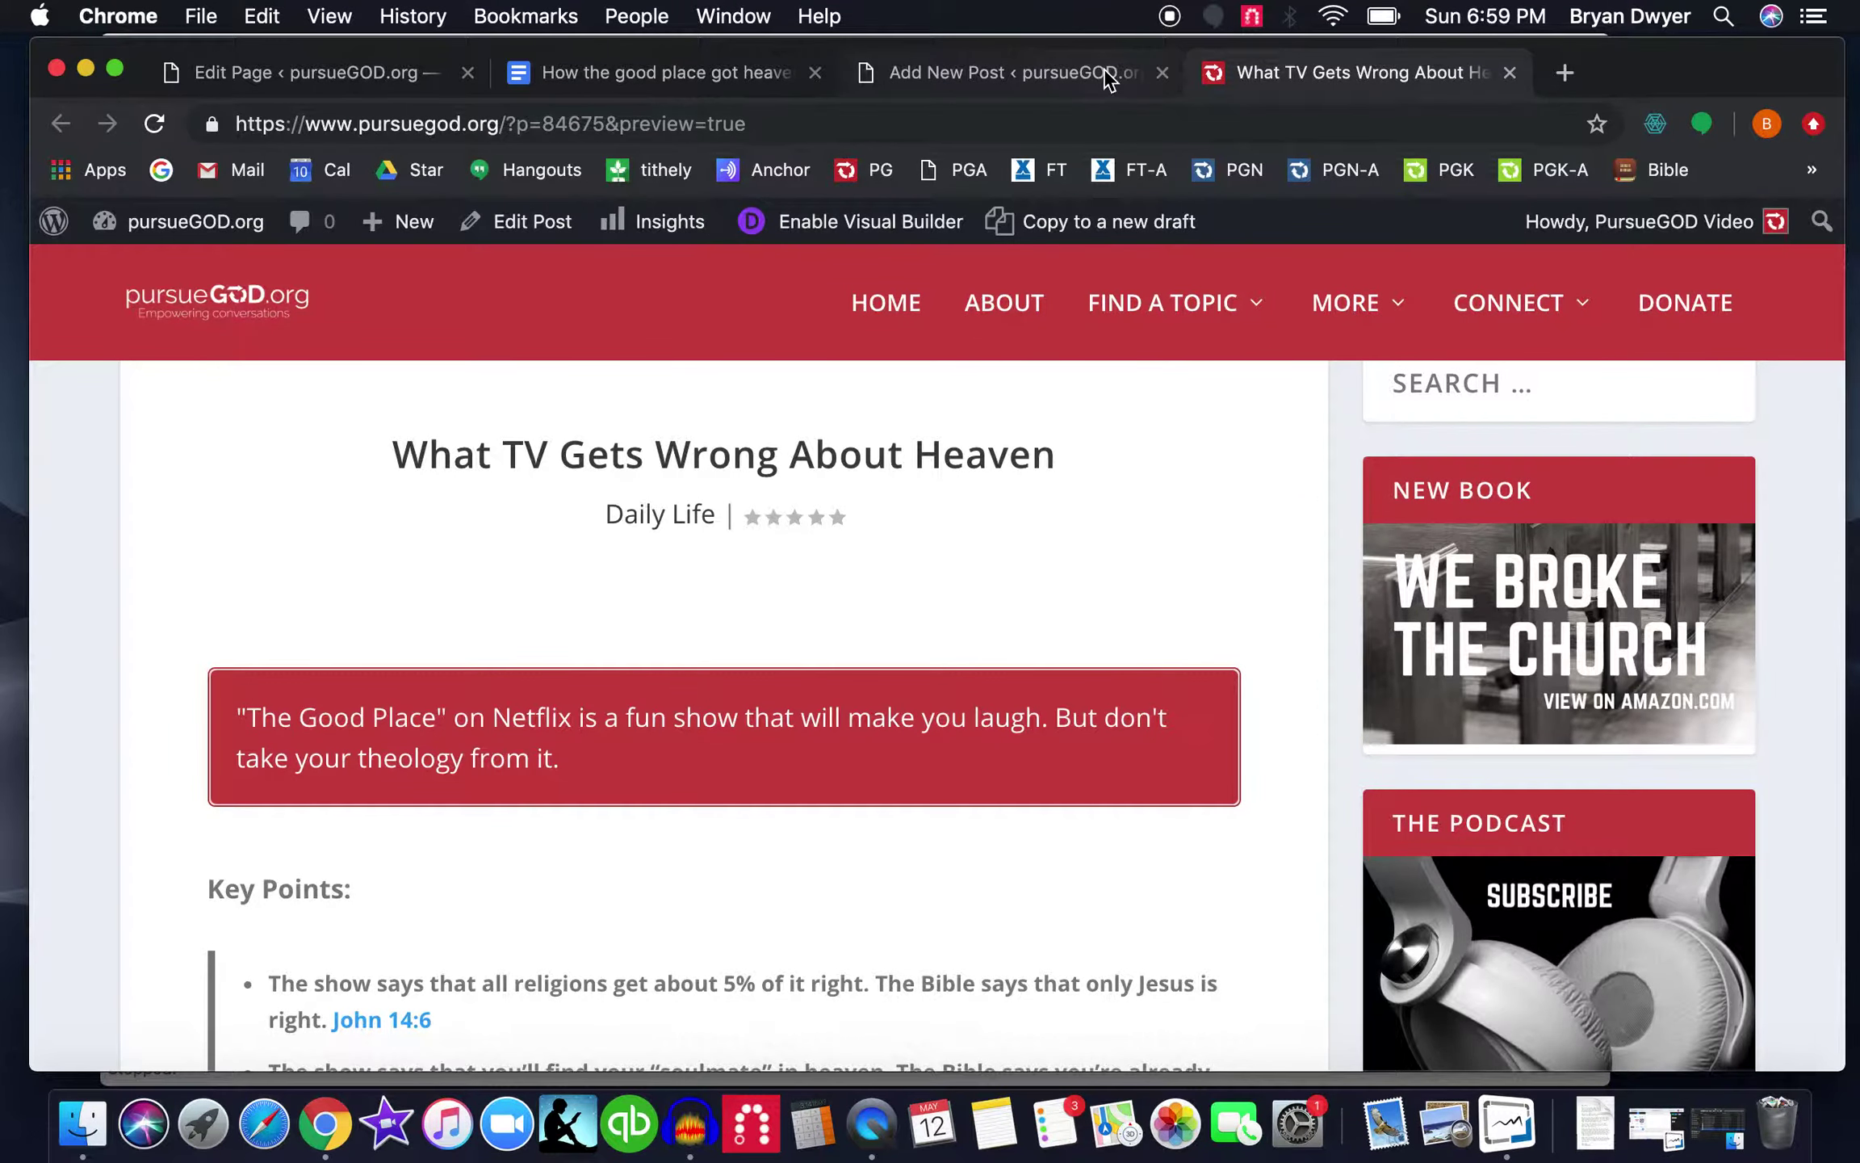
click(1566, 74)
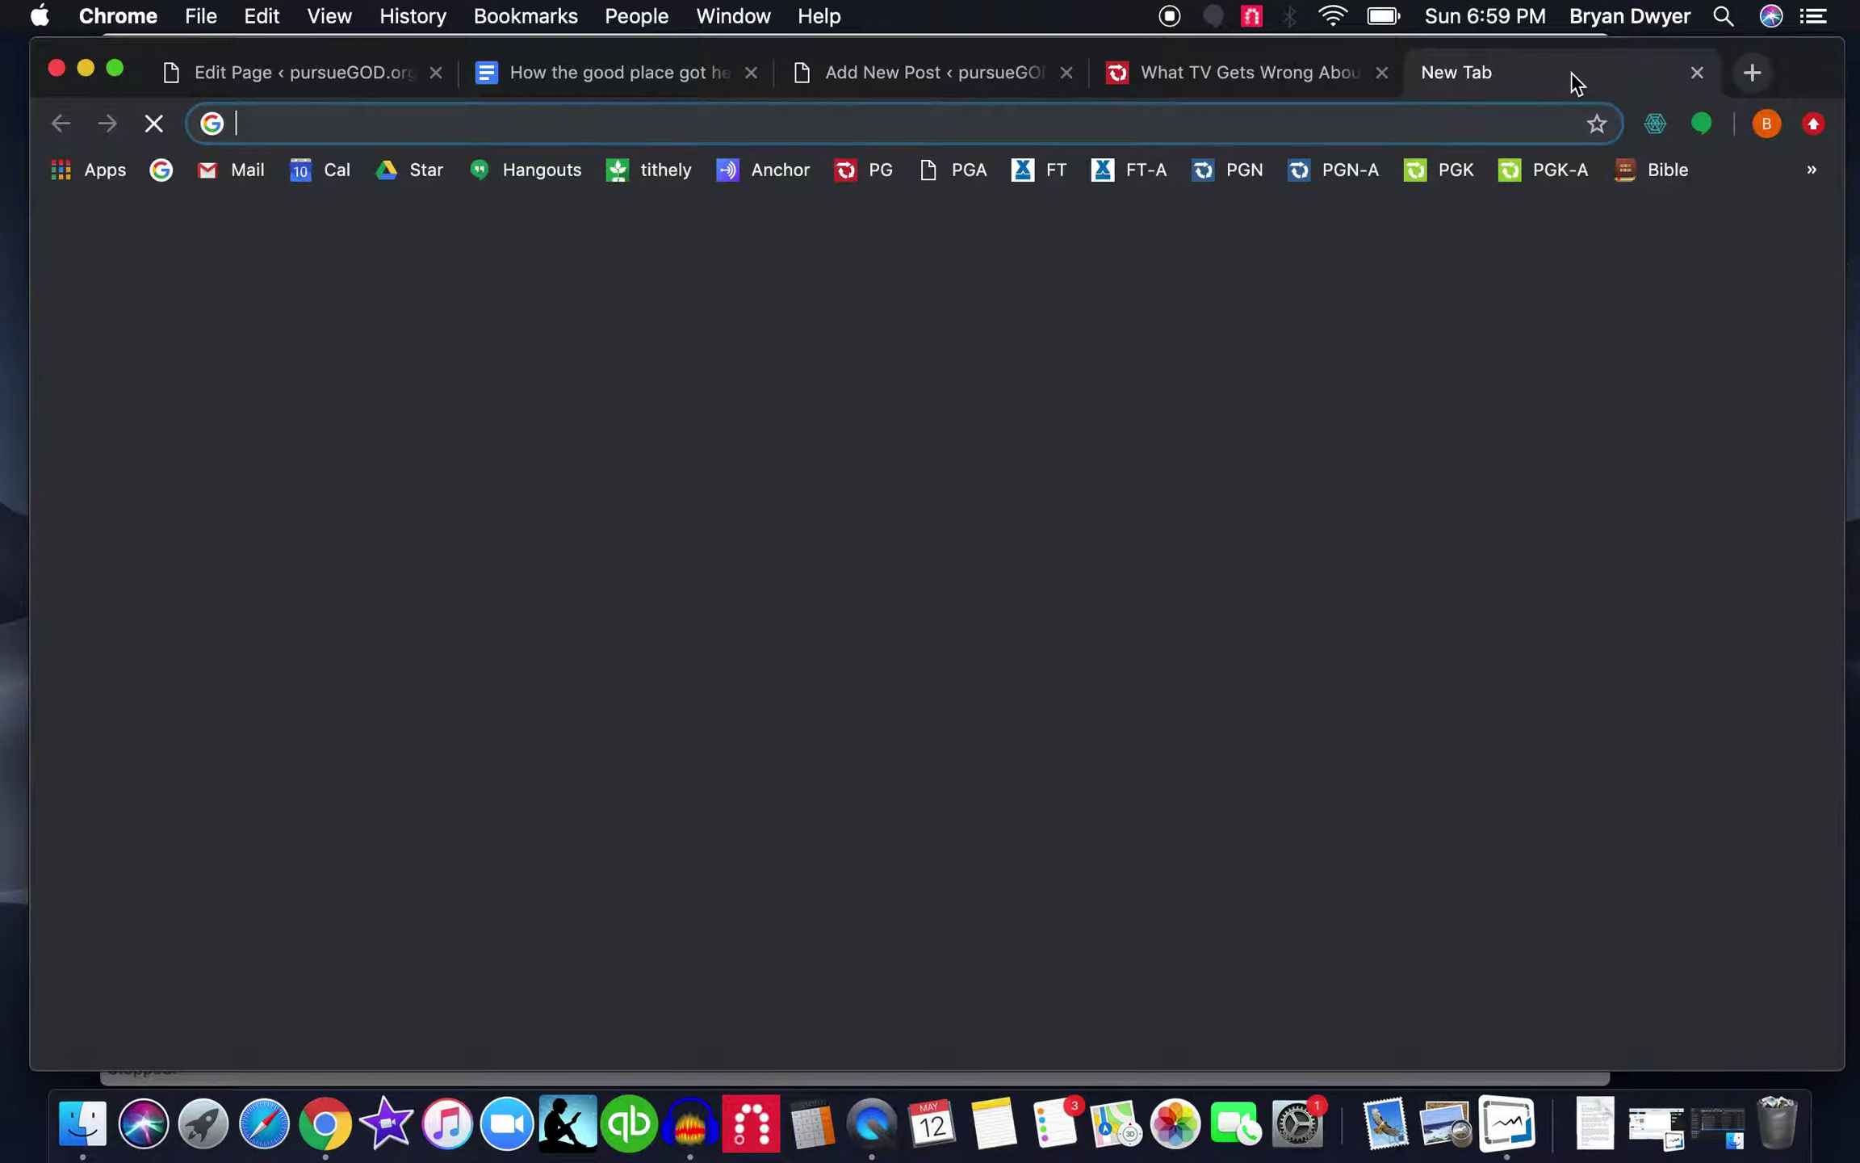
click(780, 173)
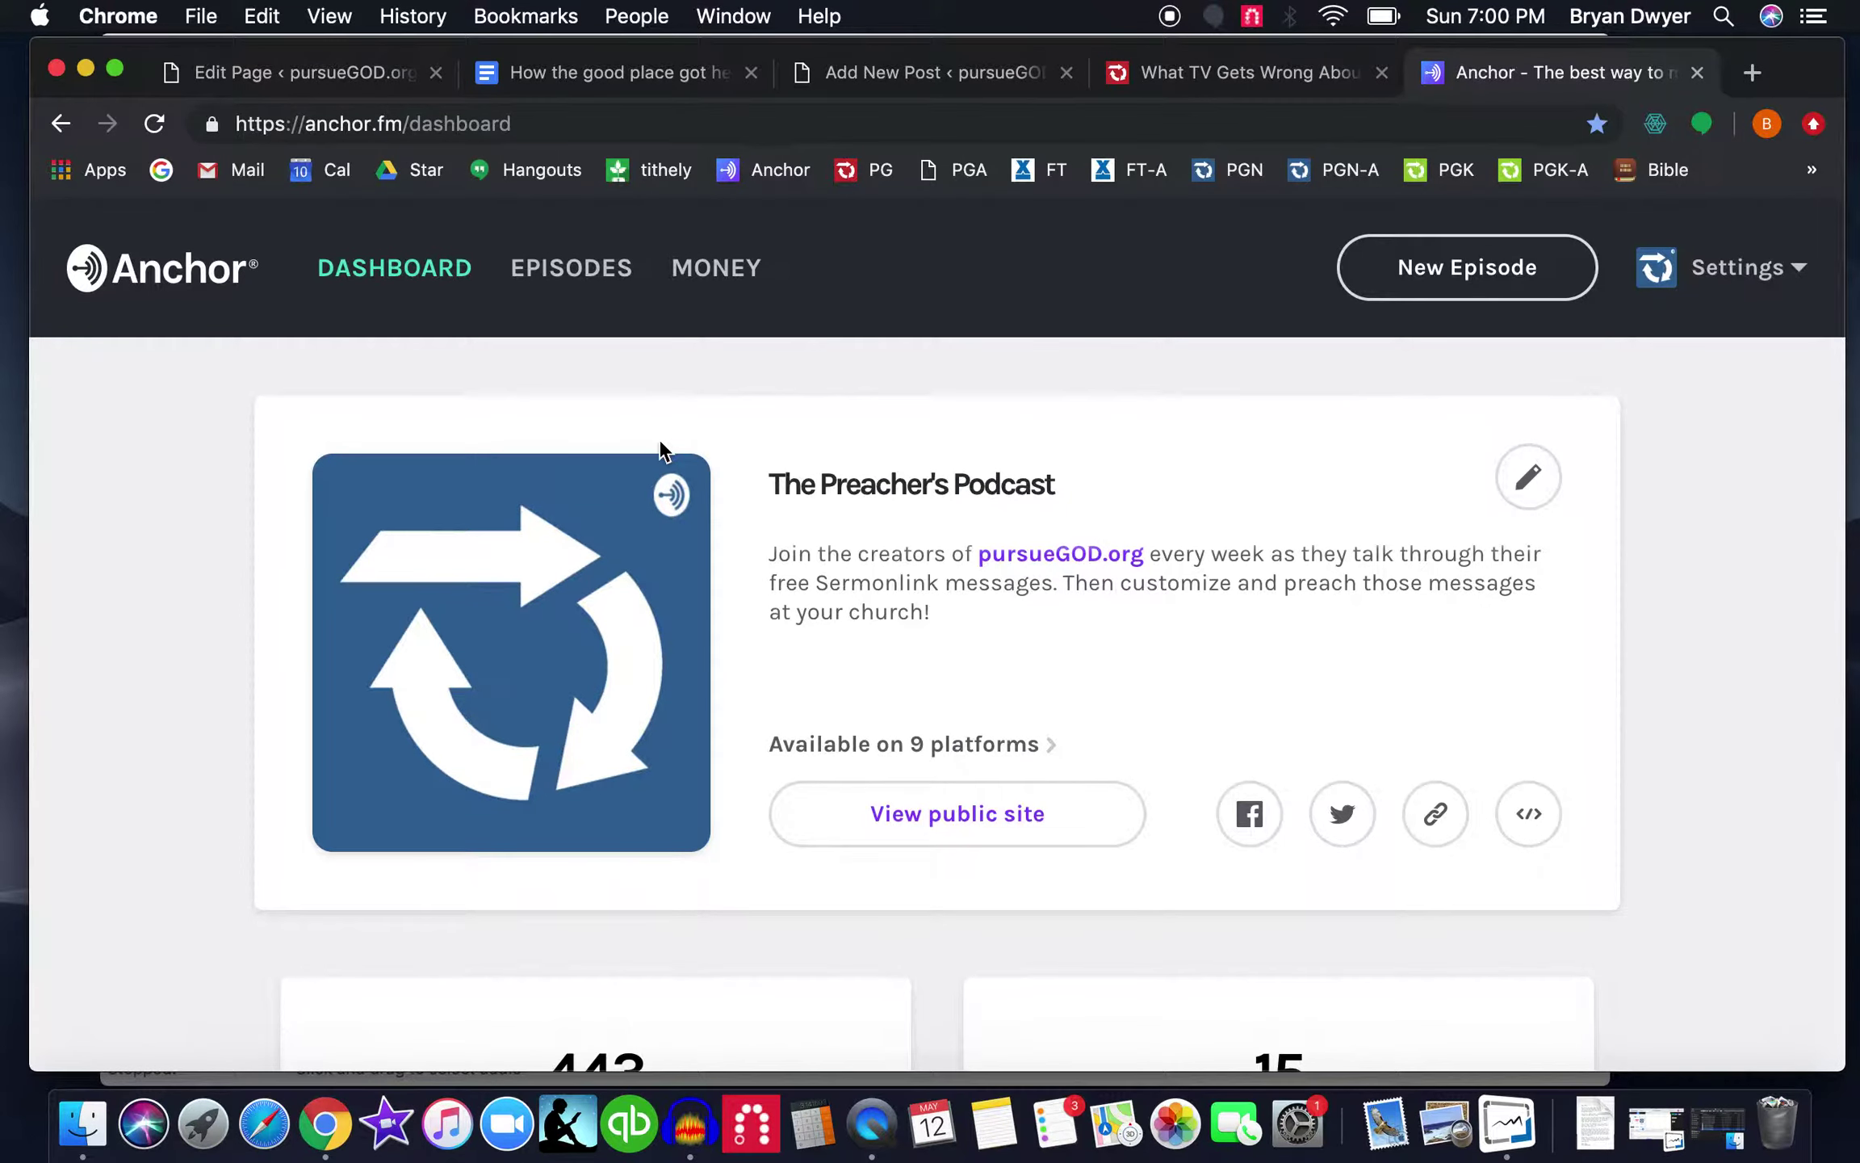
- Start a new episode for The Preacher's Podcast and dismiss the episode builder introduction
scroll(850, 444, down, 5)
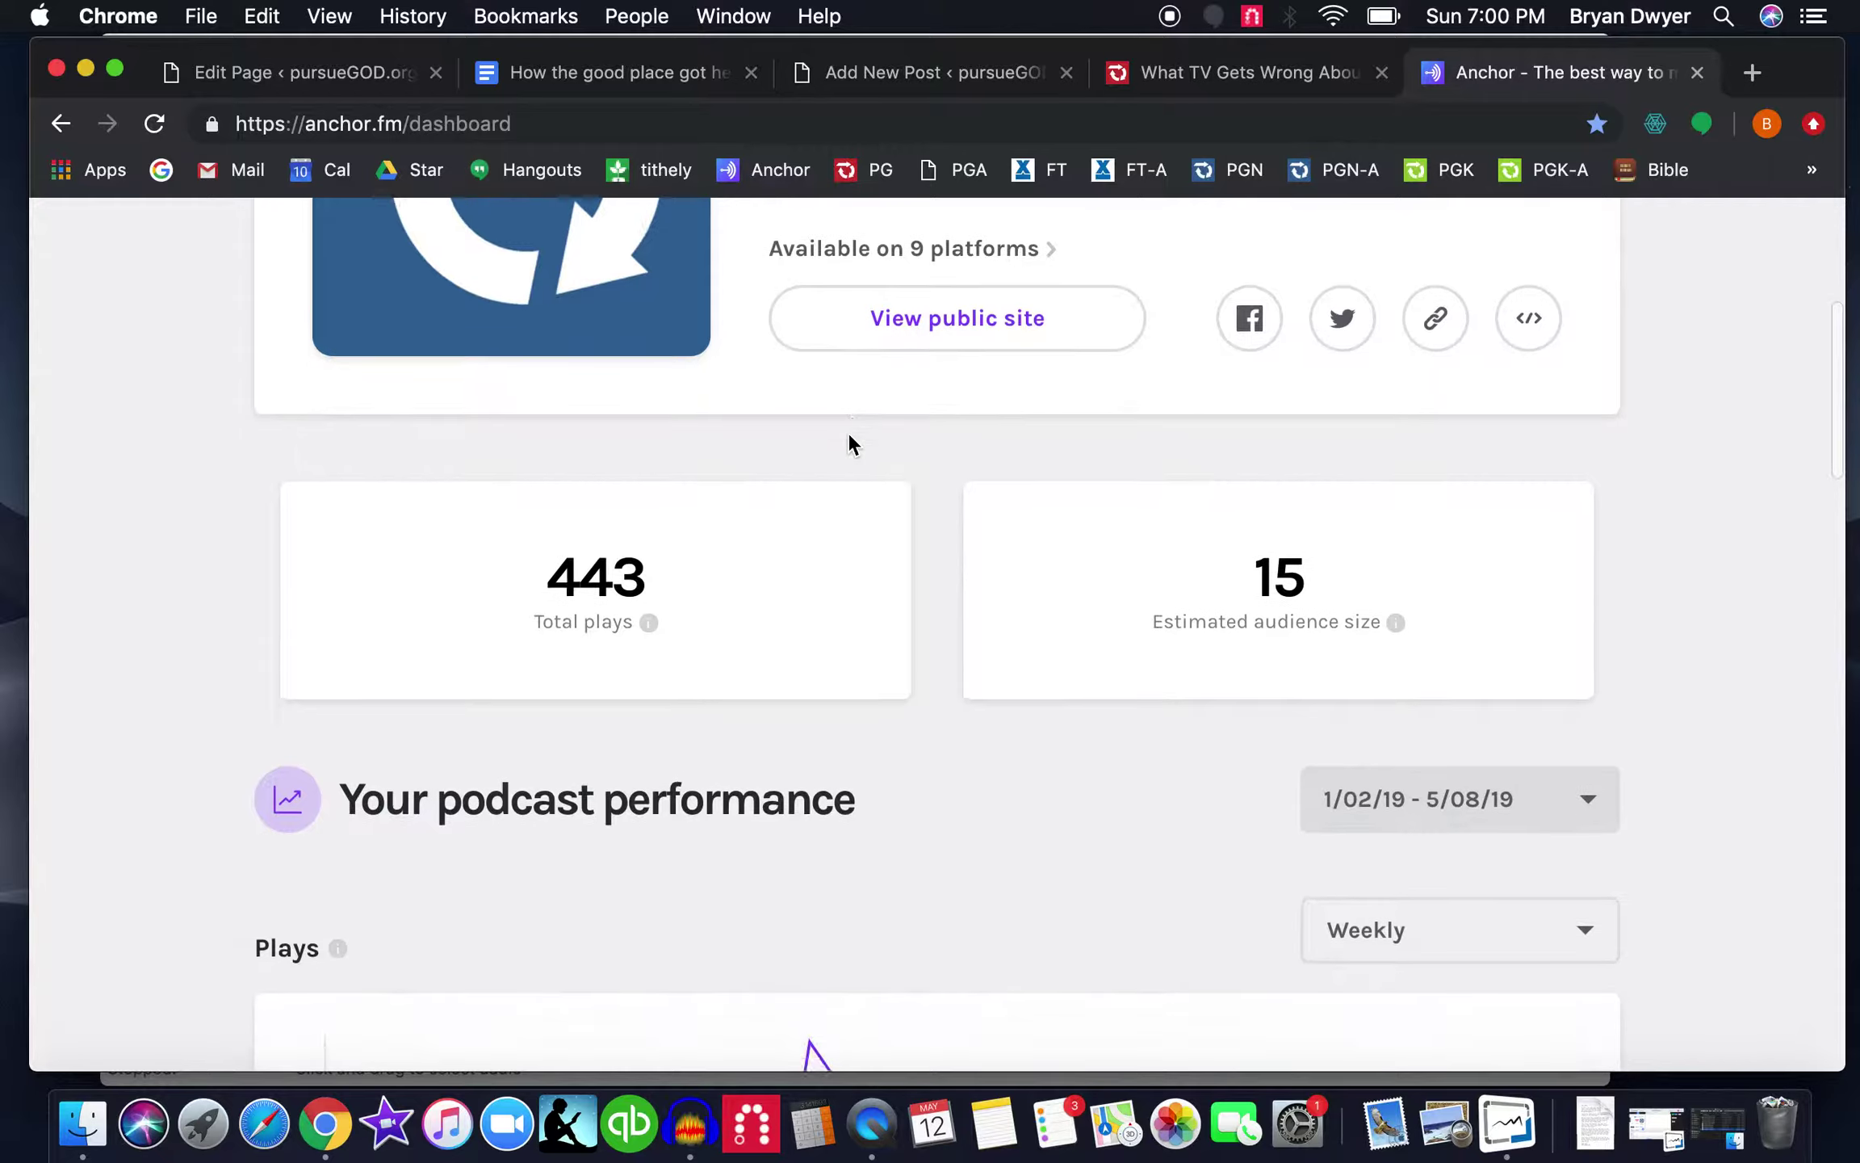
scroll(849, 443, down, 5)
scroll(850, 442, up, 12)
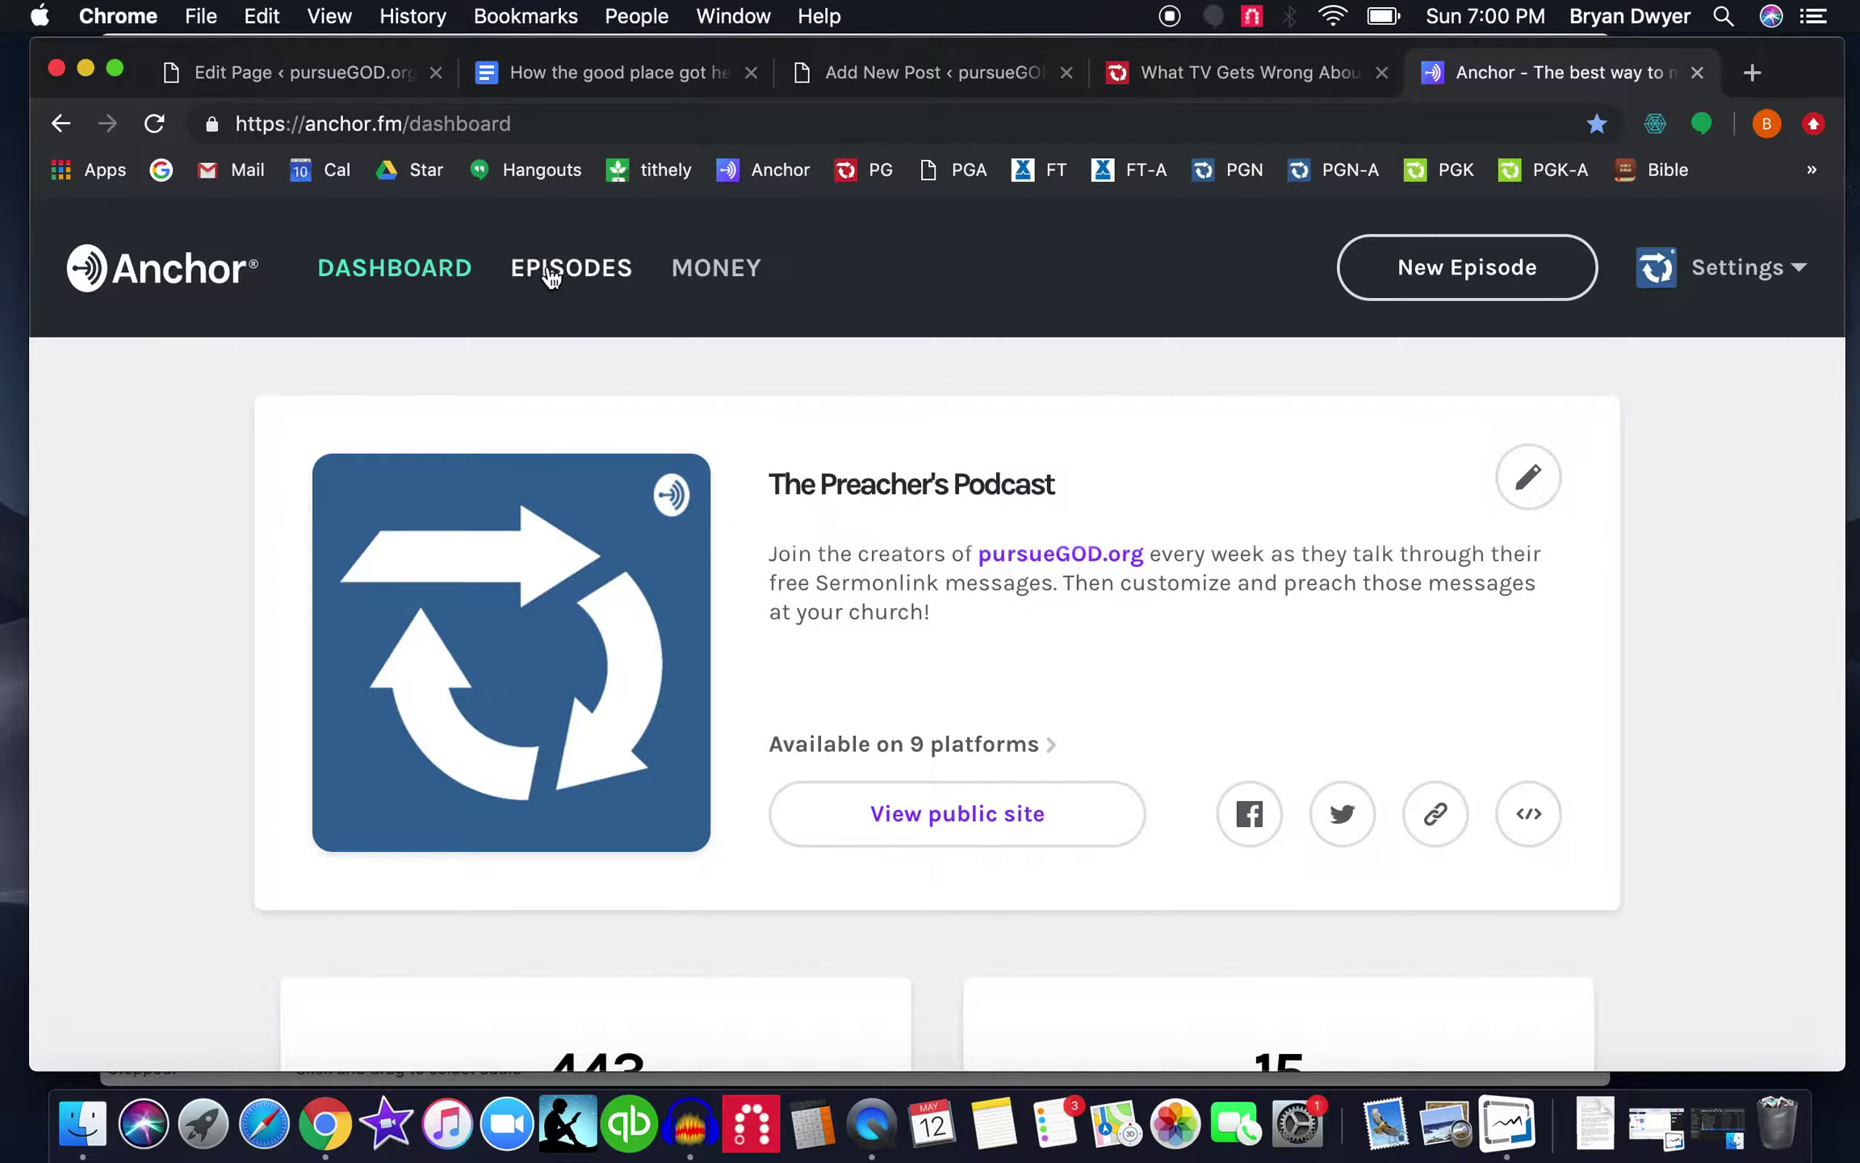
click(1458, 278)
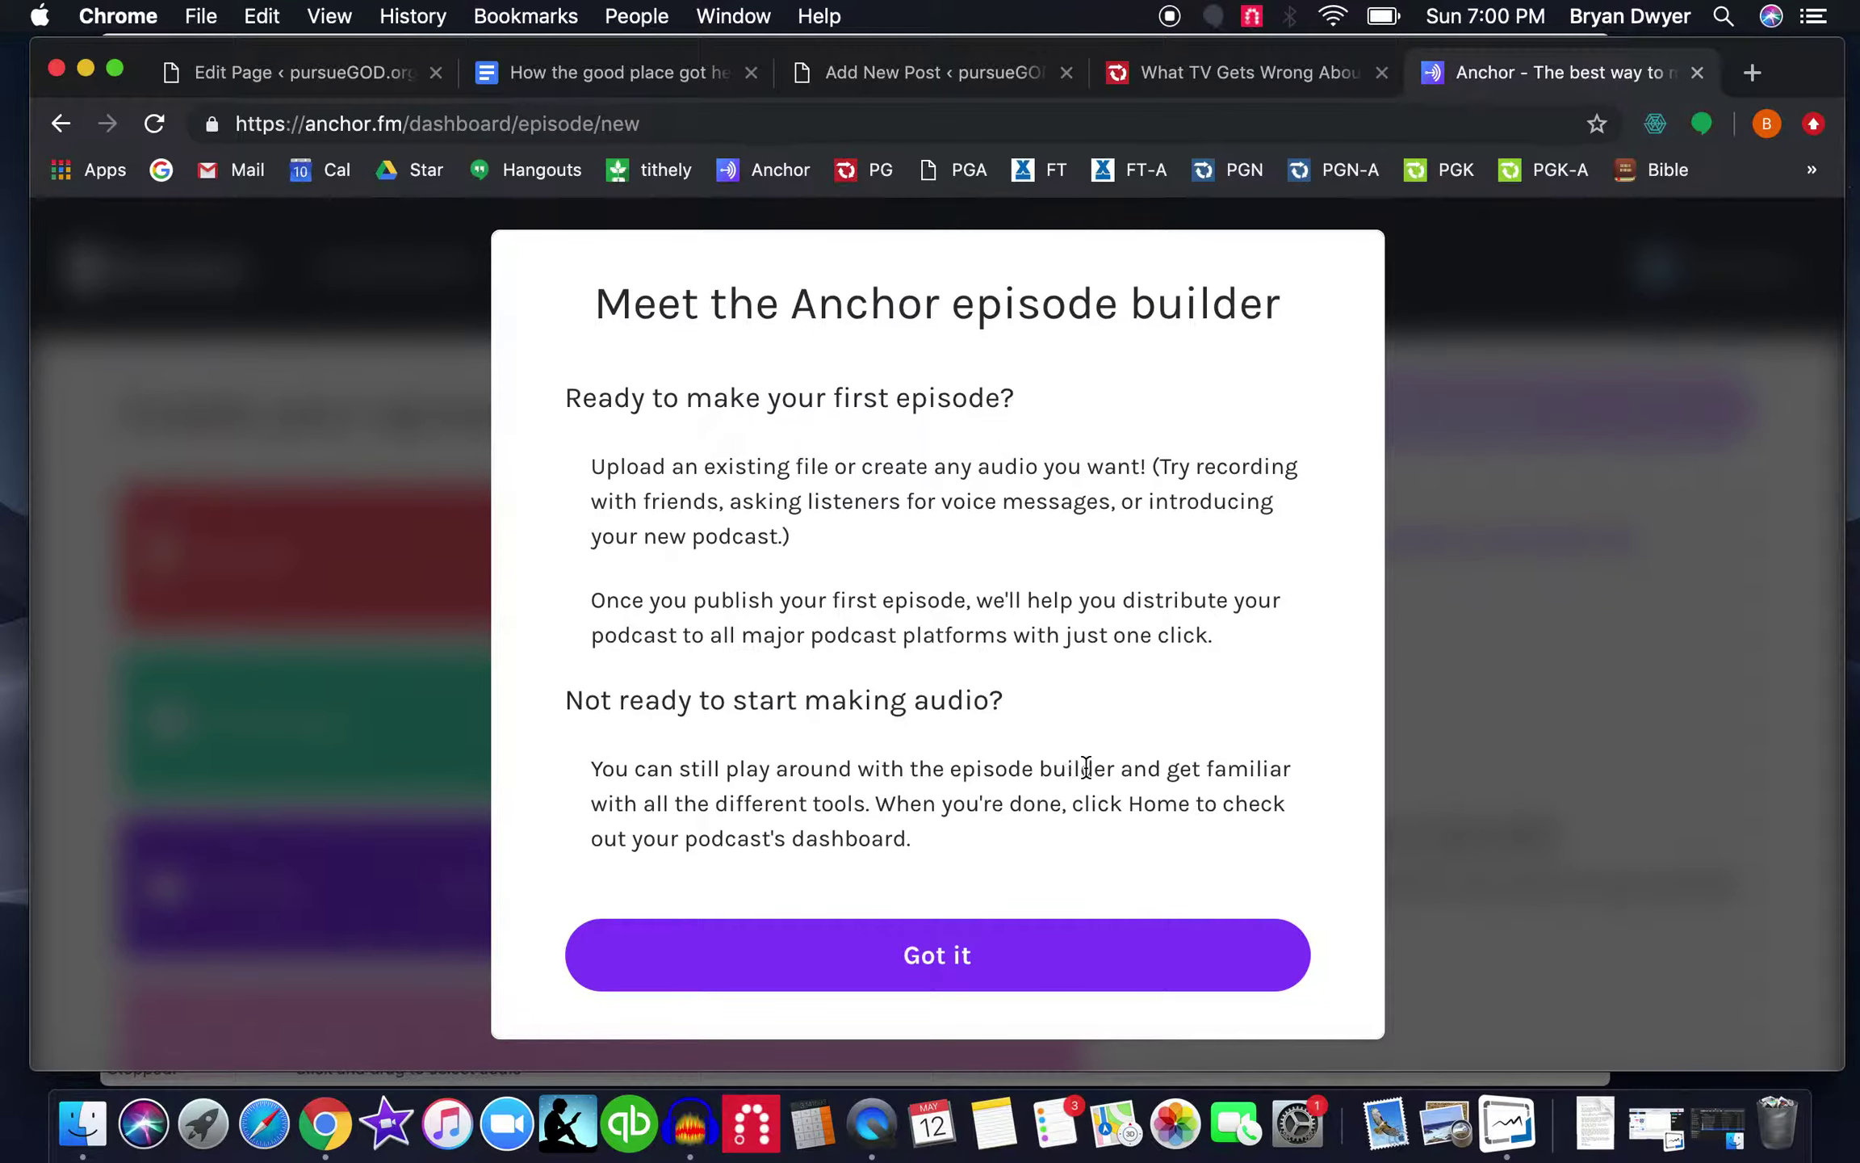
click(1035, 969)
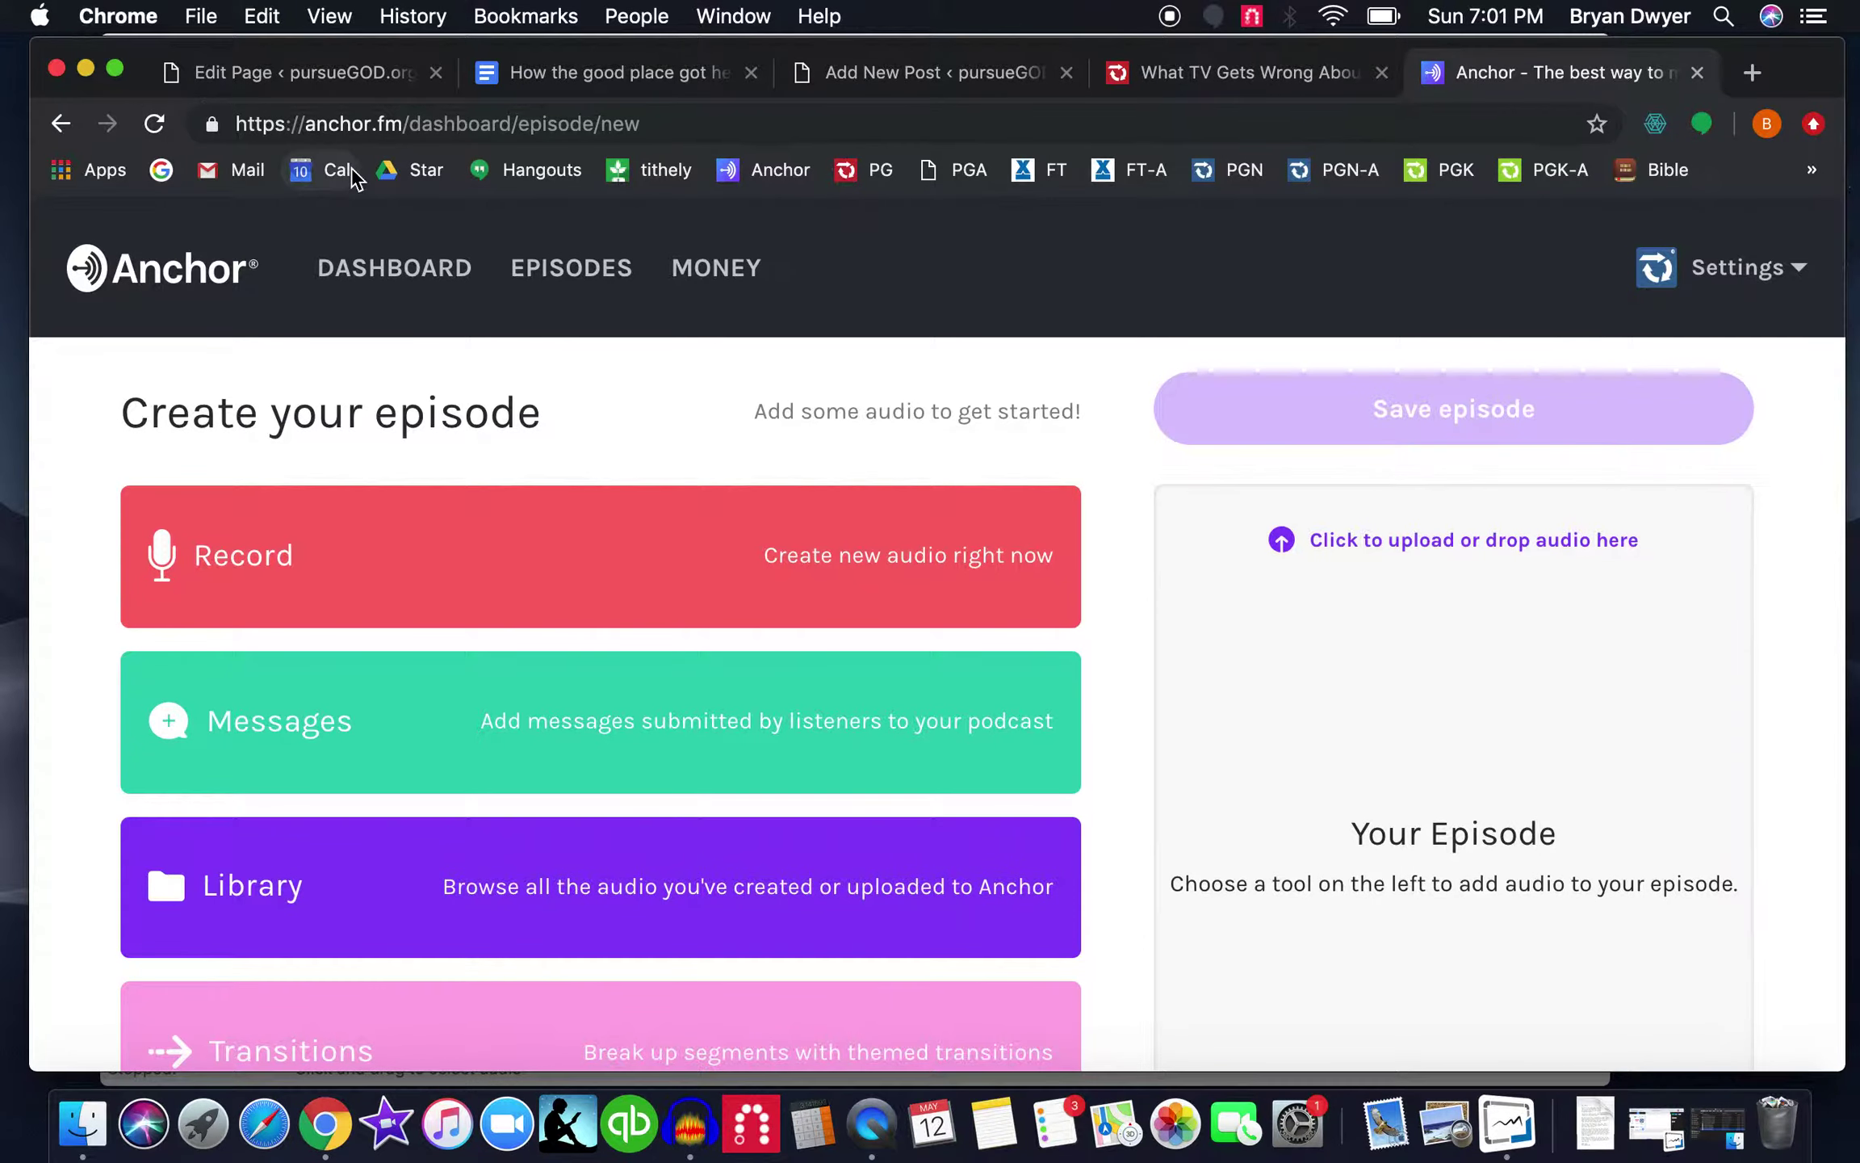
- Return to Audacity and normalize the whole compressed track to a peak amplitude of -1 dB with DC offset removed
click(86, 70)
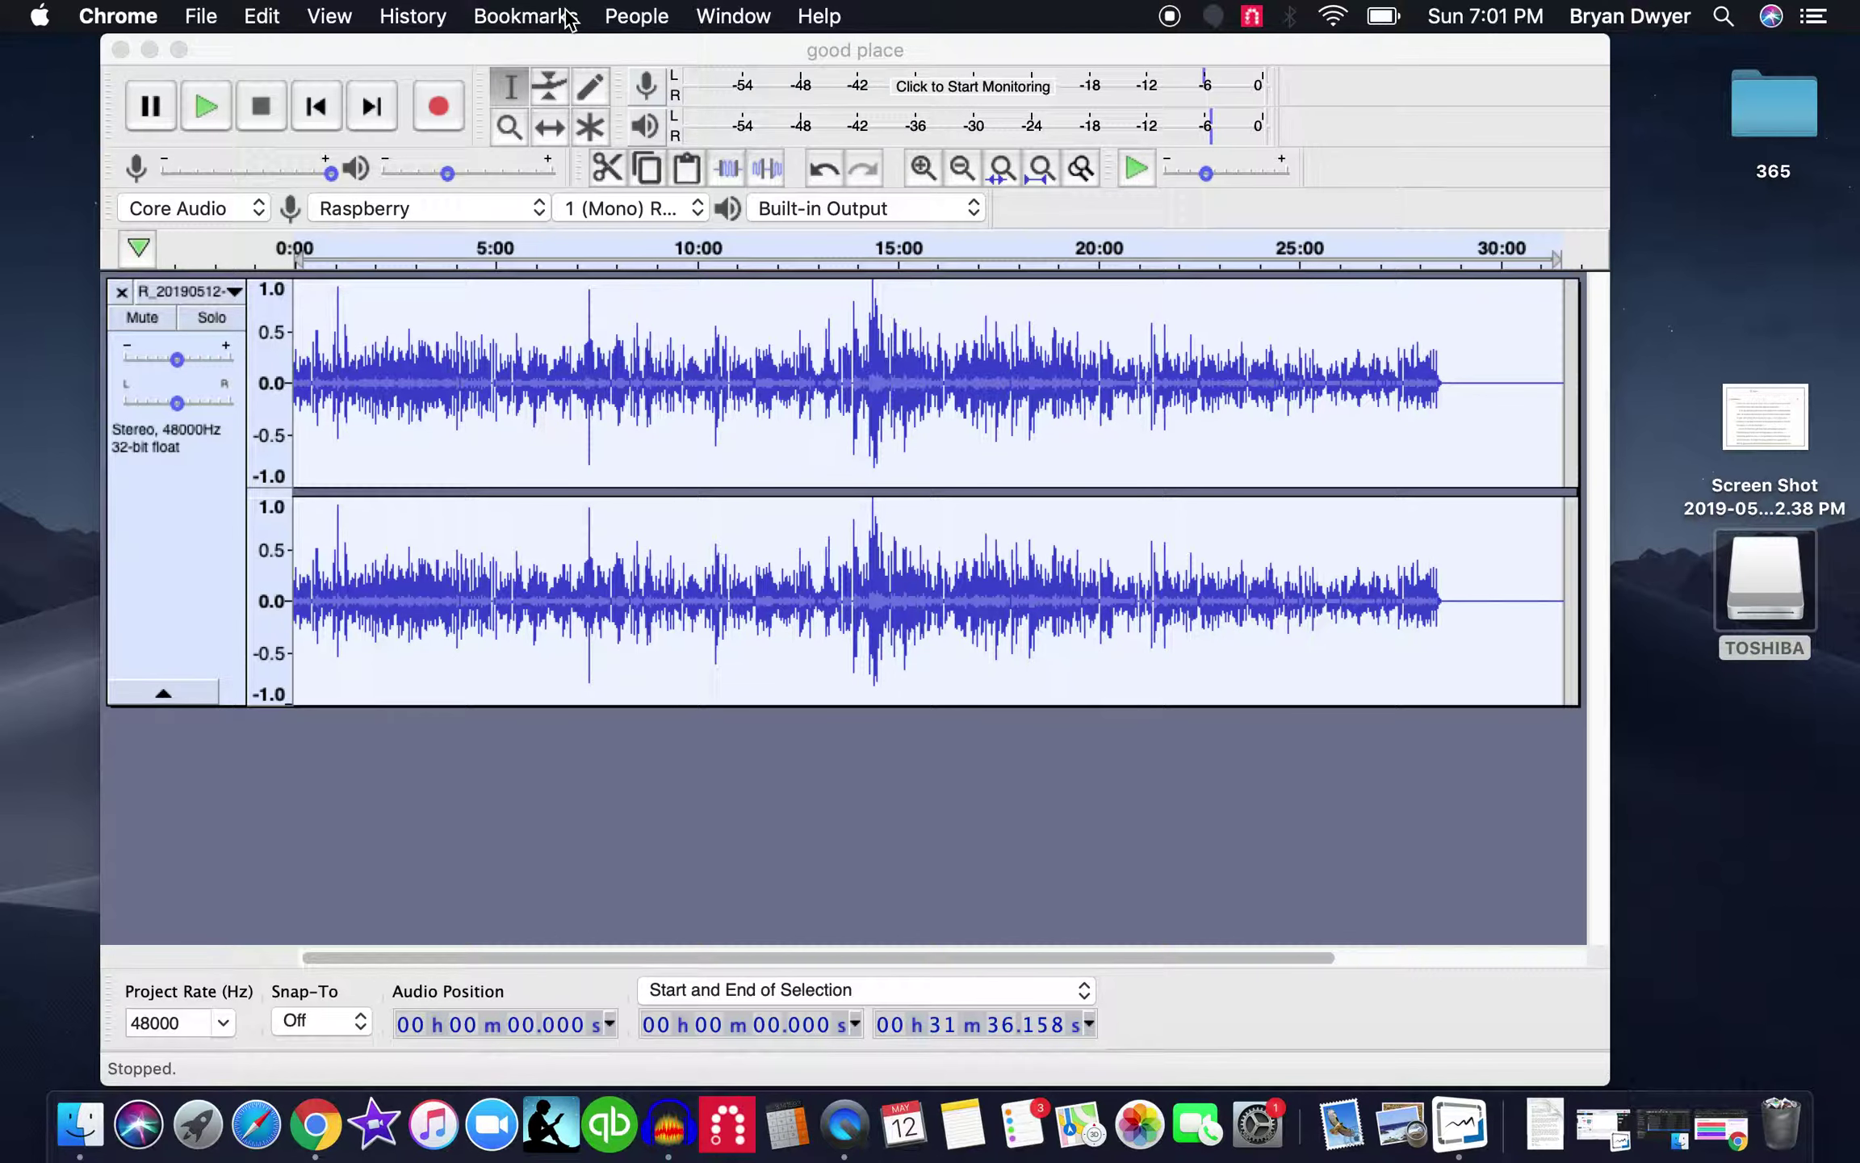
double_click(810, 599)
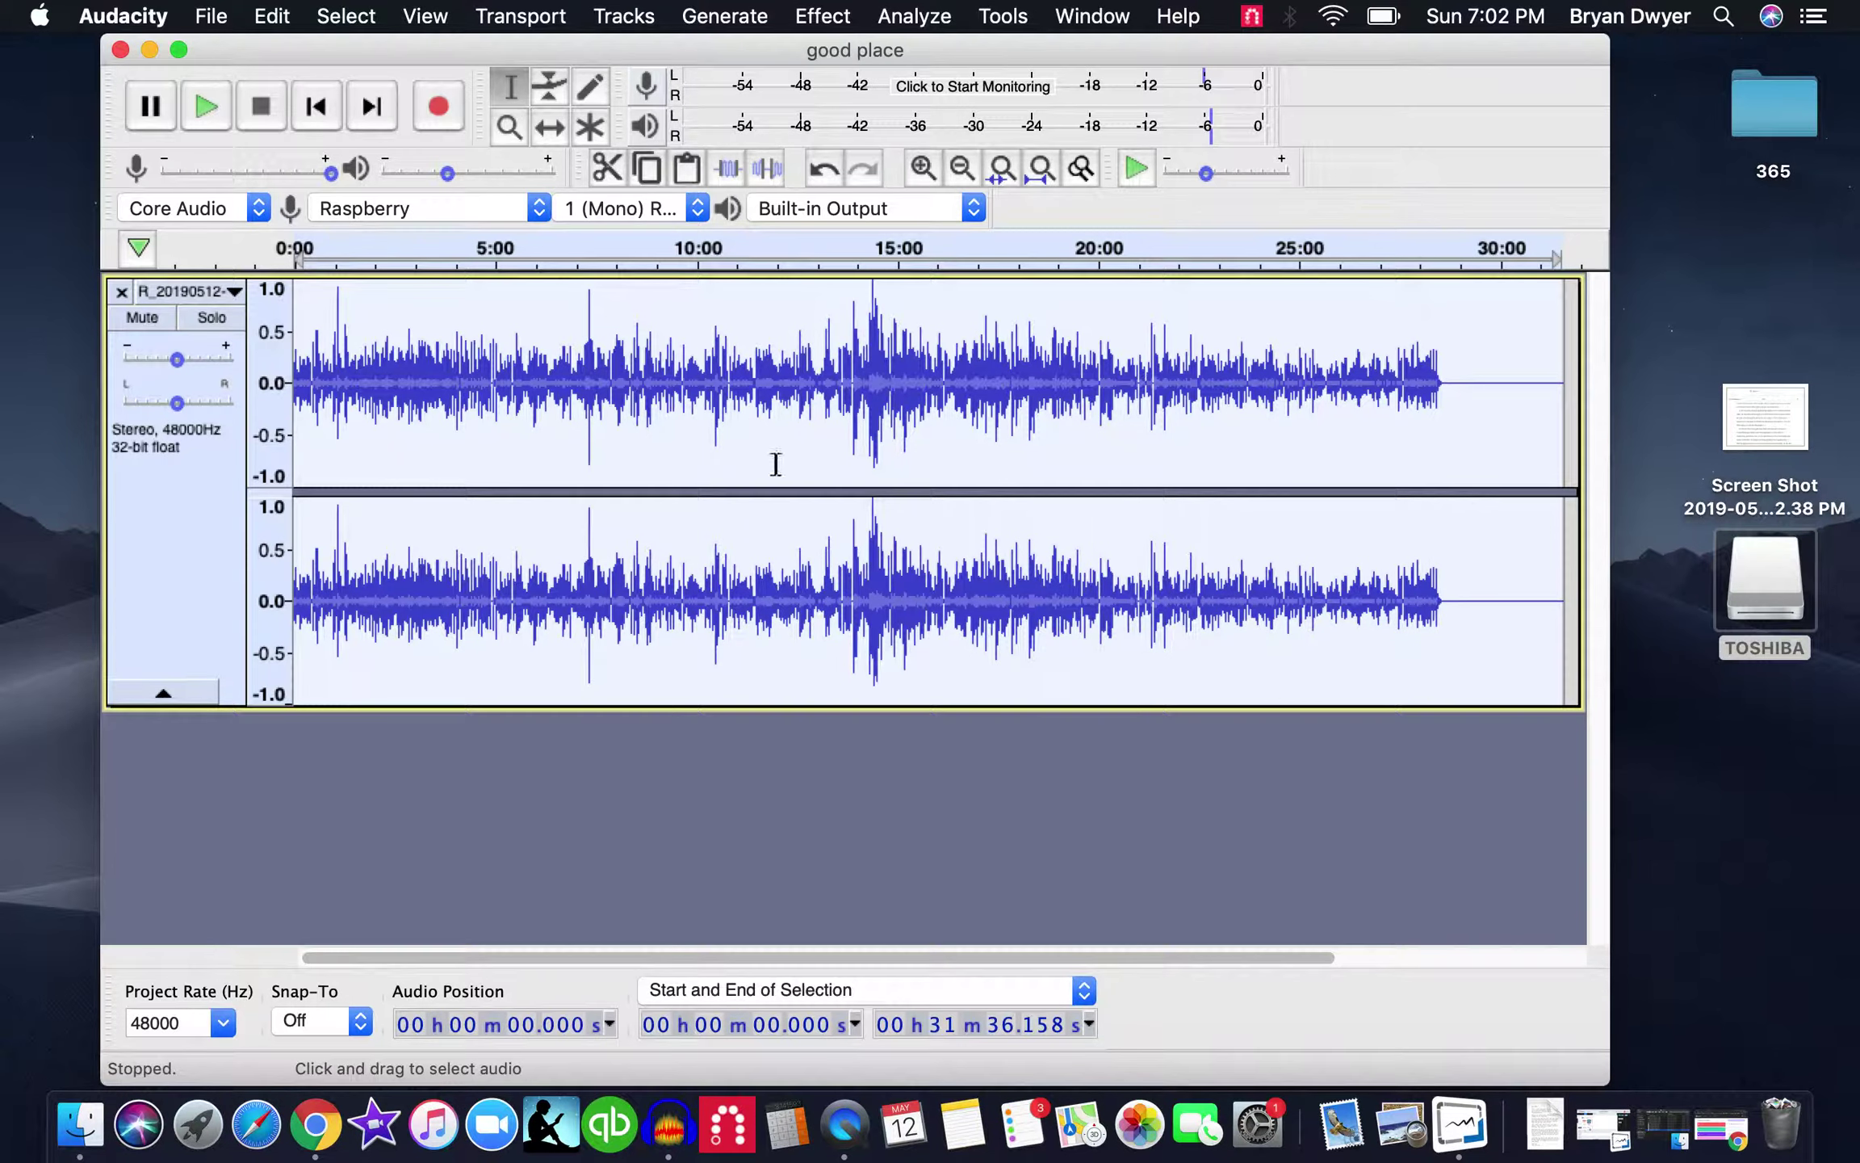
click(833, 24)
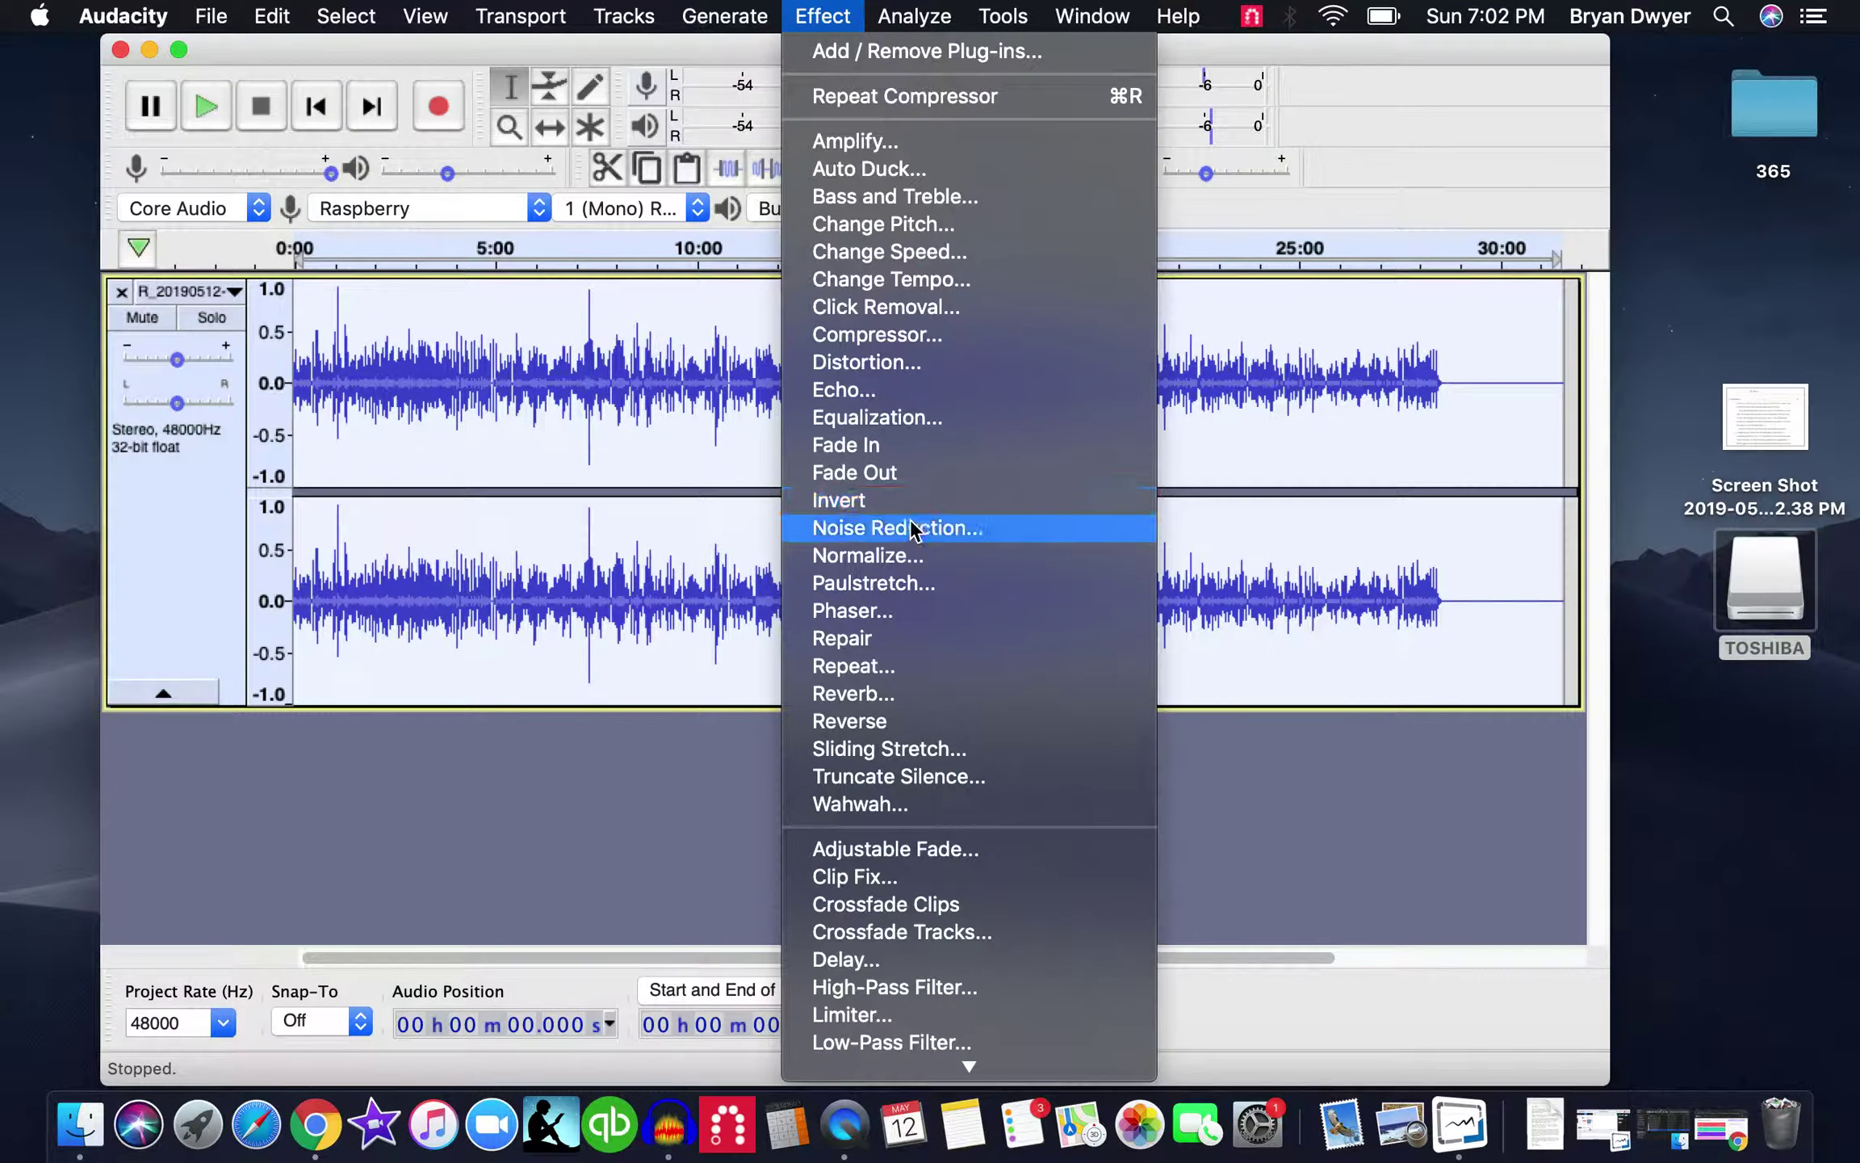
click(918, 559)
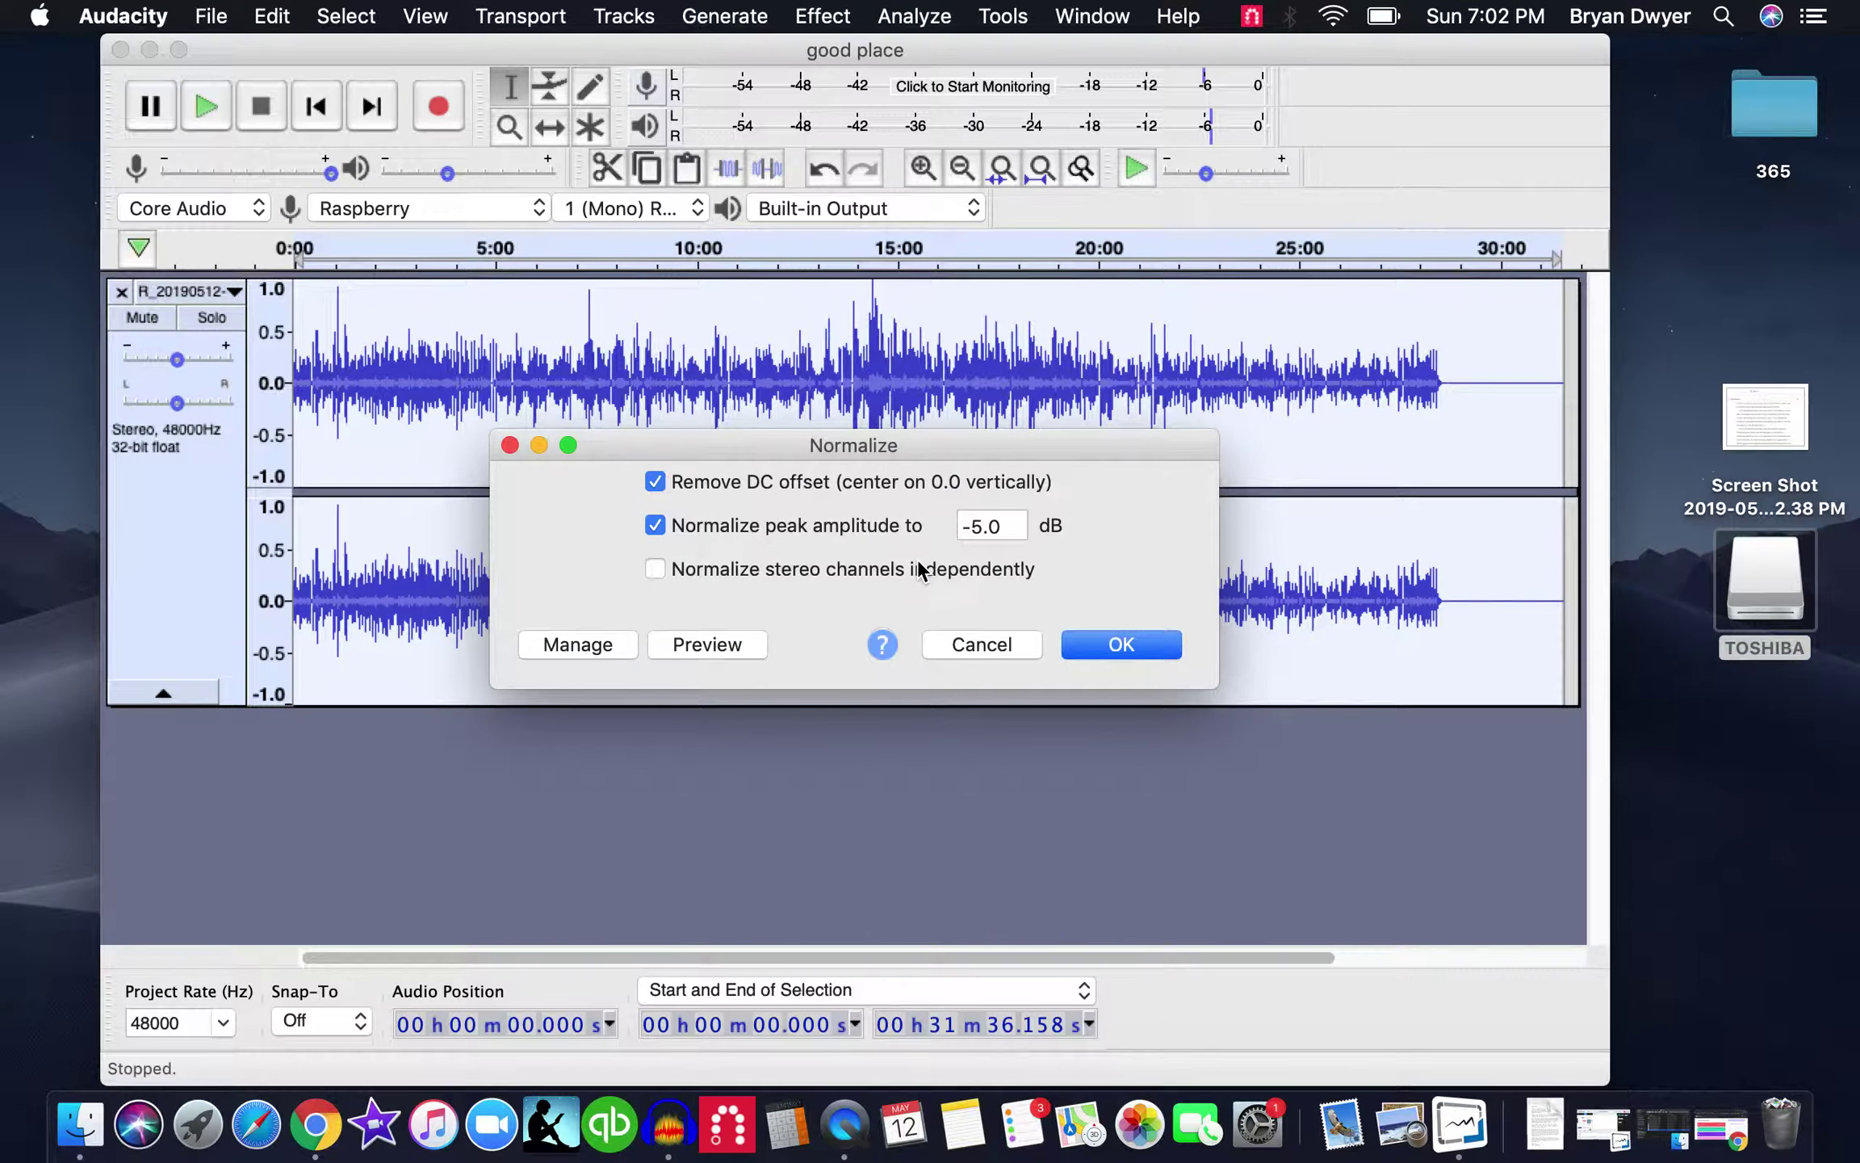
click(979, 525)
double_click(976, 521)
text(1)
click(1121, 644)
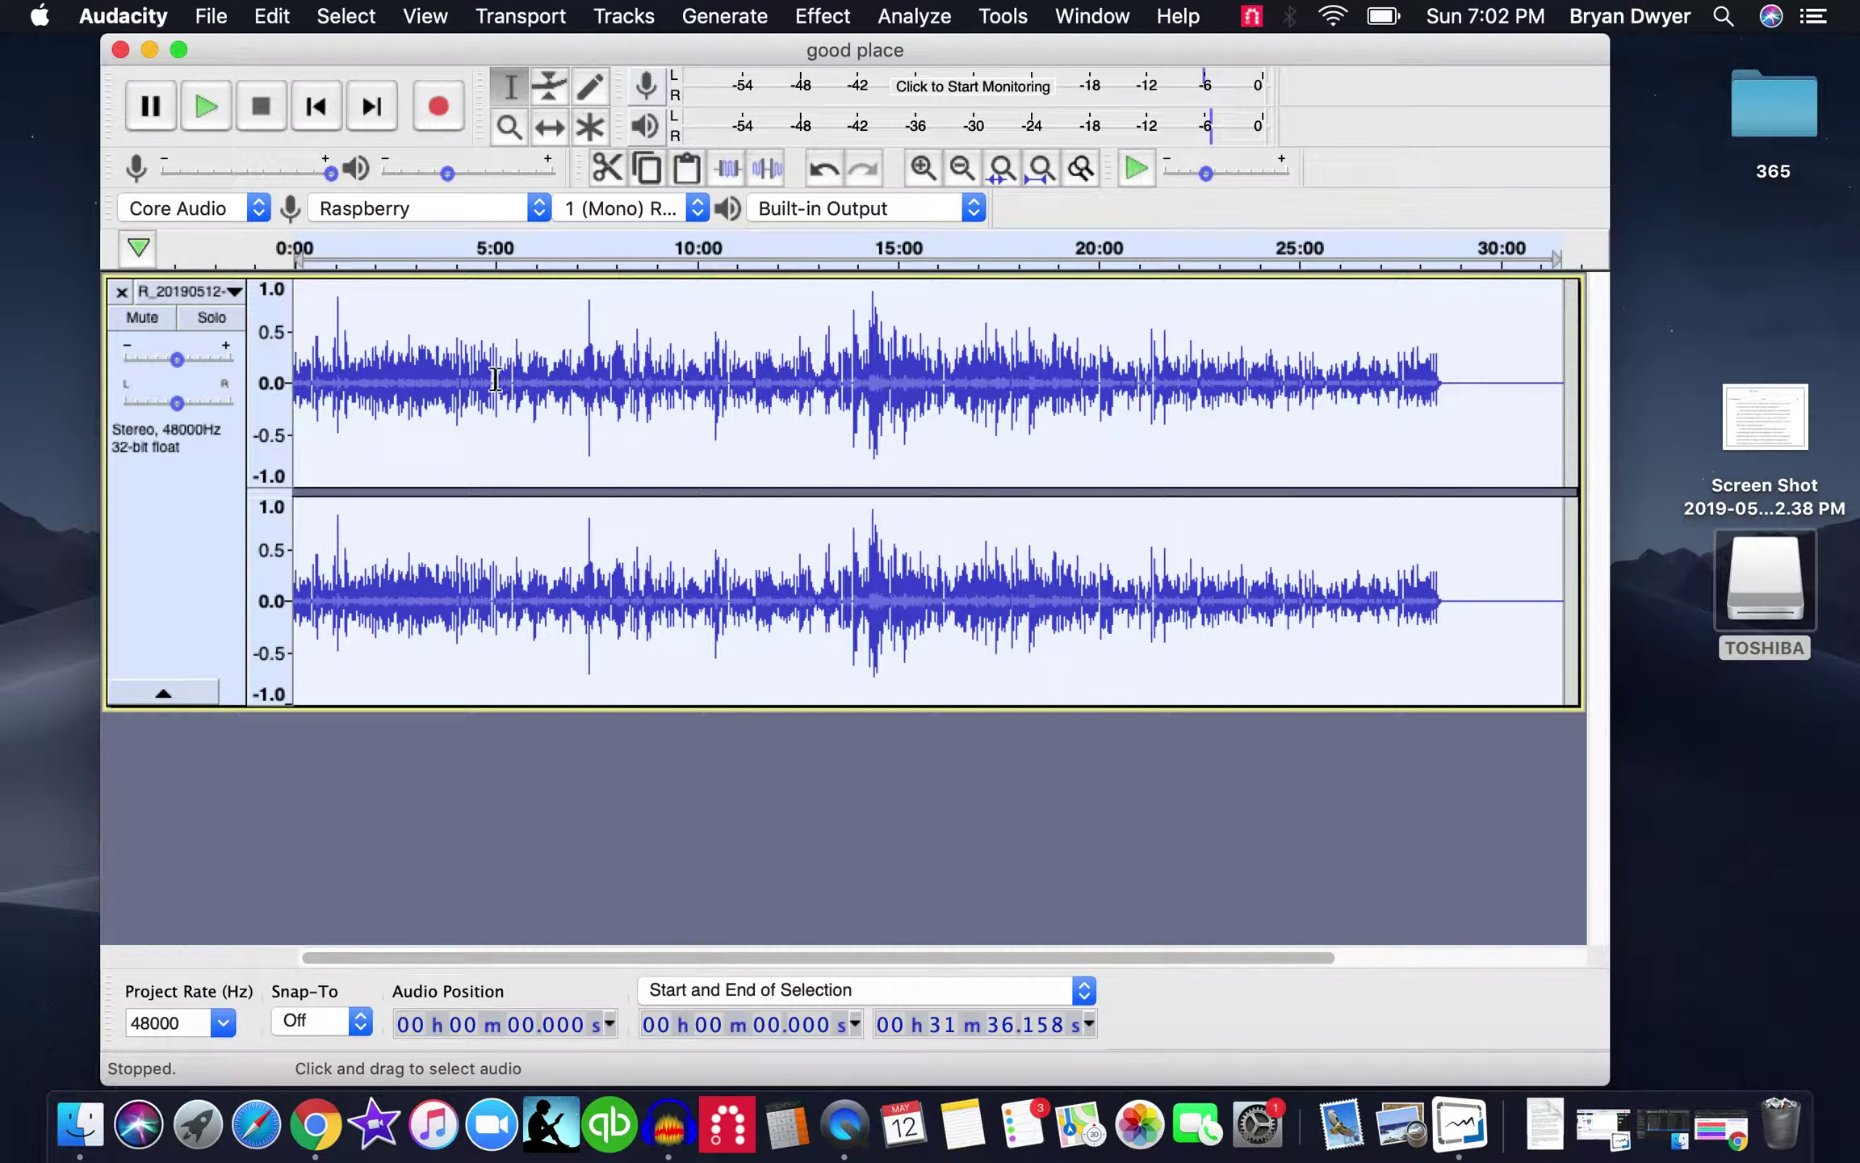
click(330, 355)
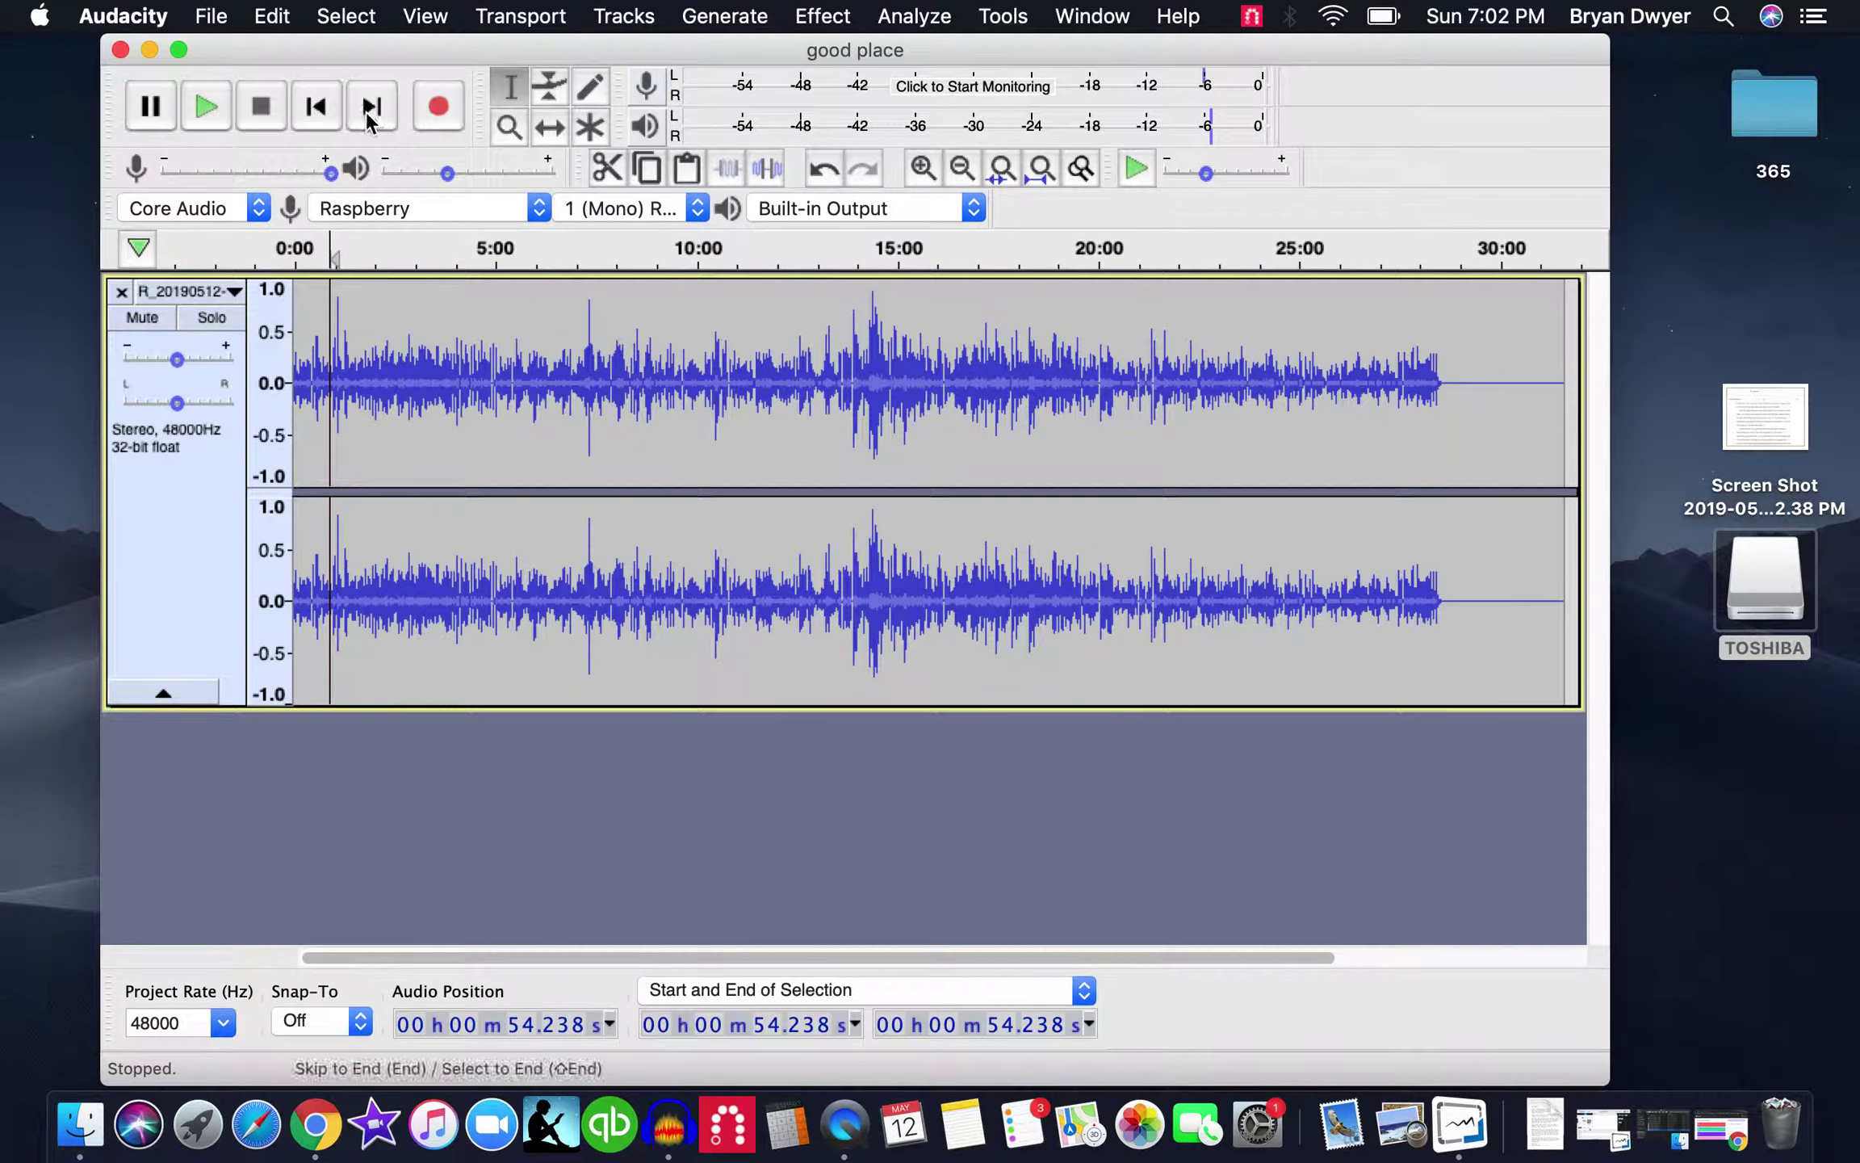
click(322, 117)
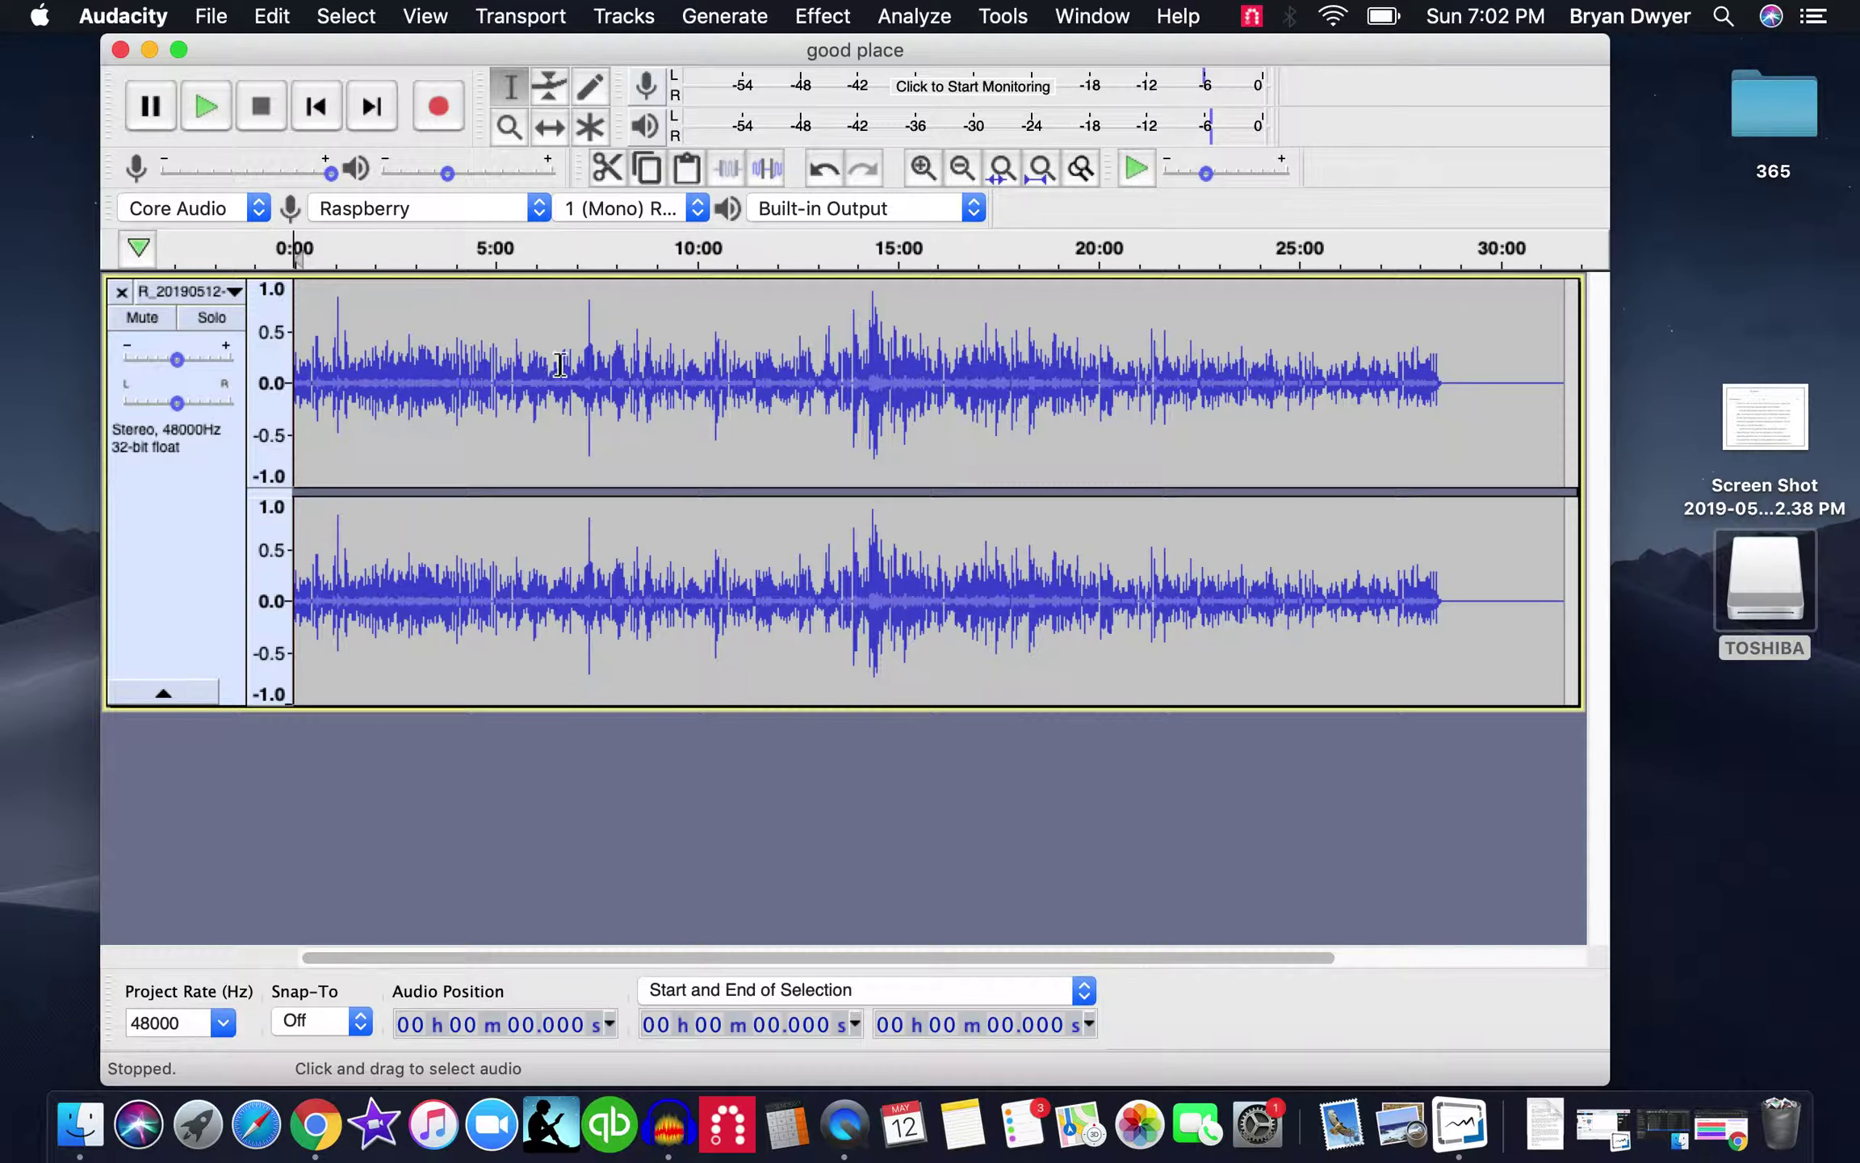
click(692, 450)
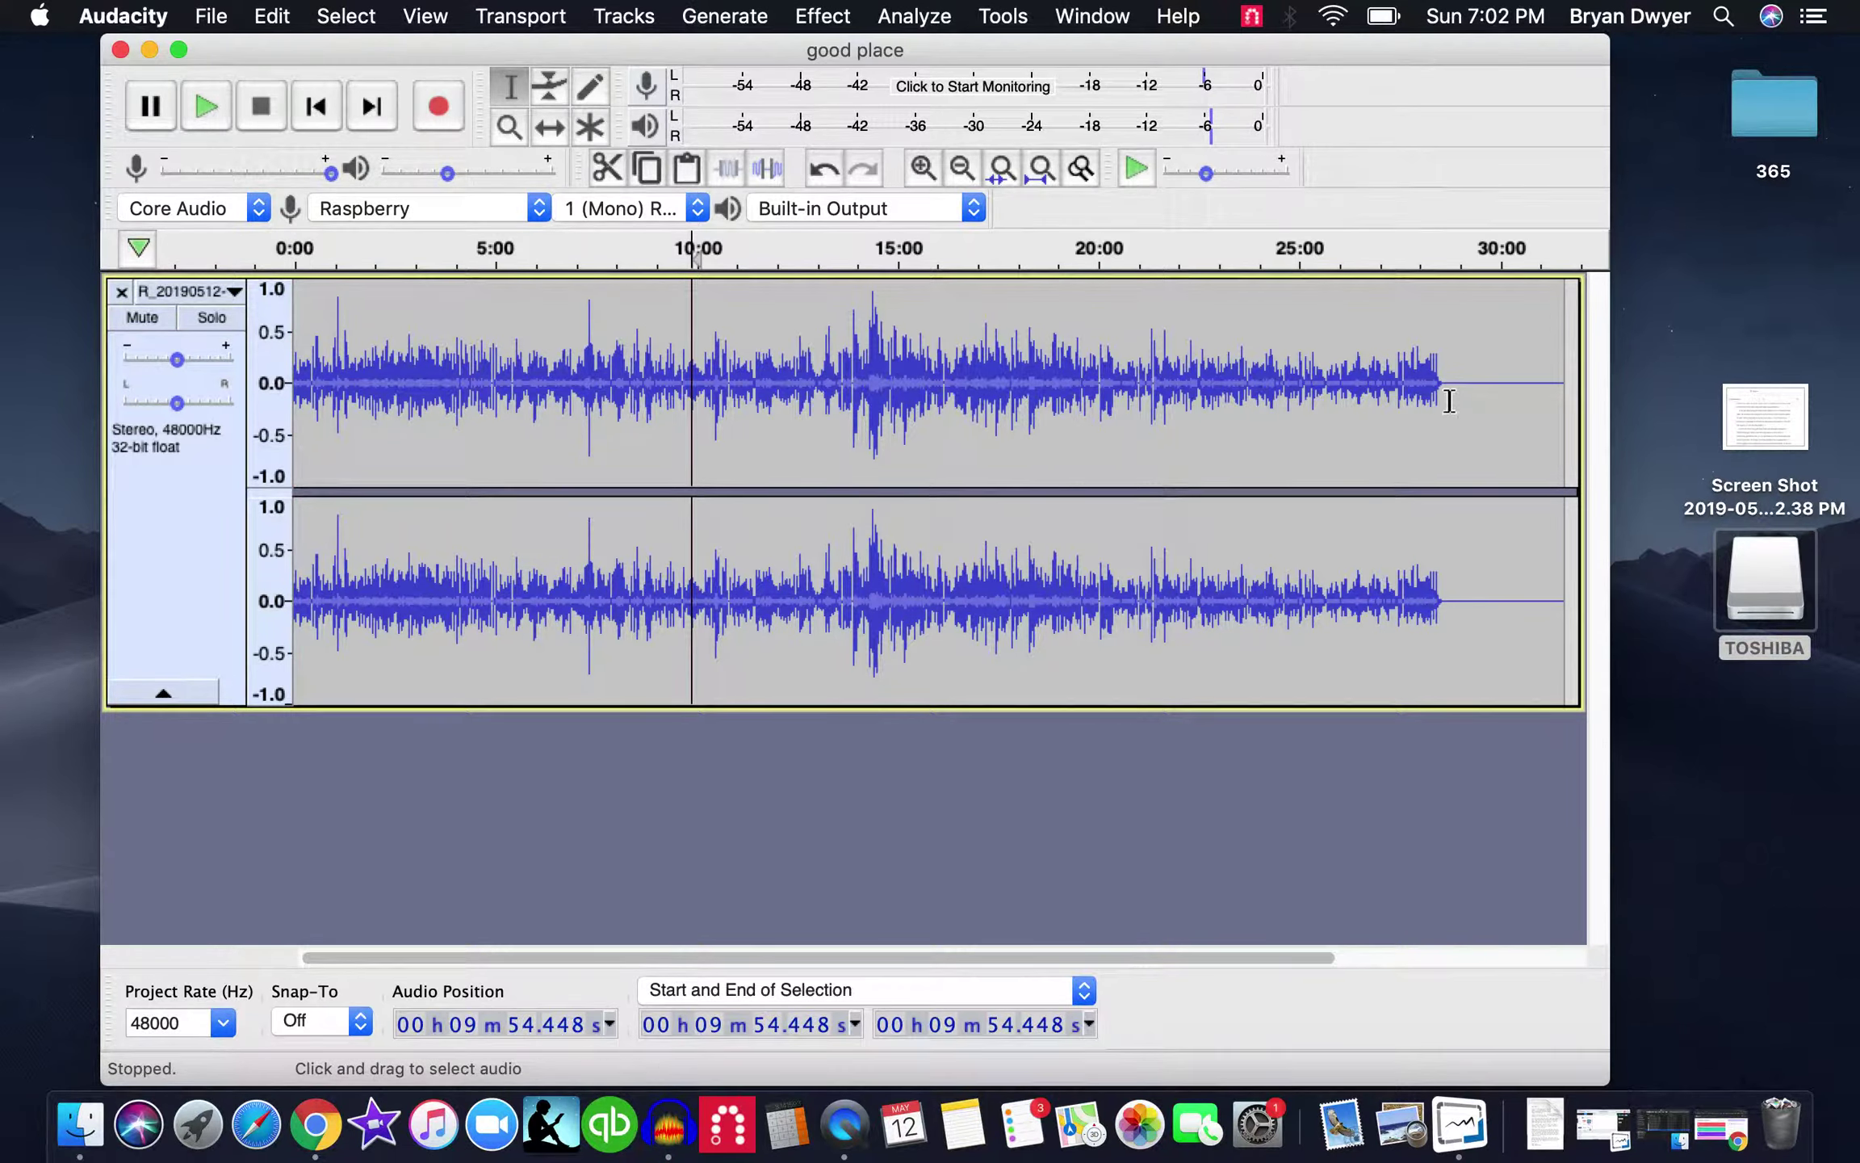
- Try selecting the silent tail of the recording from about 28:29 to 31:31
click(1430, 382)
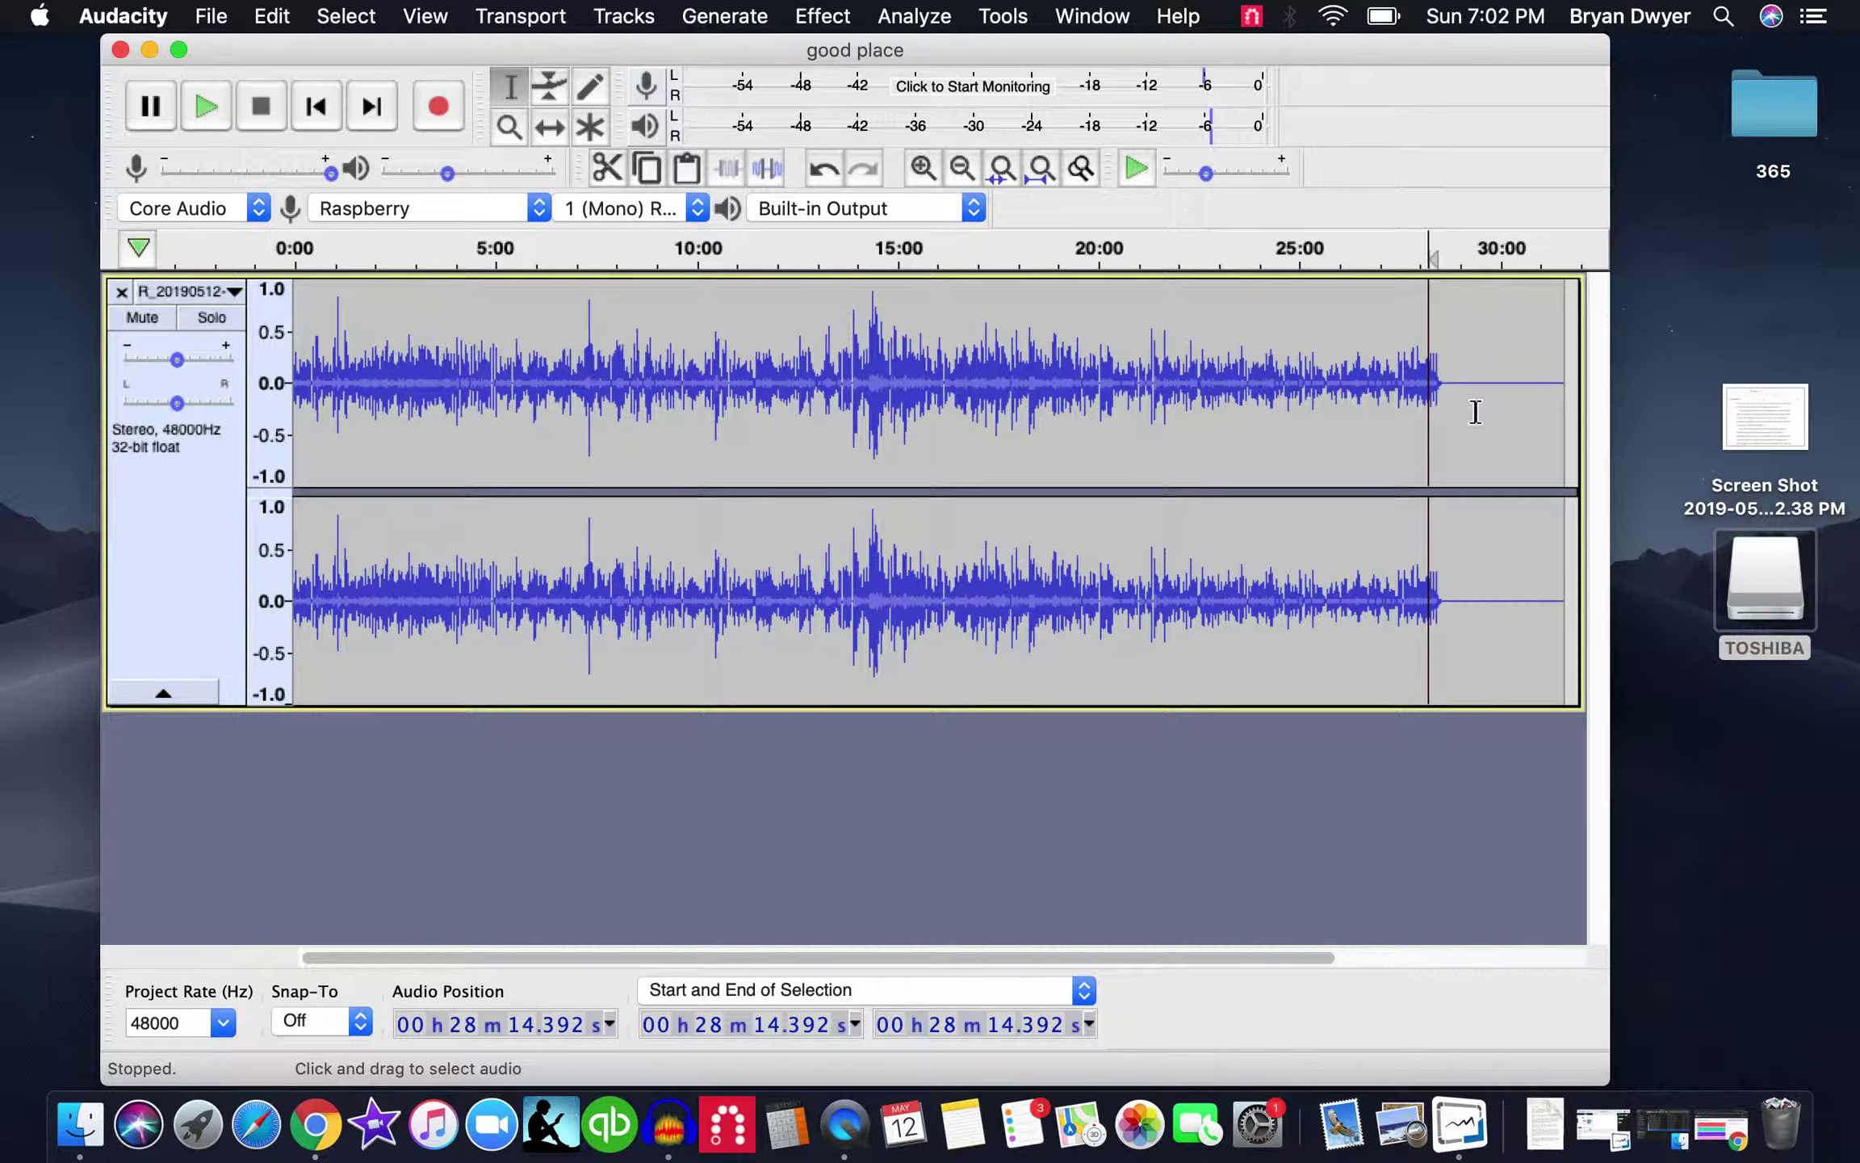
click(922, 167)
click(921, 167)
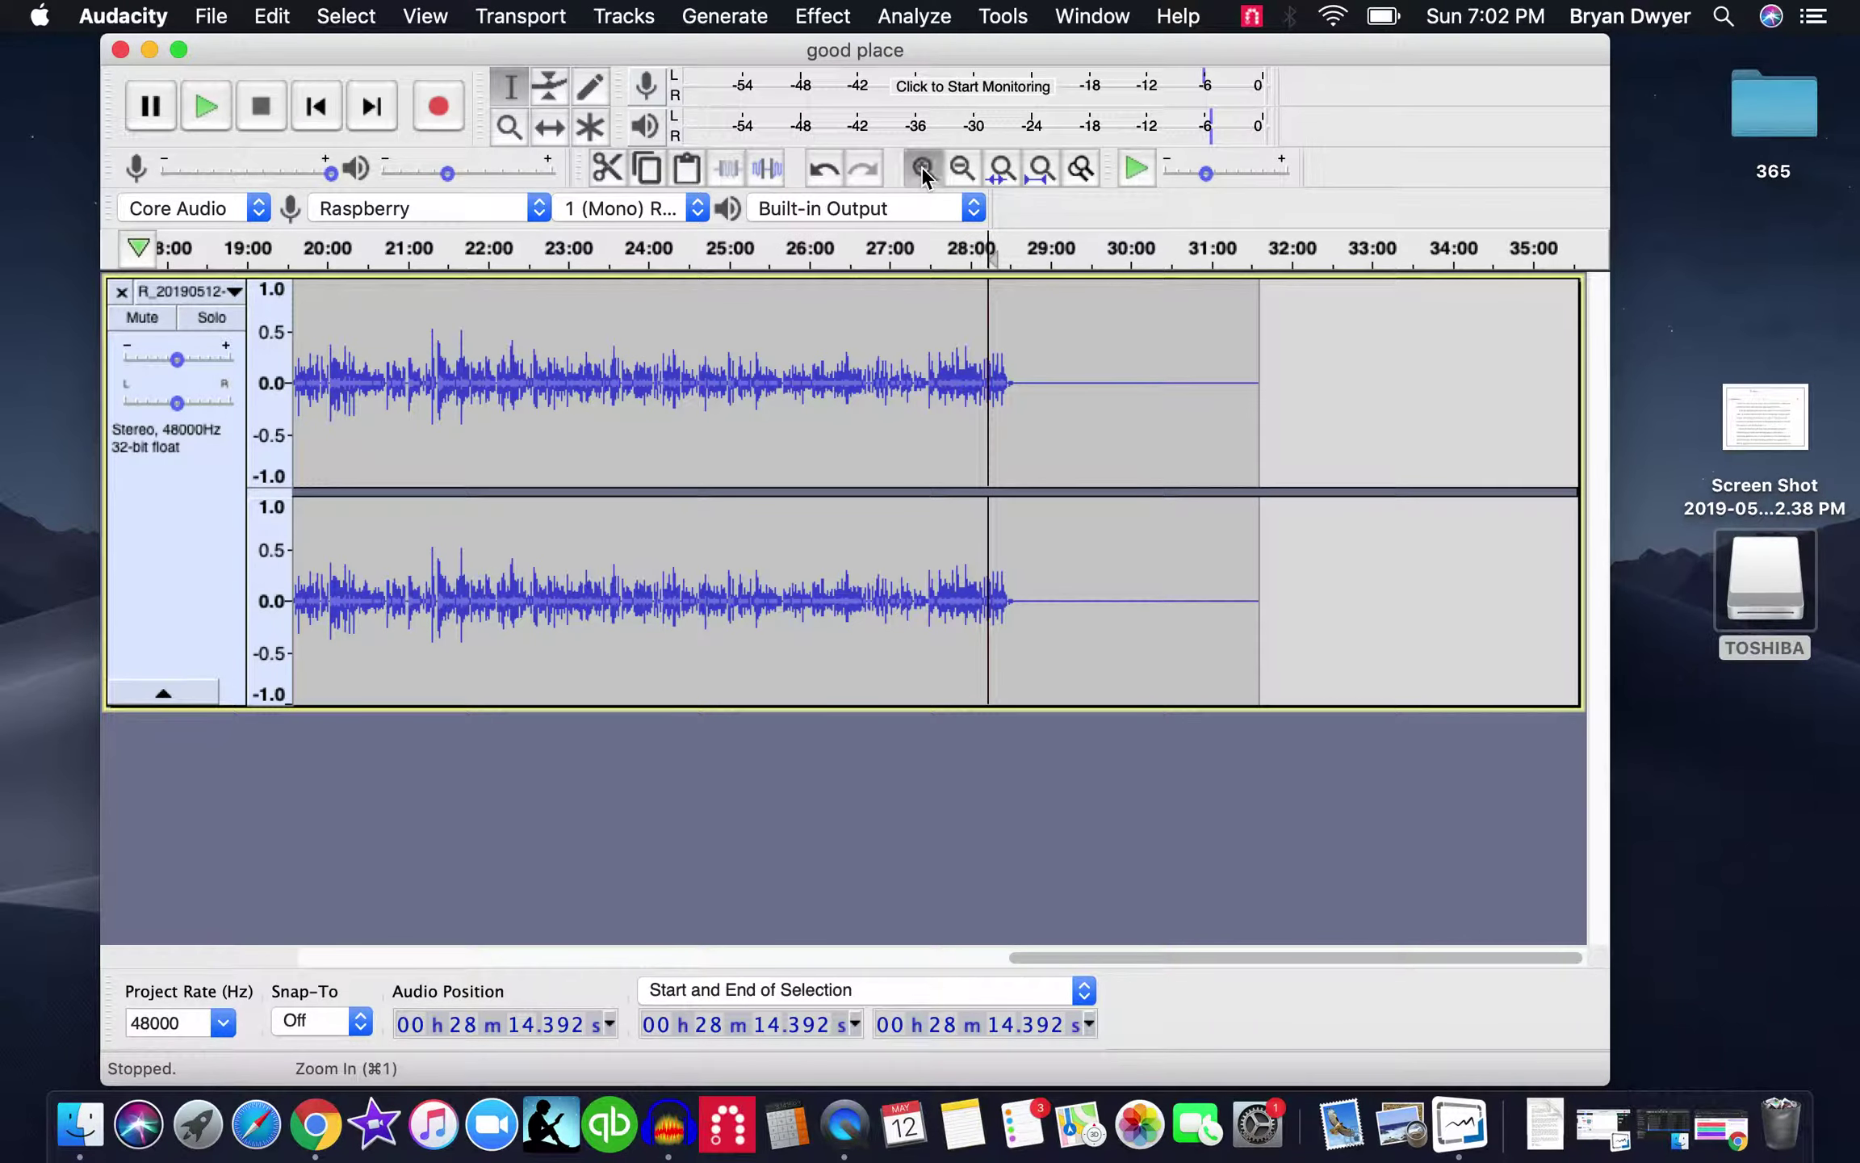
click(1053, 449)
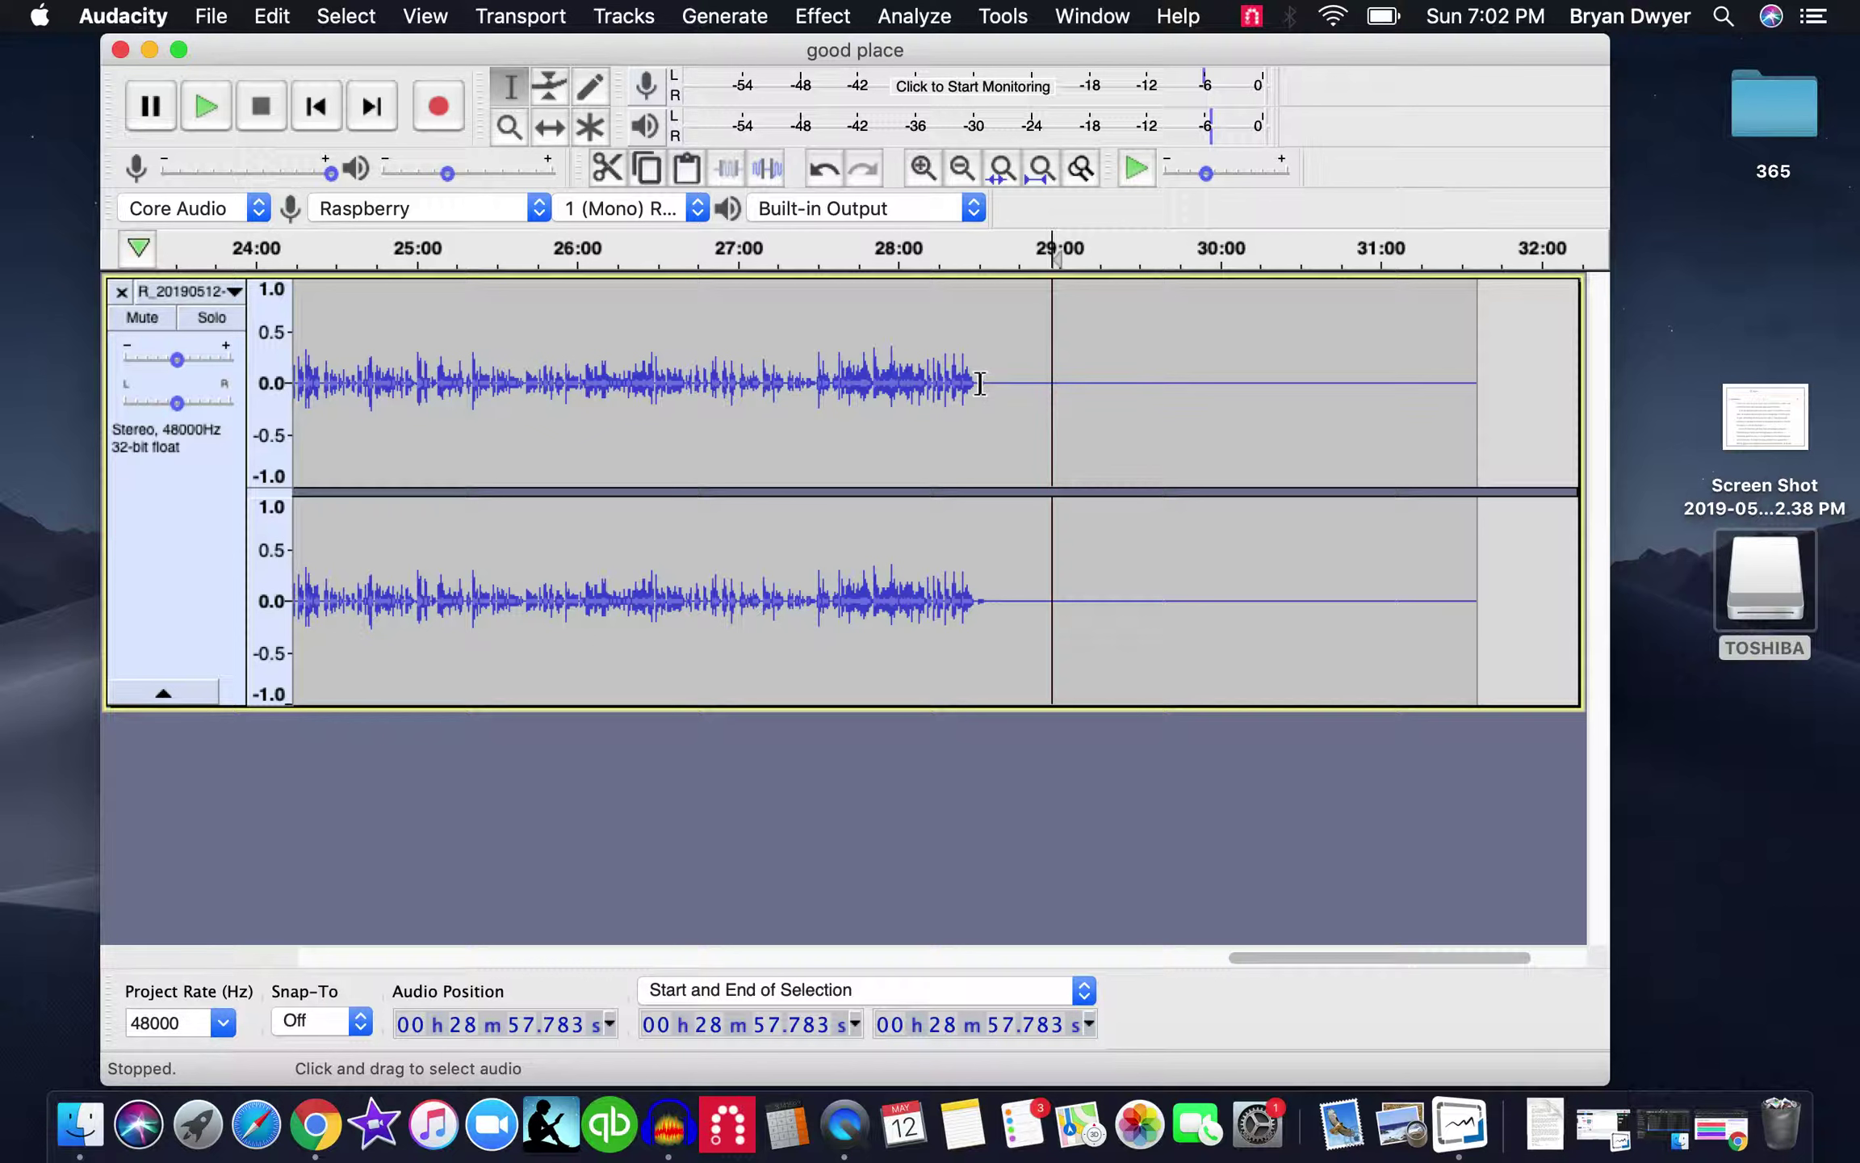
drag(975, 383, 1068, 425)
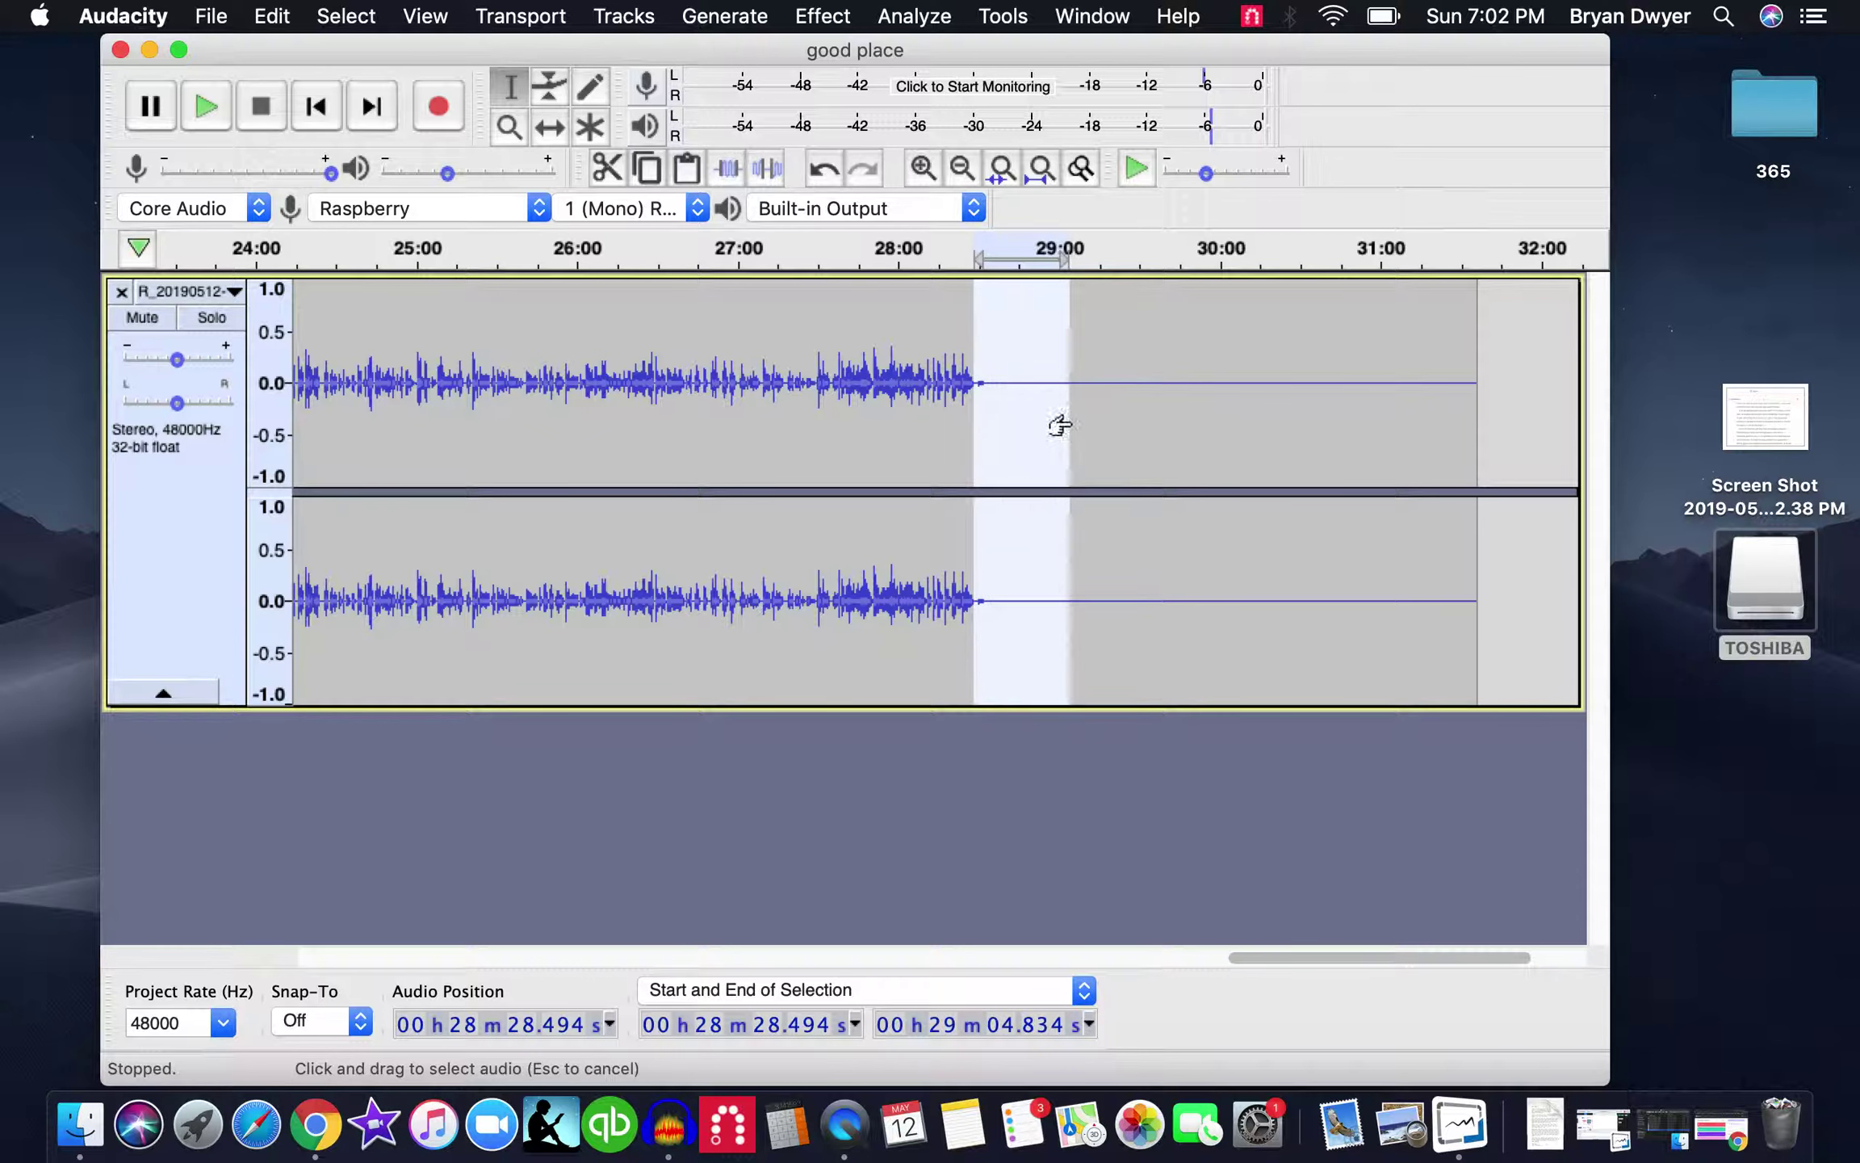
click(1224, 461)
click(1463, 416)
drag(1463, 416, 976, 340)
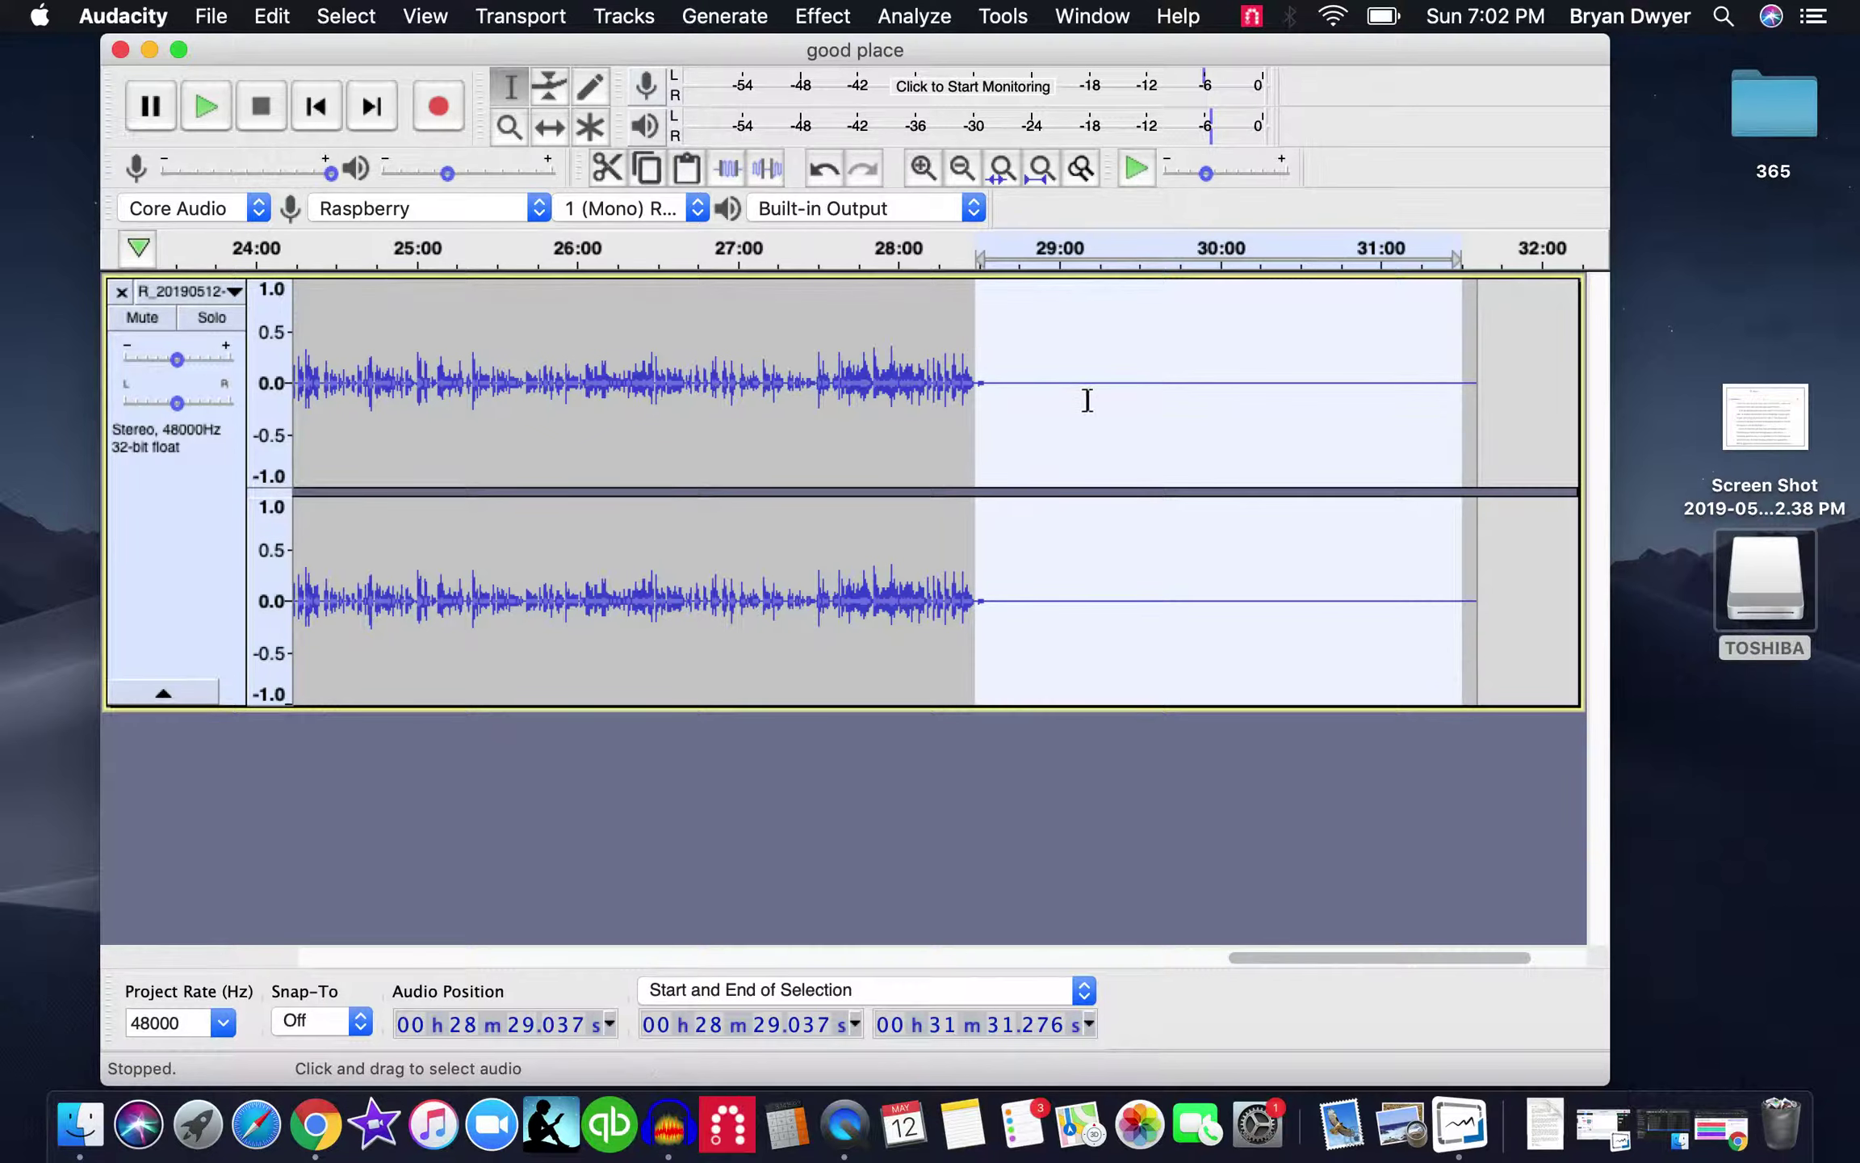
- Play the last seconds of speech from about 28:21 to check where the recording should end
click(1086, 400)
click(954, 359)
key(space)
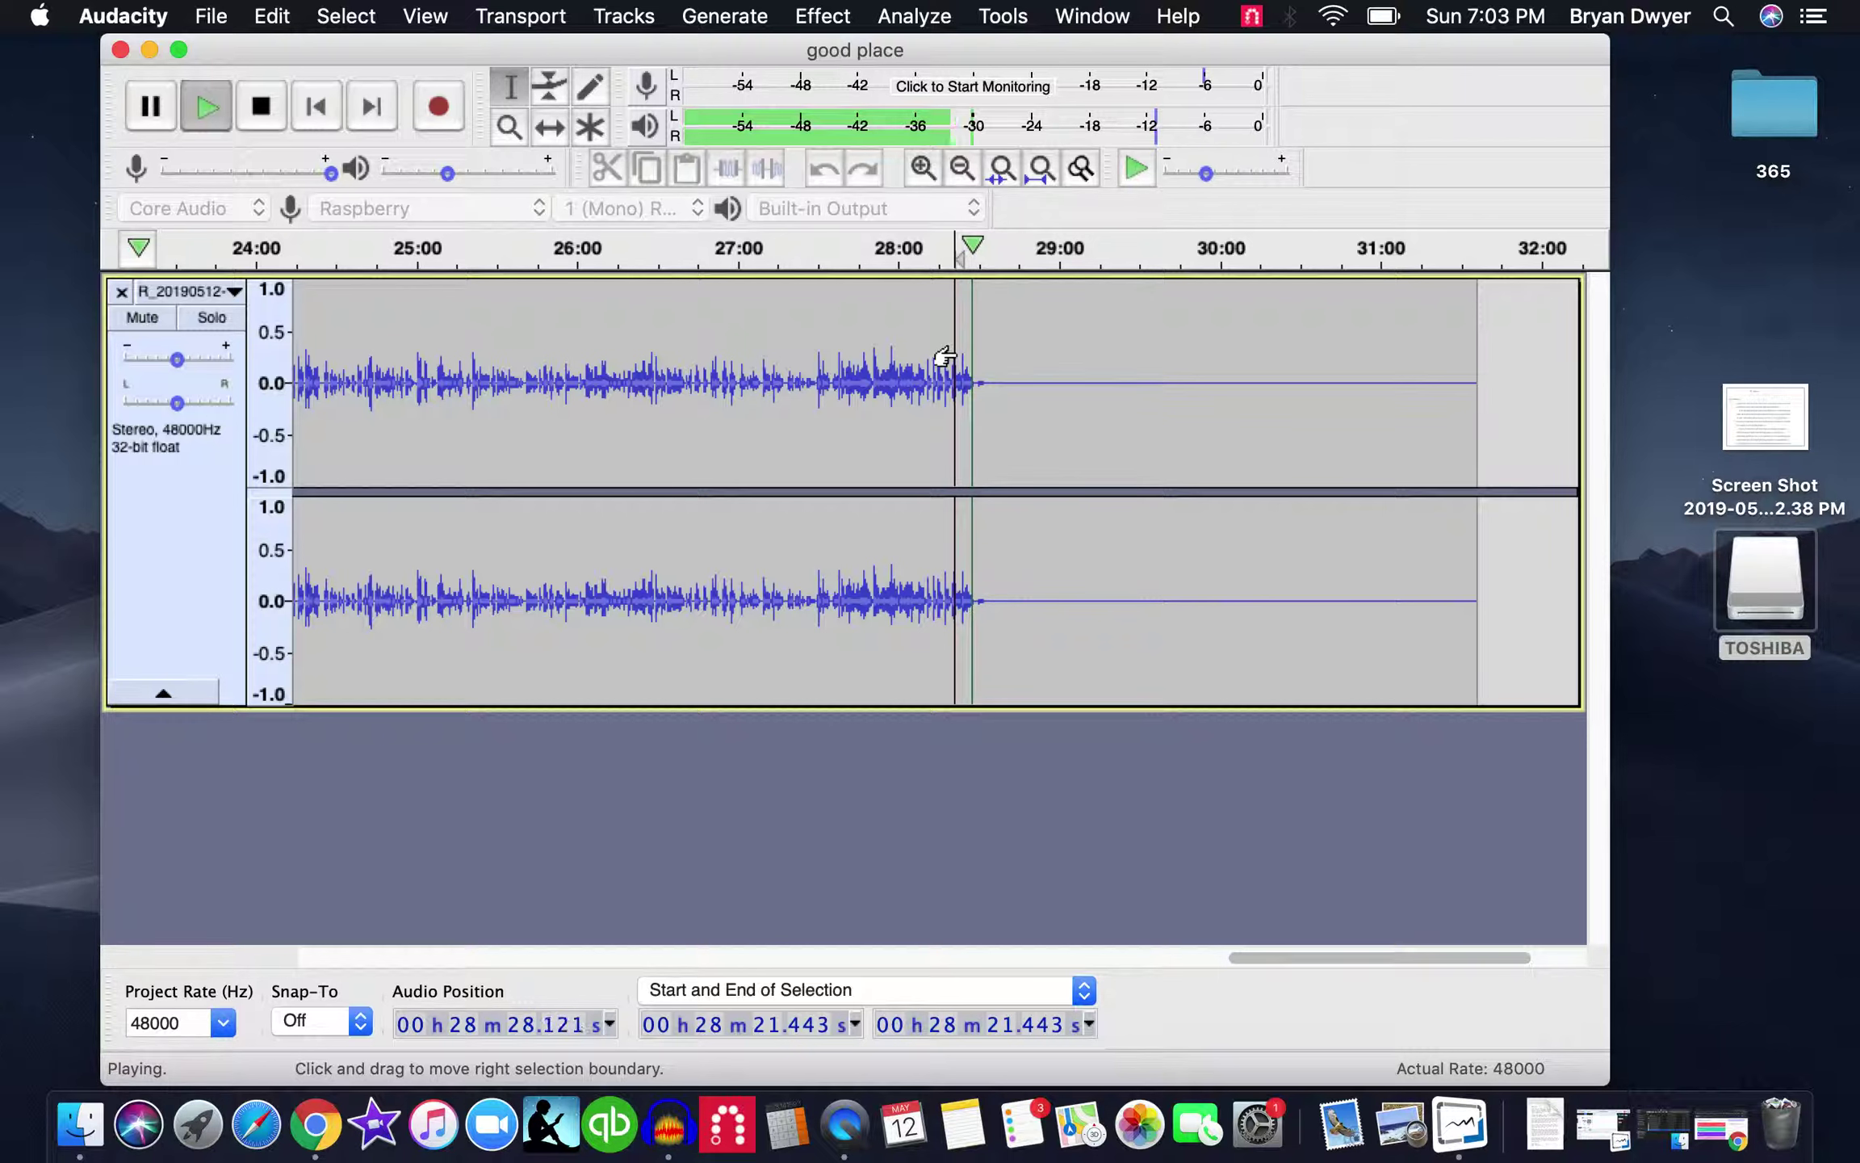
key(space)
- Delete the silence at the end of the track from about 28:29 to 31:29
drag(1458, 379, 975, 315)
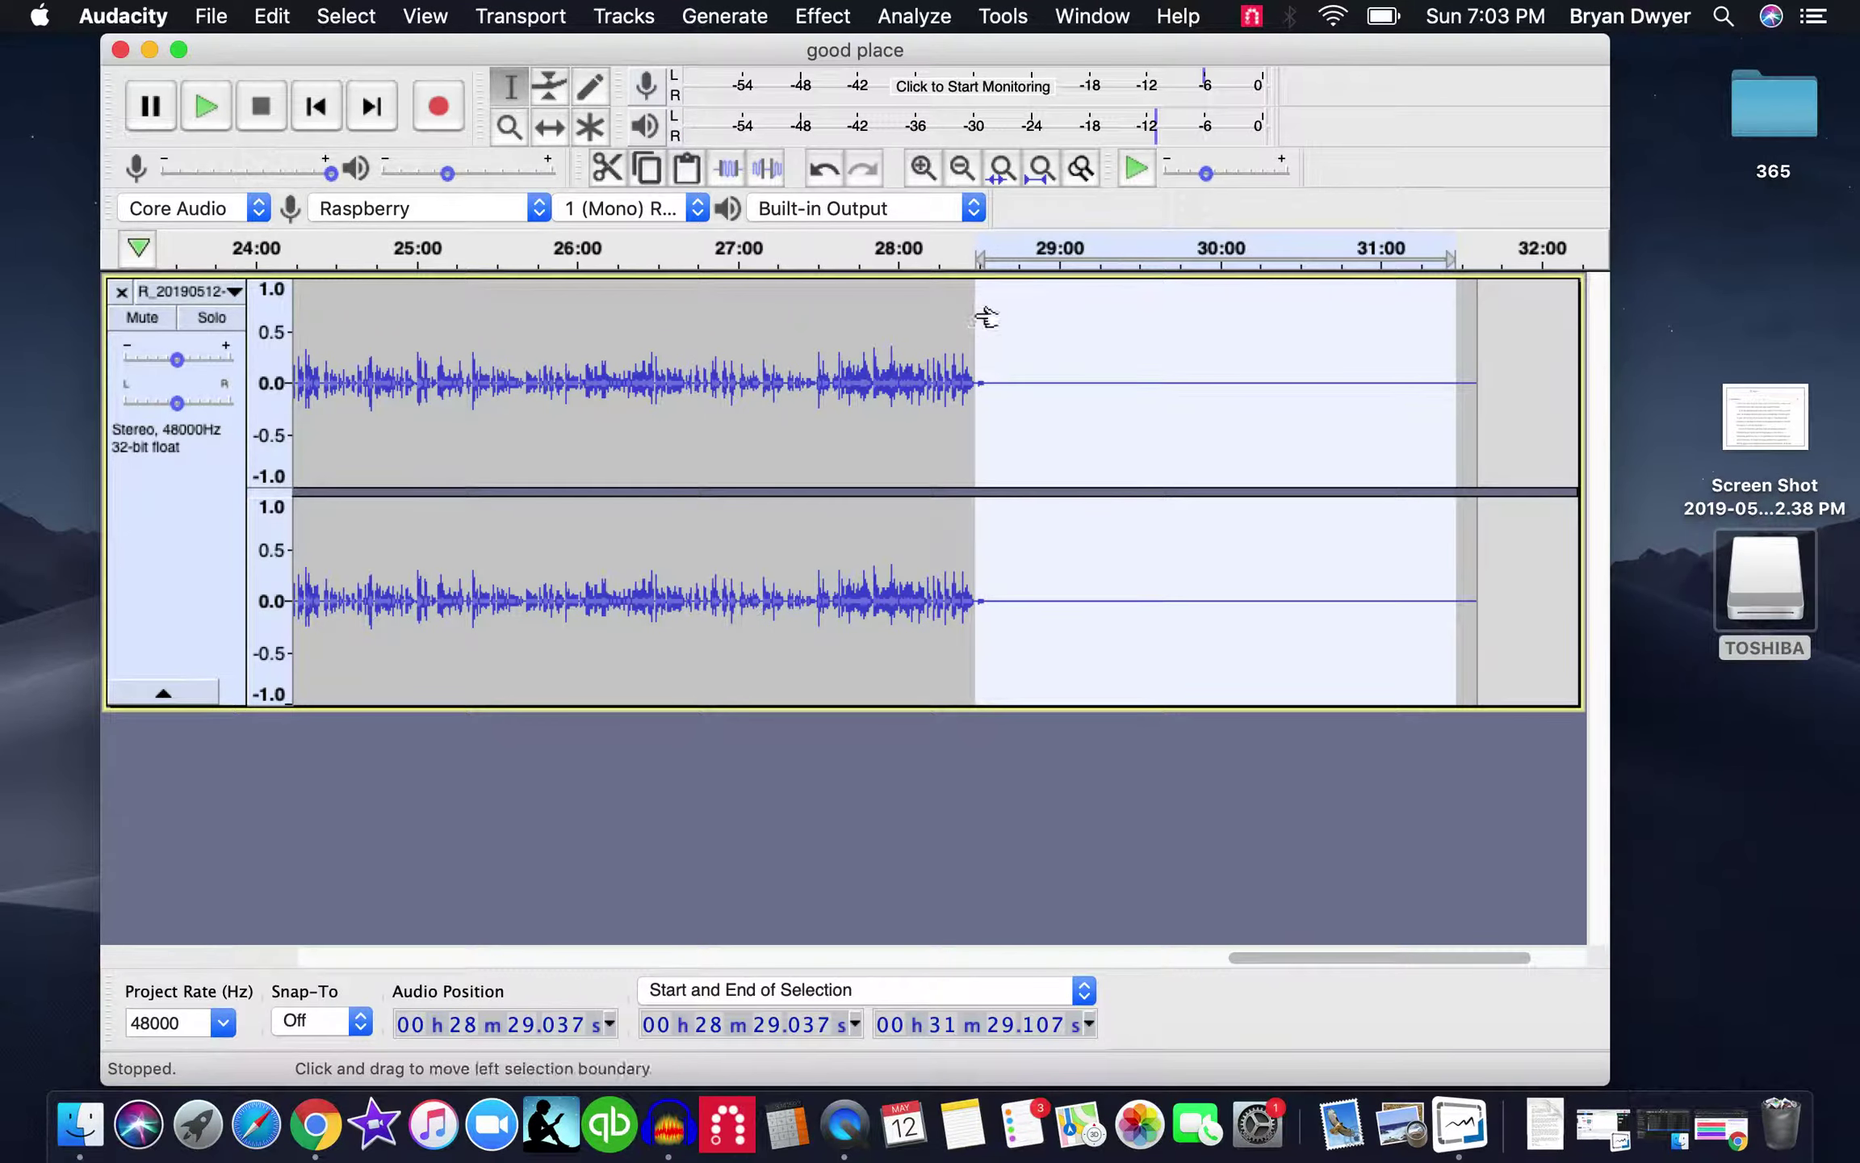
click(963, 316)
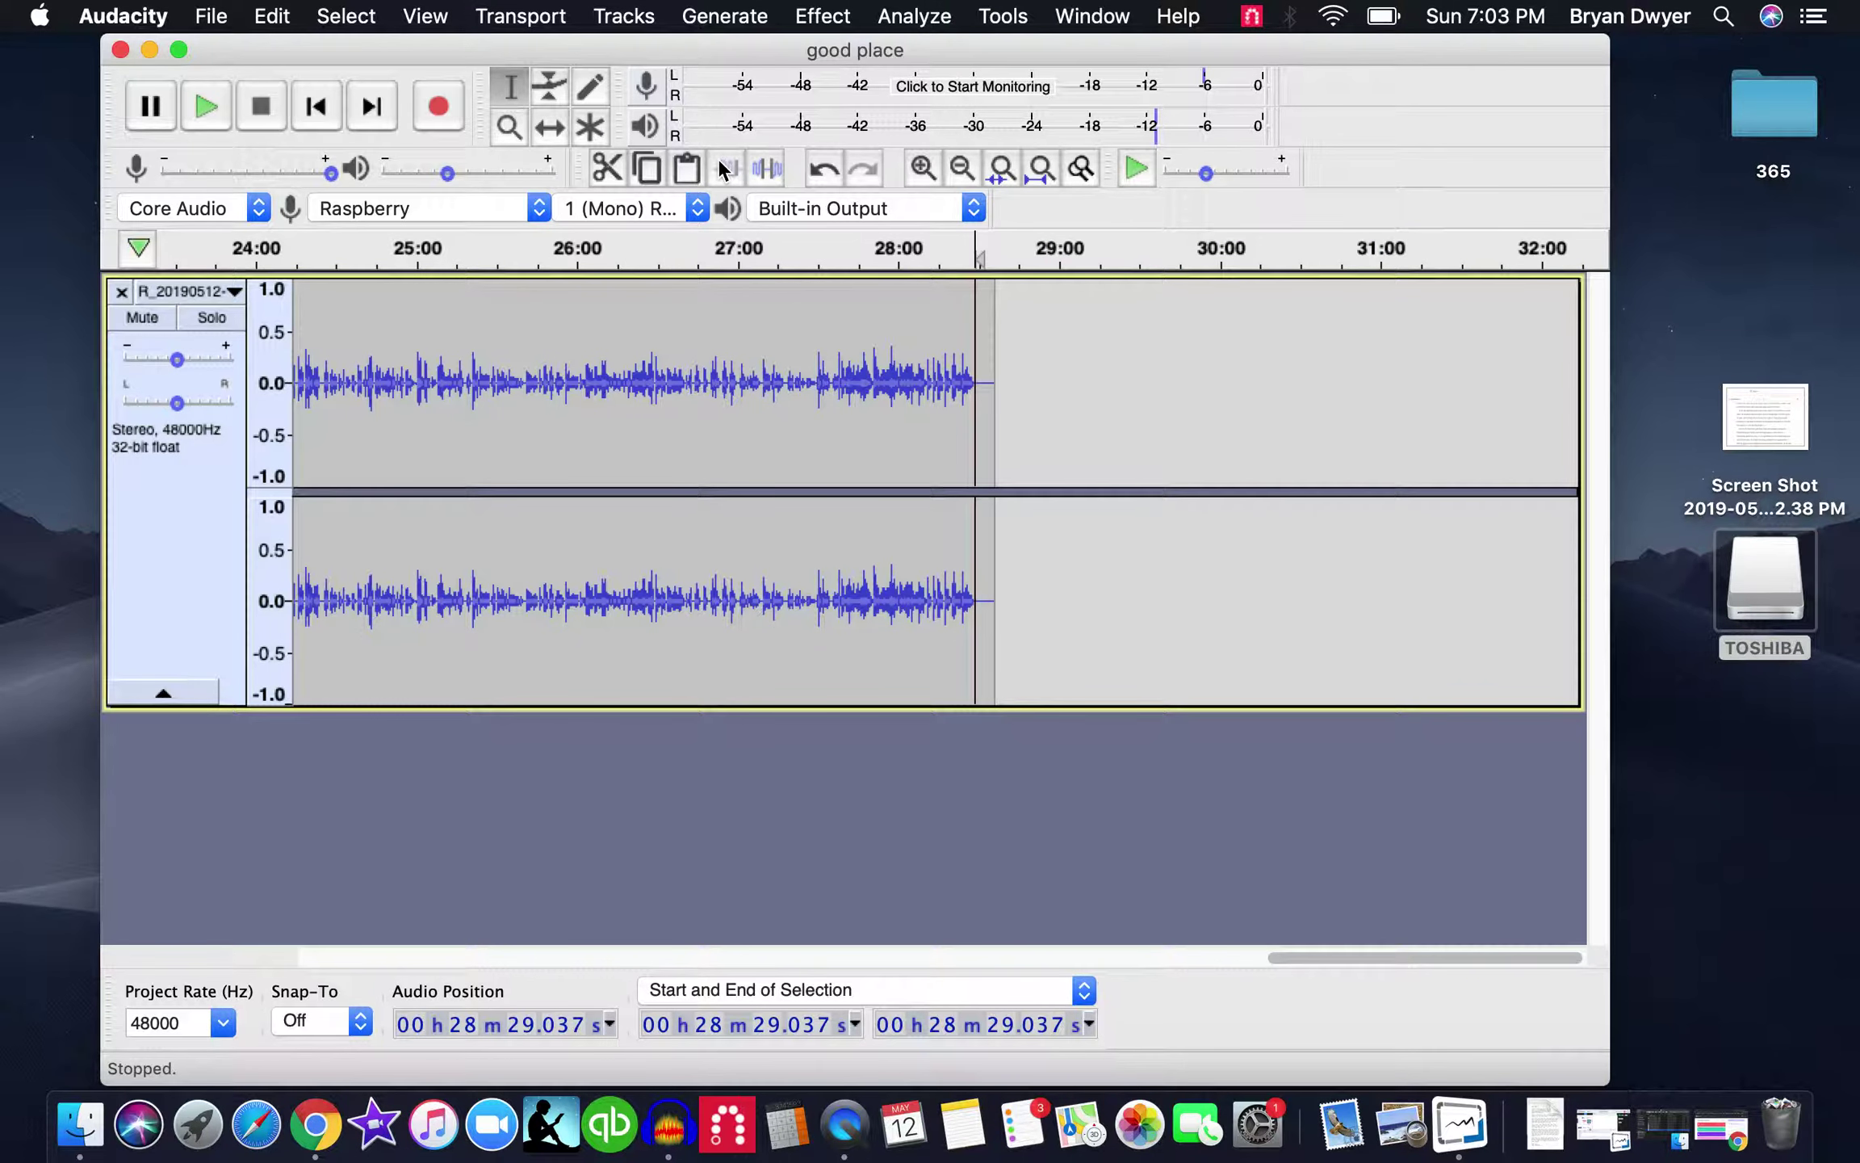
- Play the opening of the recording from about 0:08 and from 0:00 to check whether its beginning needs trimming
click(316, 107)
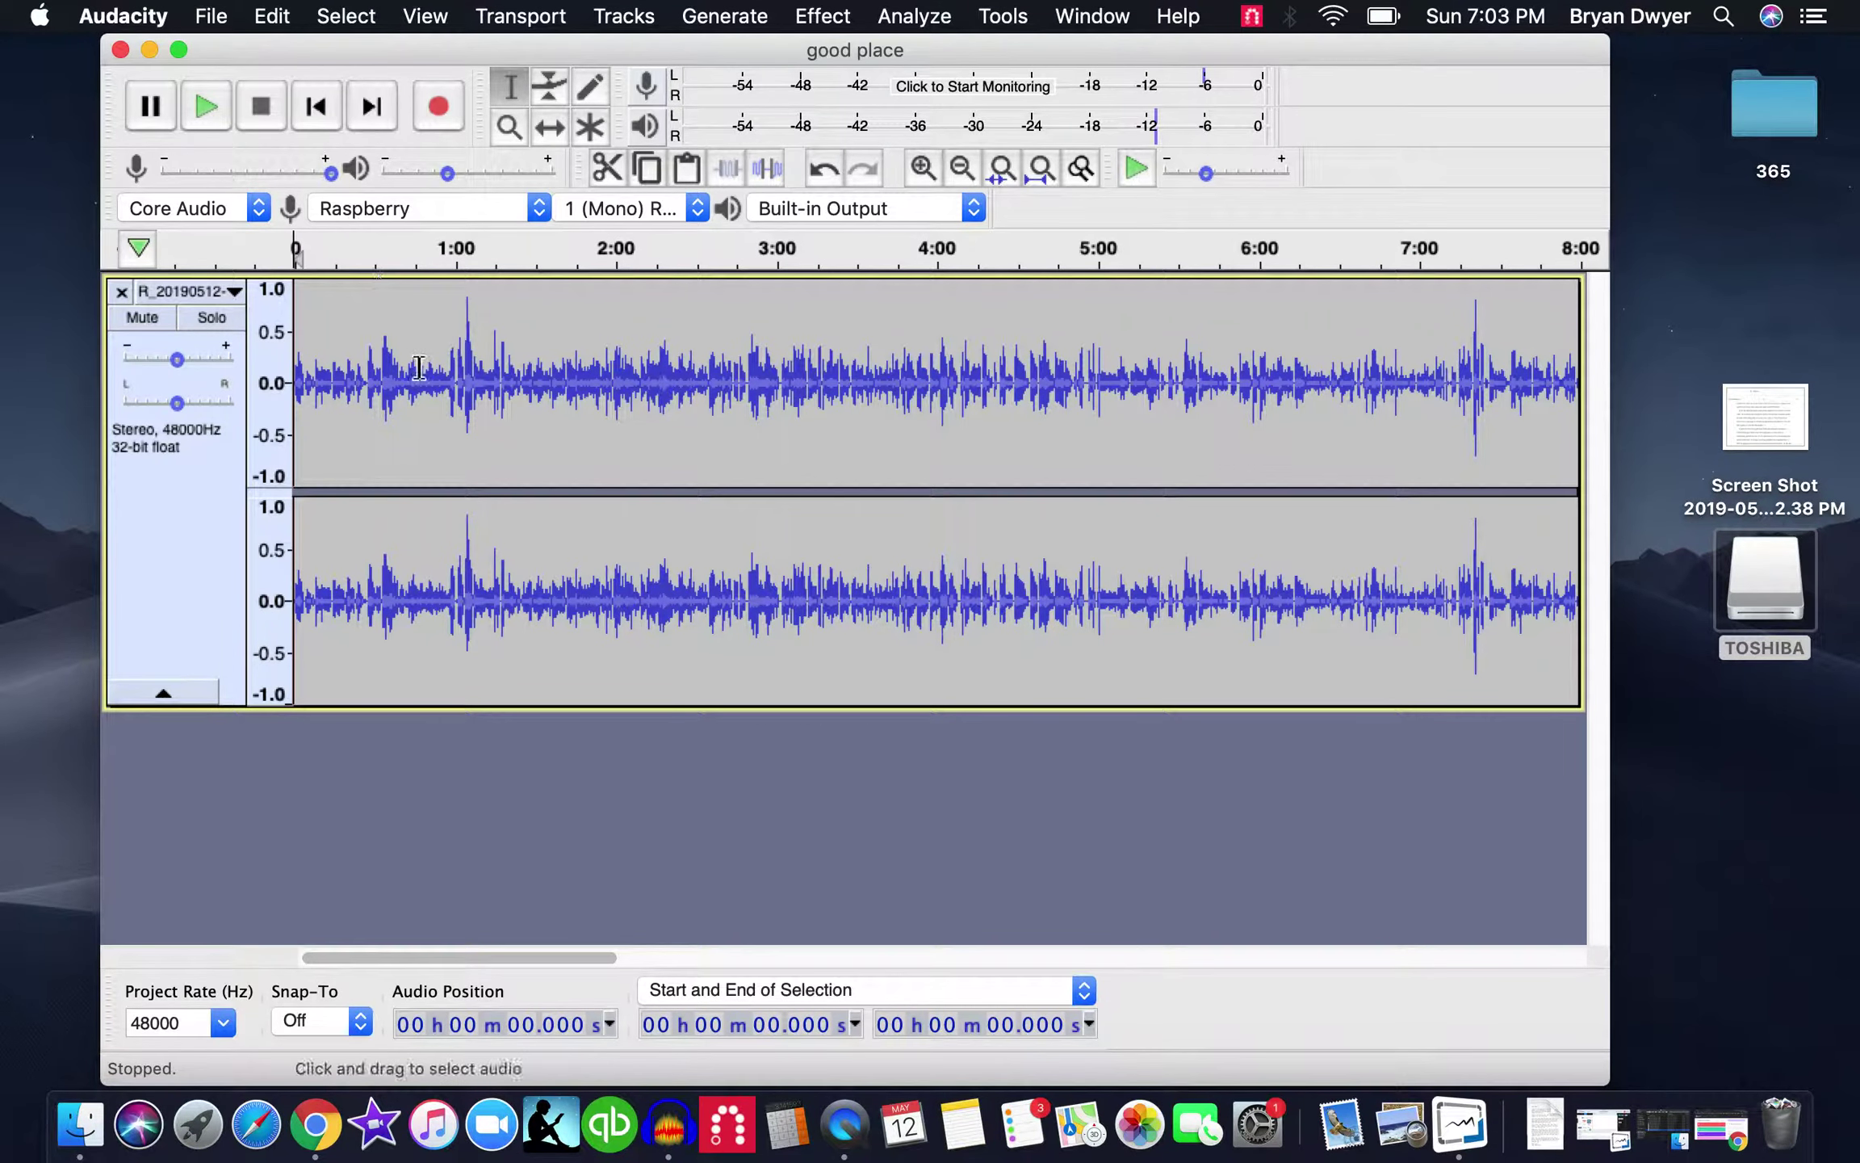
click(317, 331)
key(space)
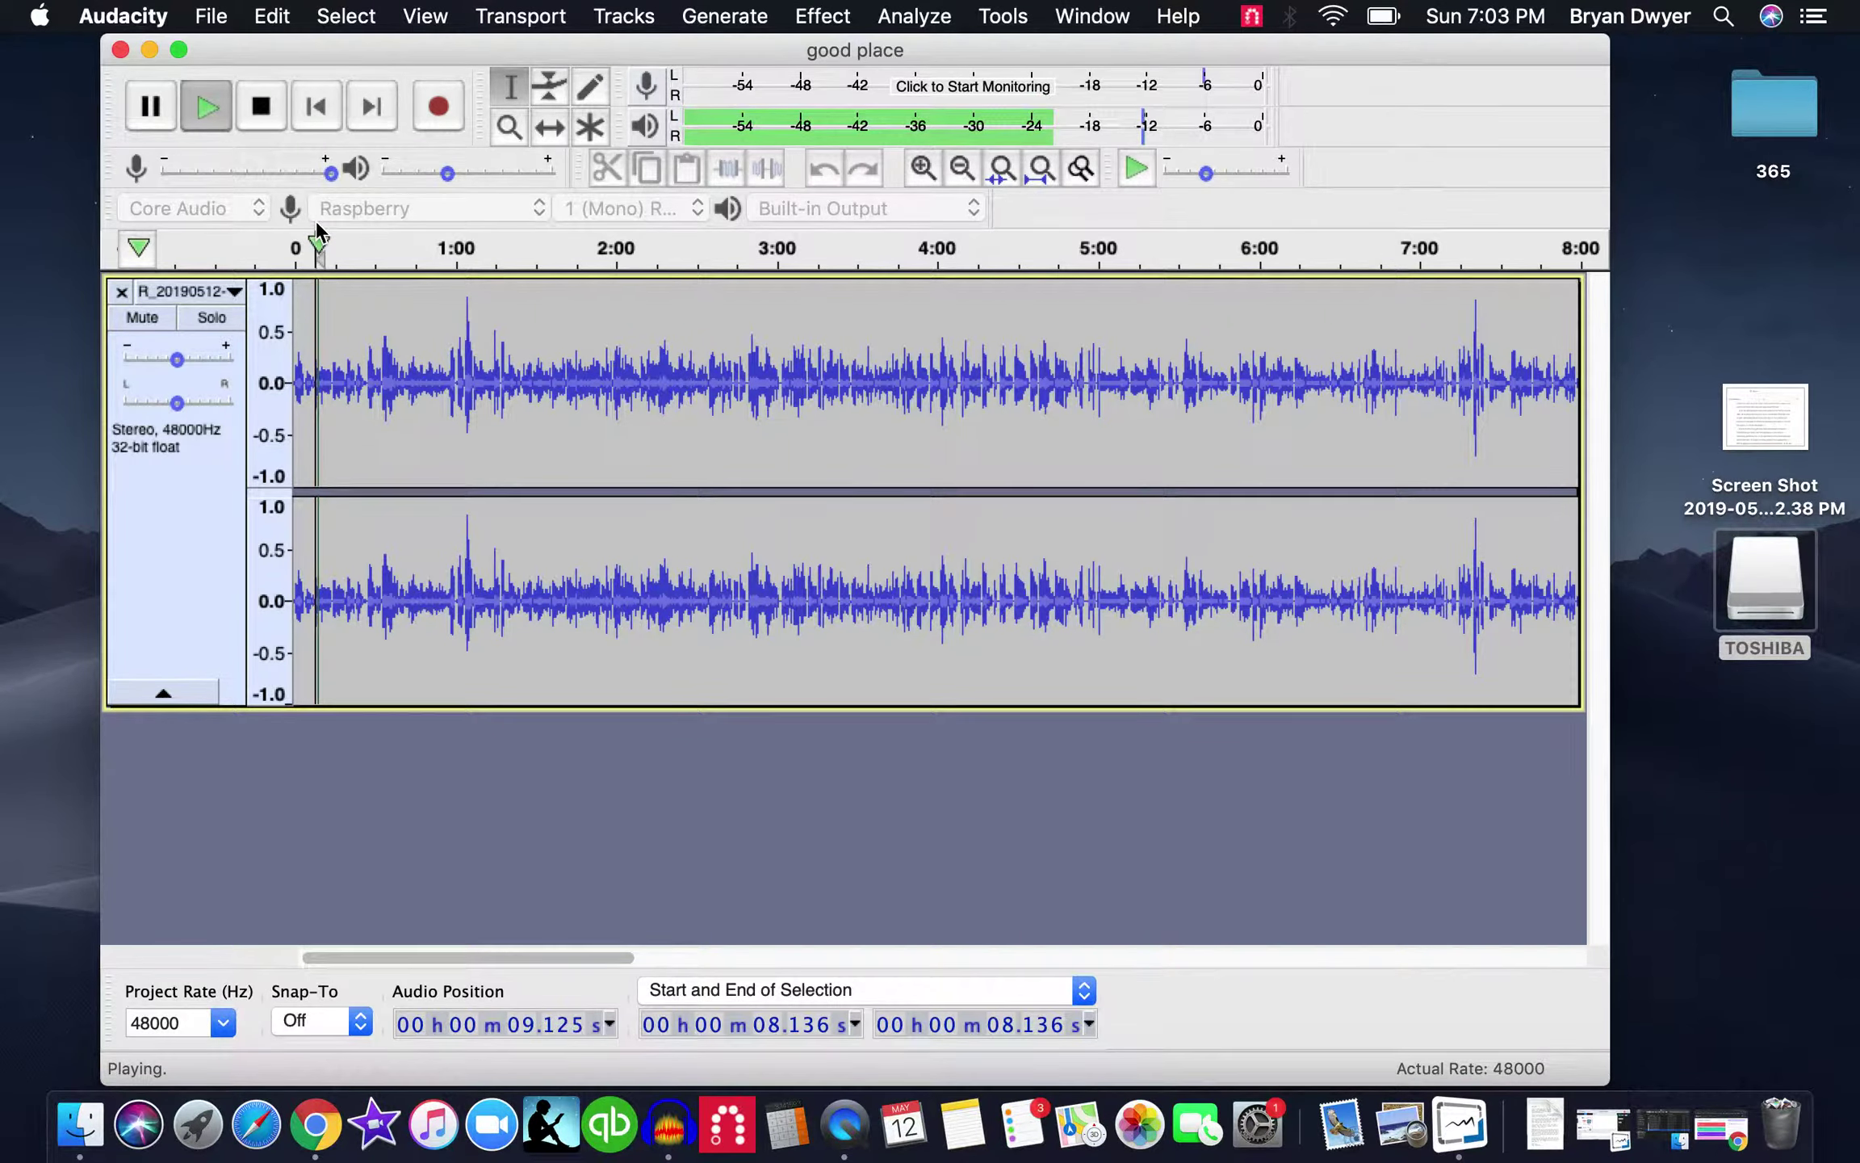
key(space)
click(317, 107)
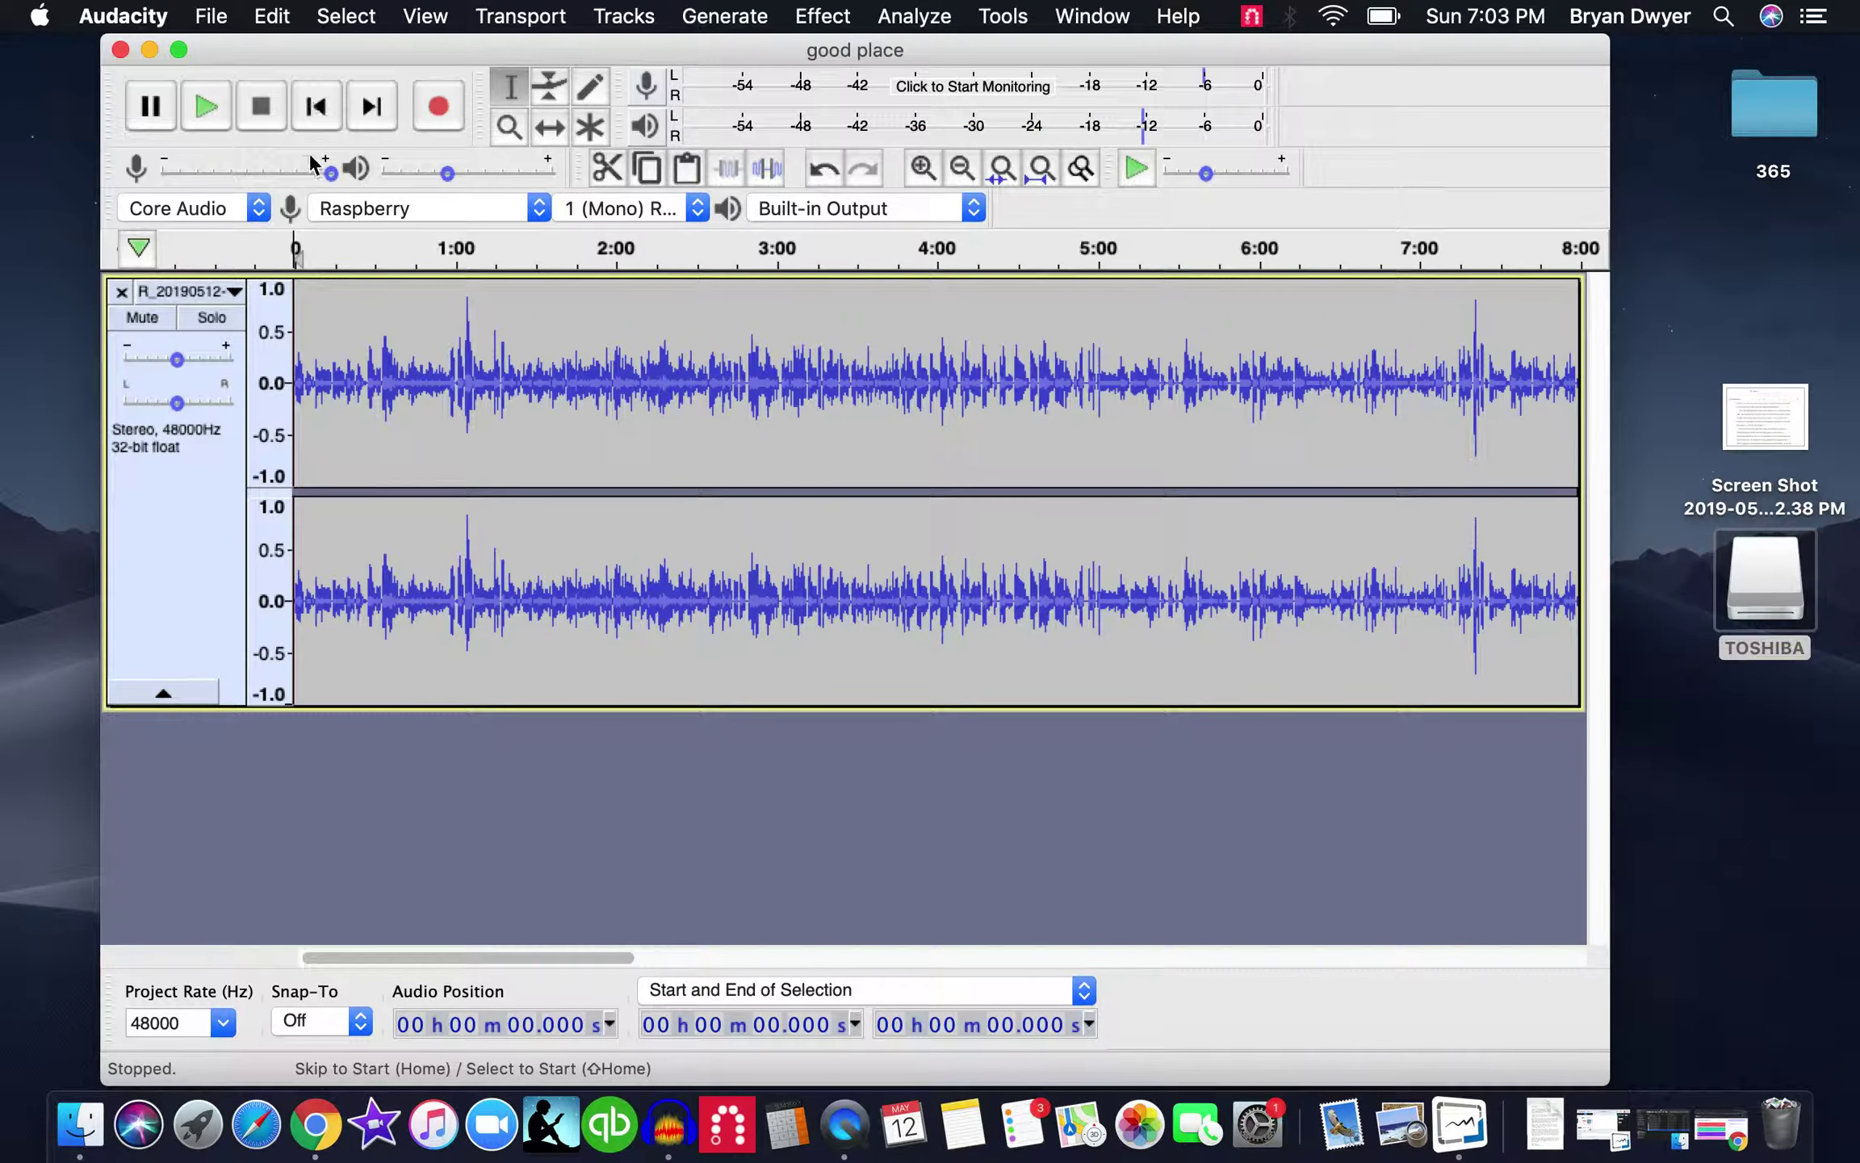
click(206, 109)
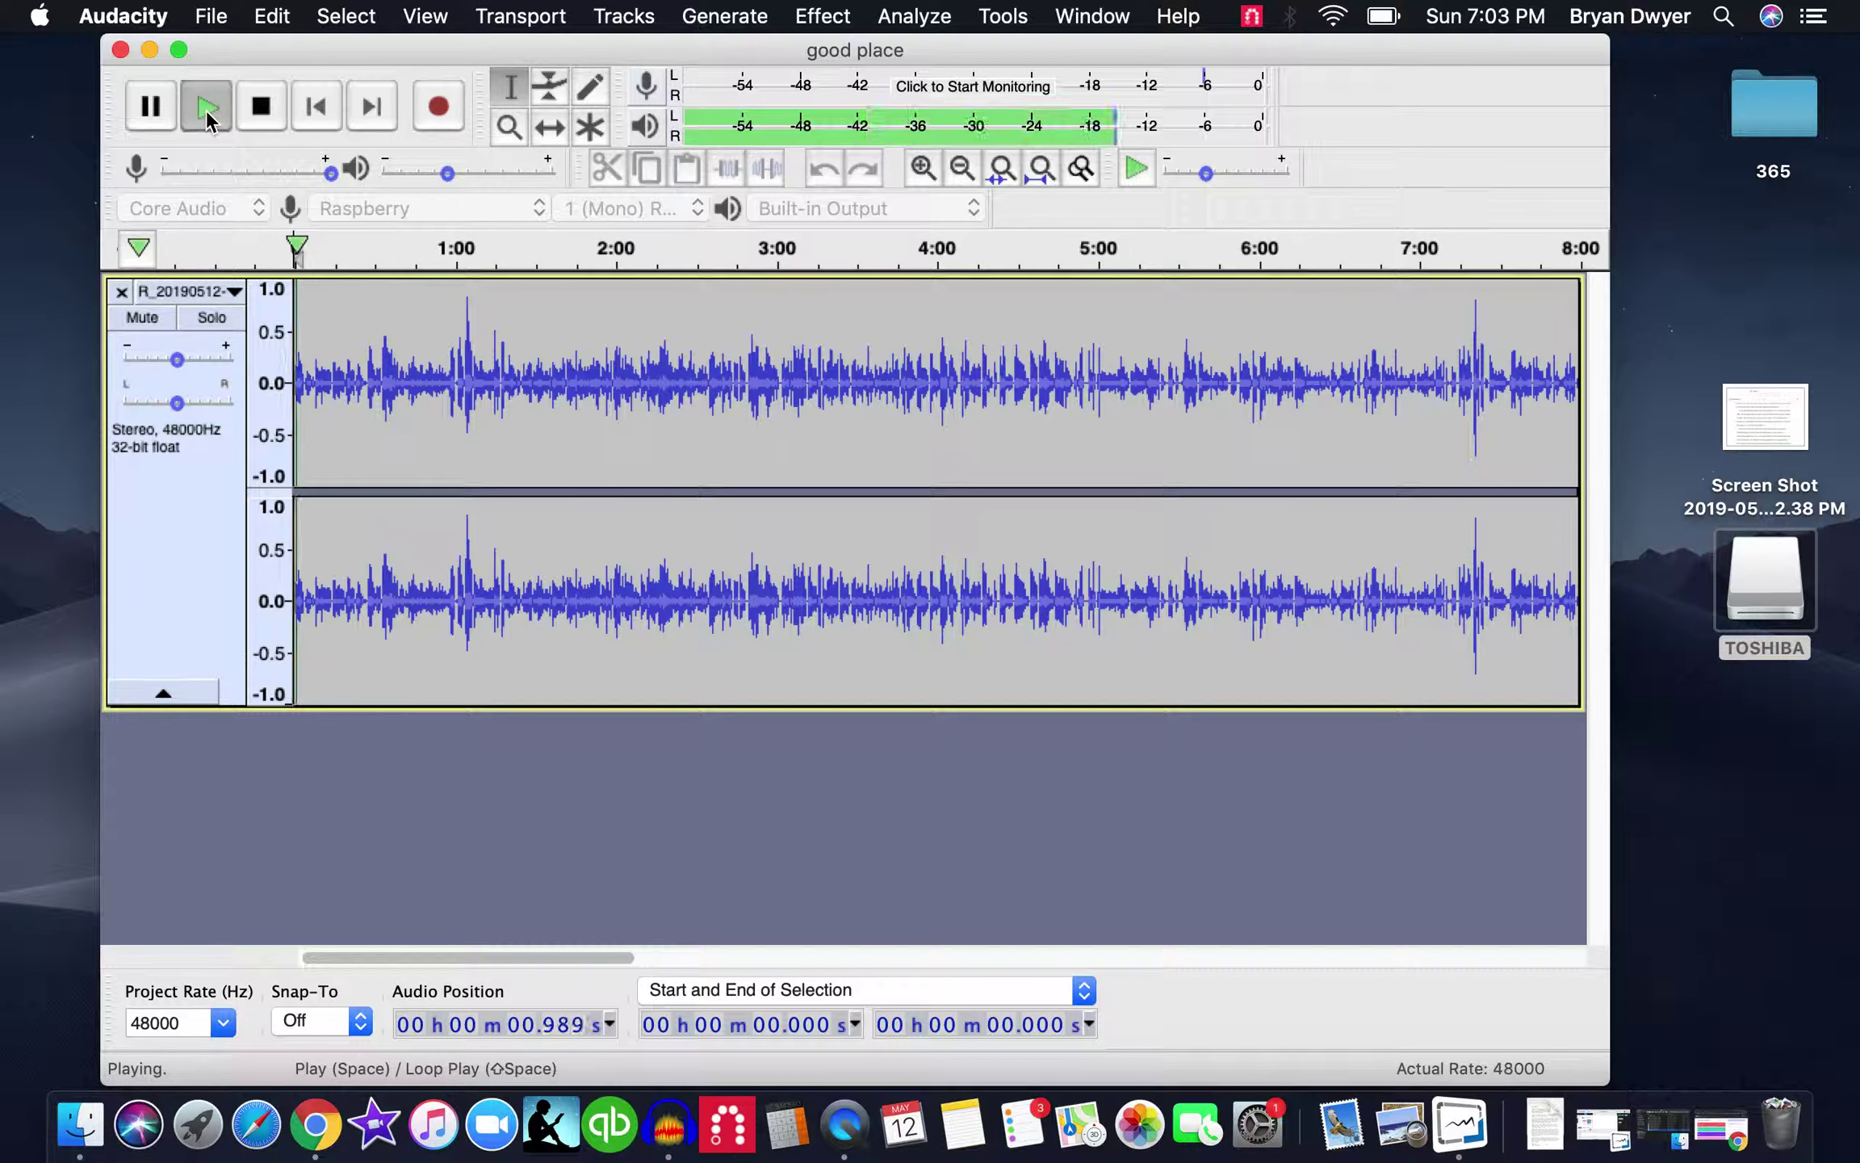
click(272, 109)
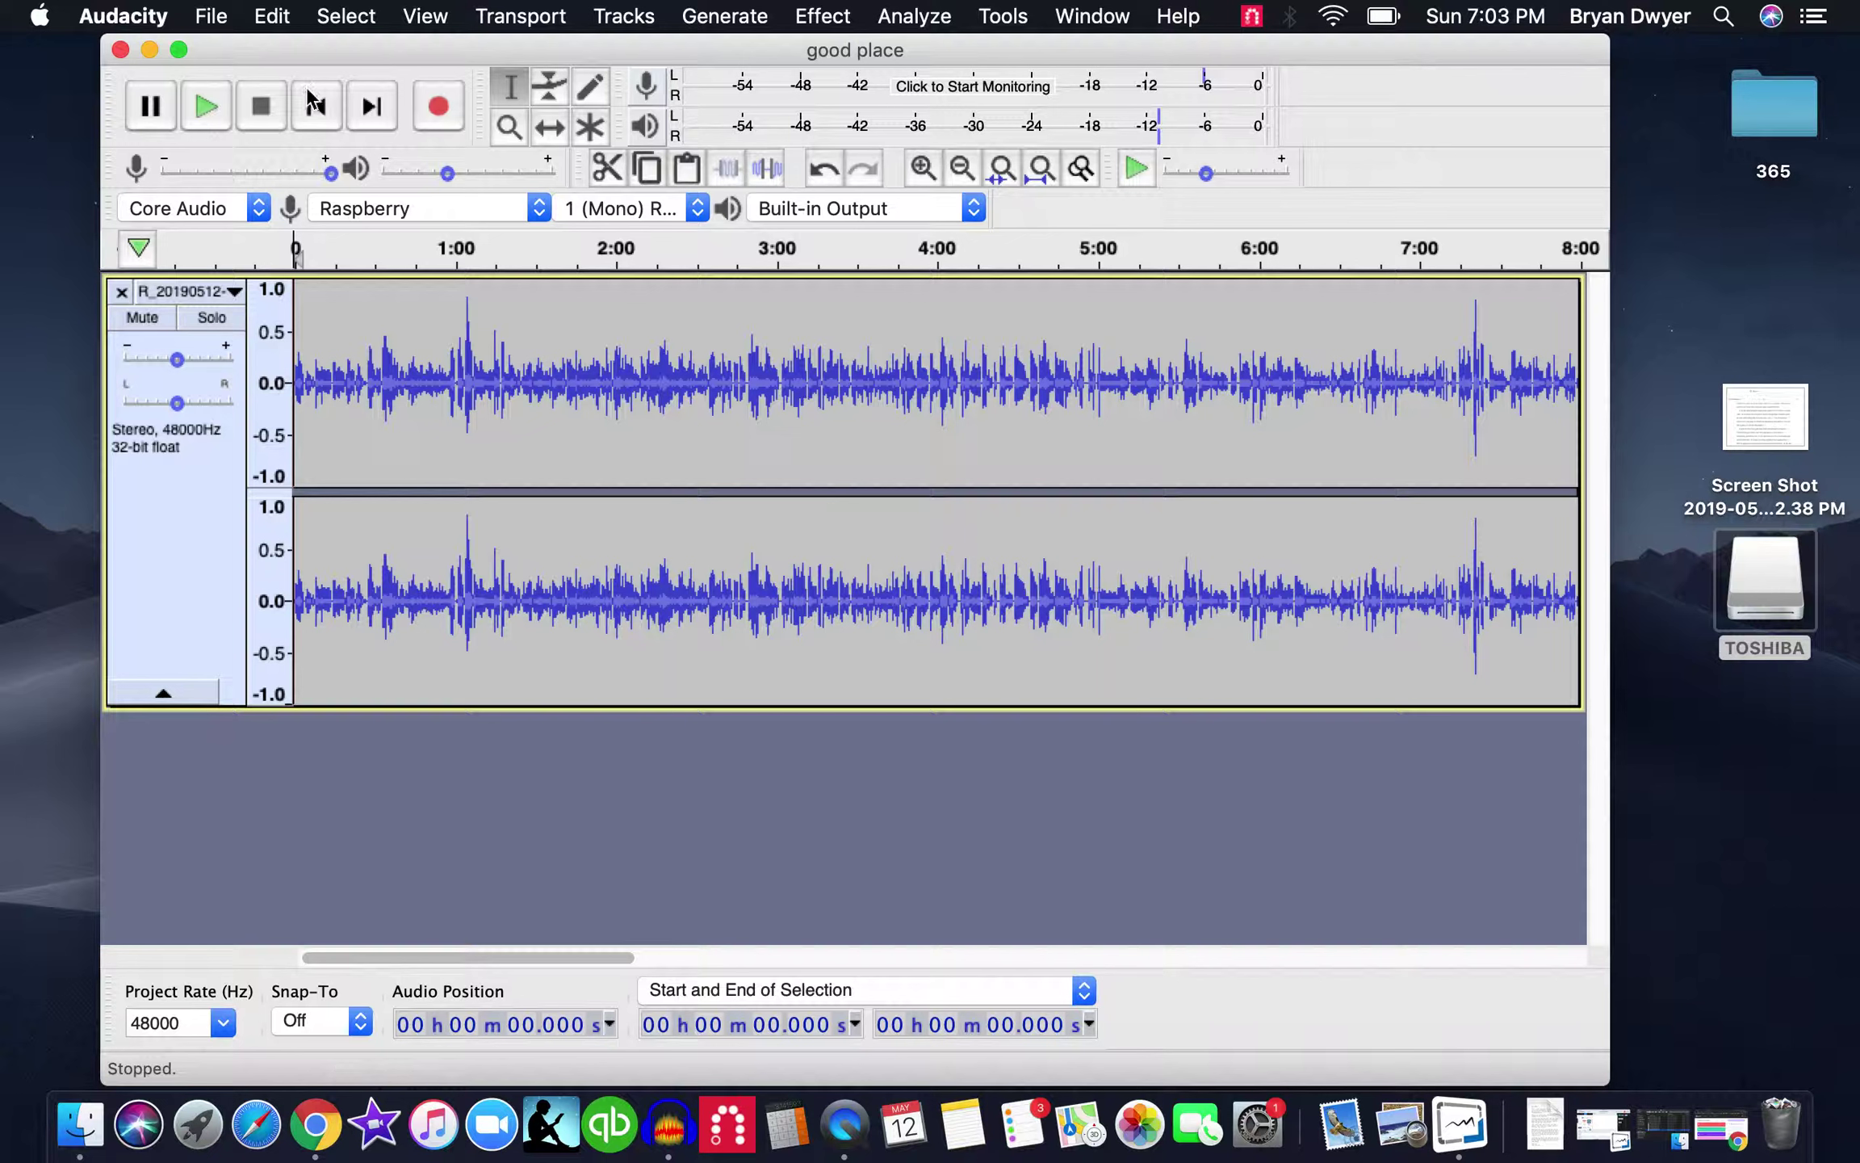
- Export the track as an MP3 named "The Good Place, Part 3" to Documents at a constant 96 kbps in joint stereo
click(214, 18)
mouse_move(323, 235)
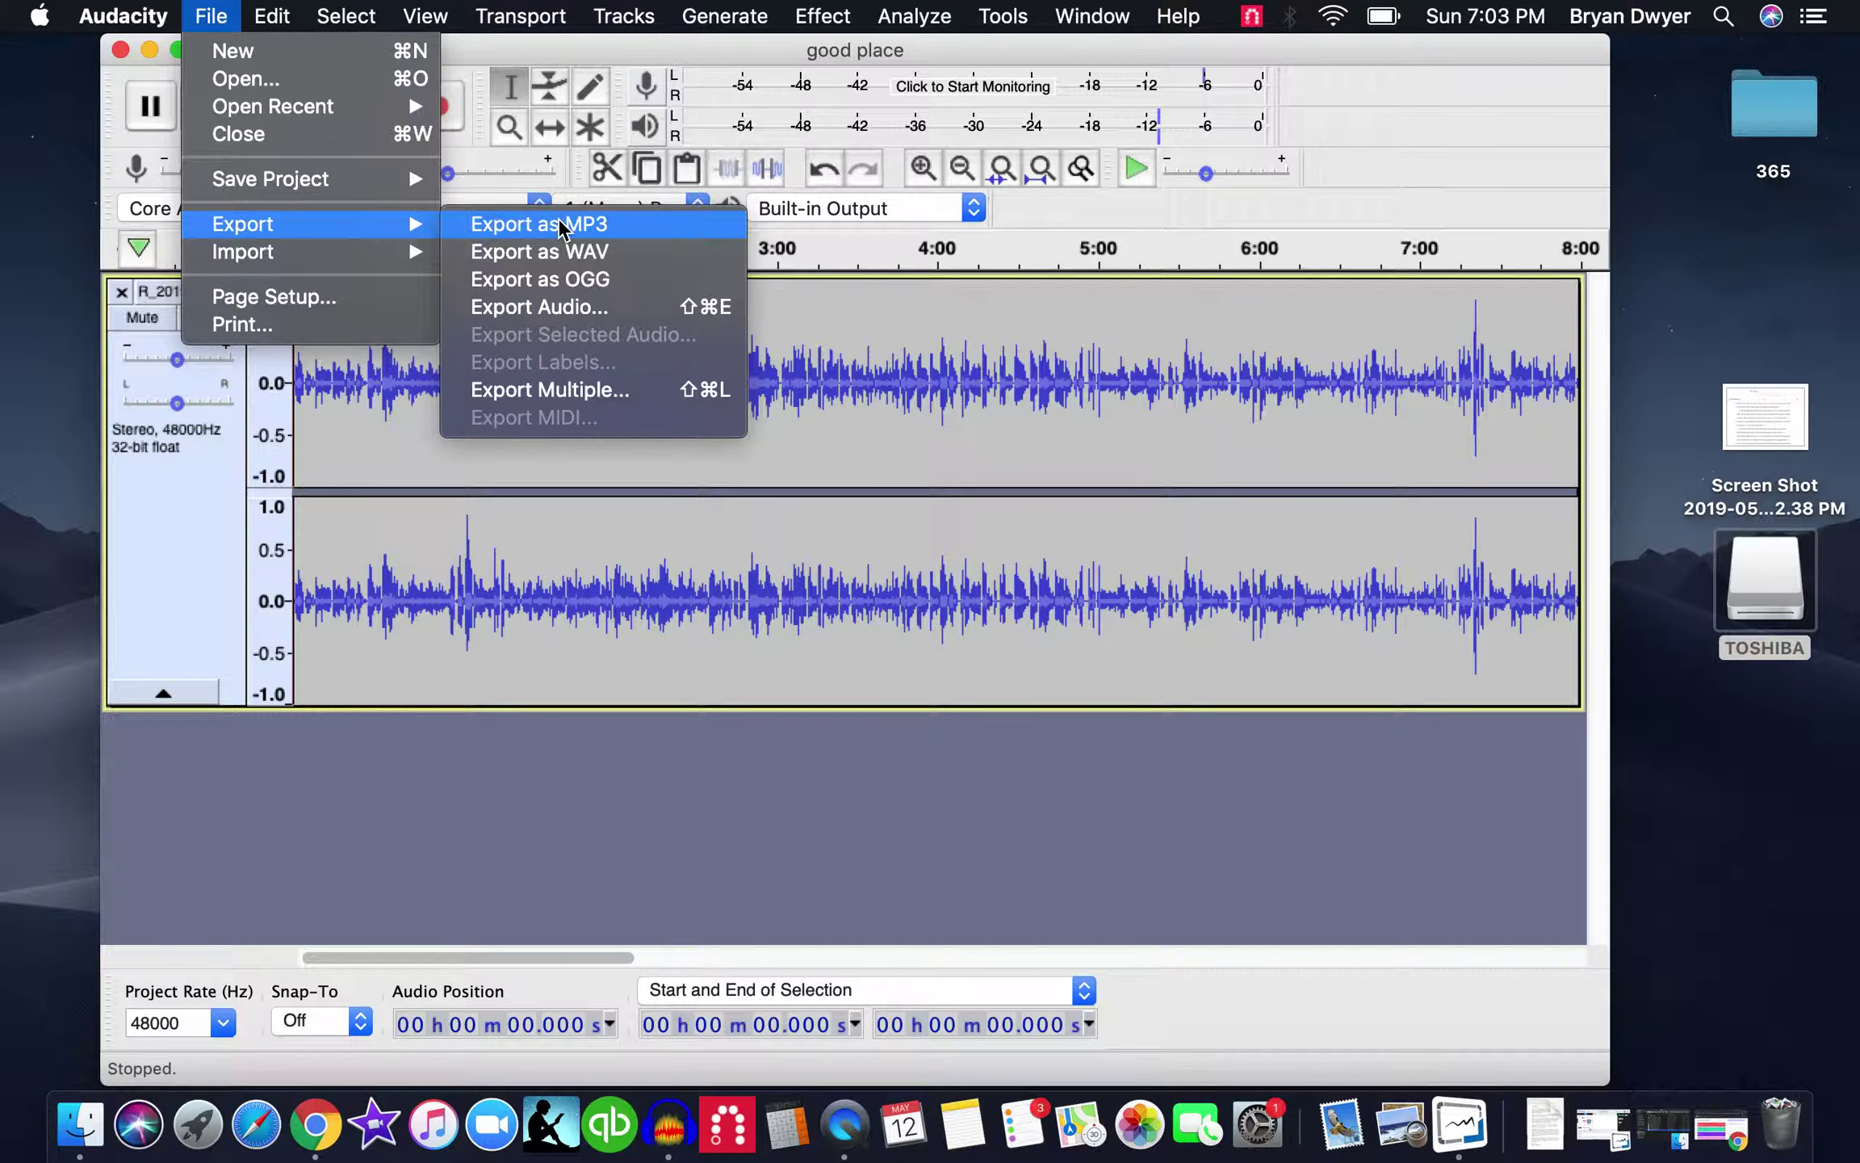
click(565, 225)
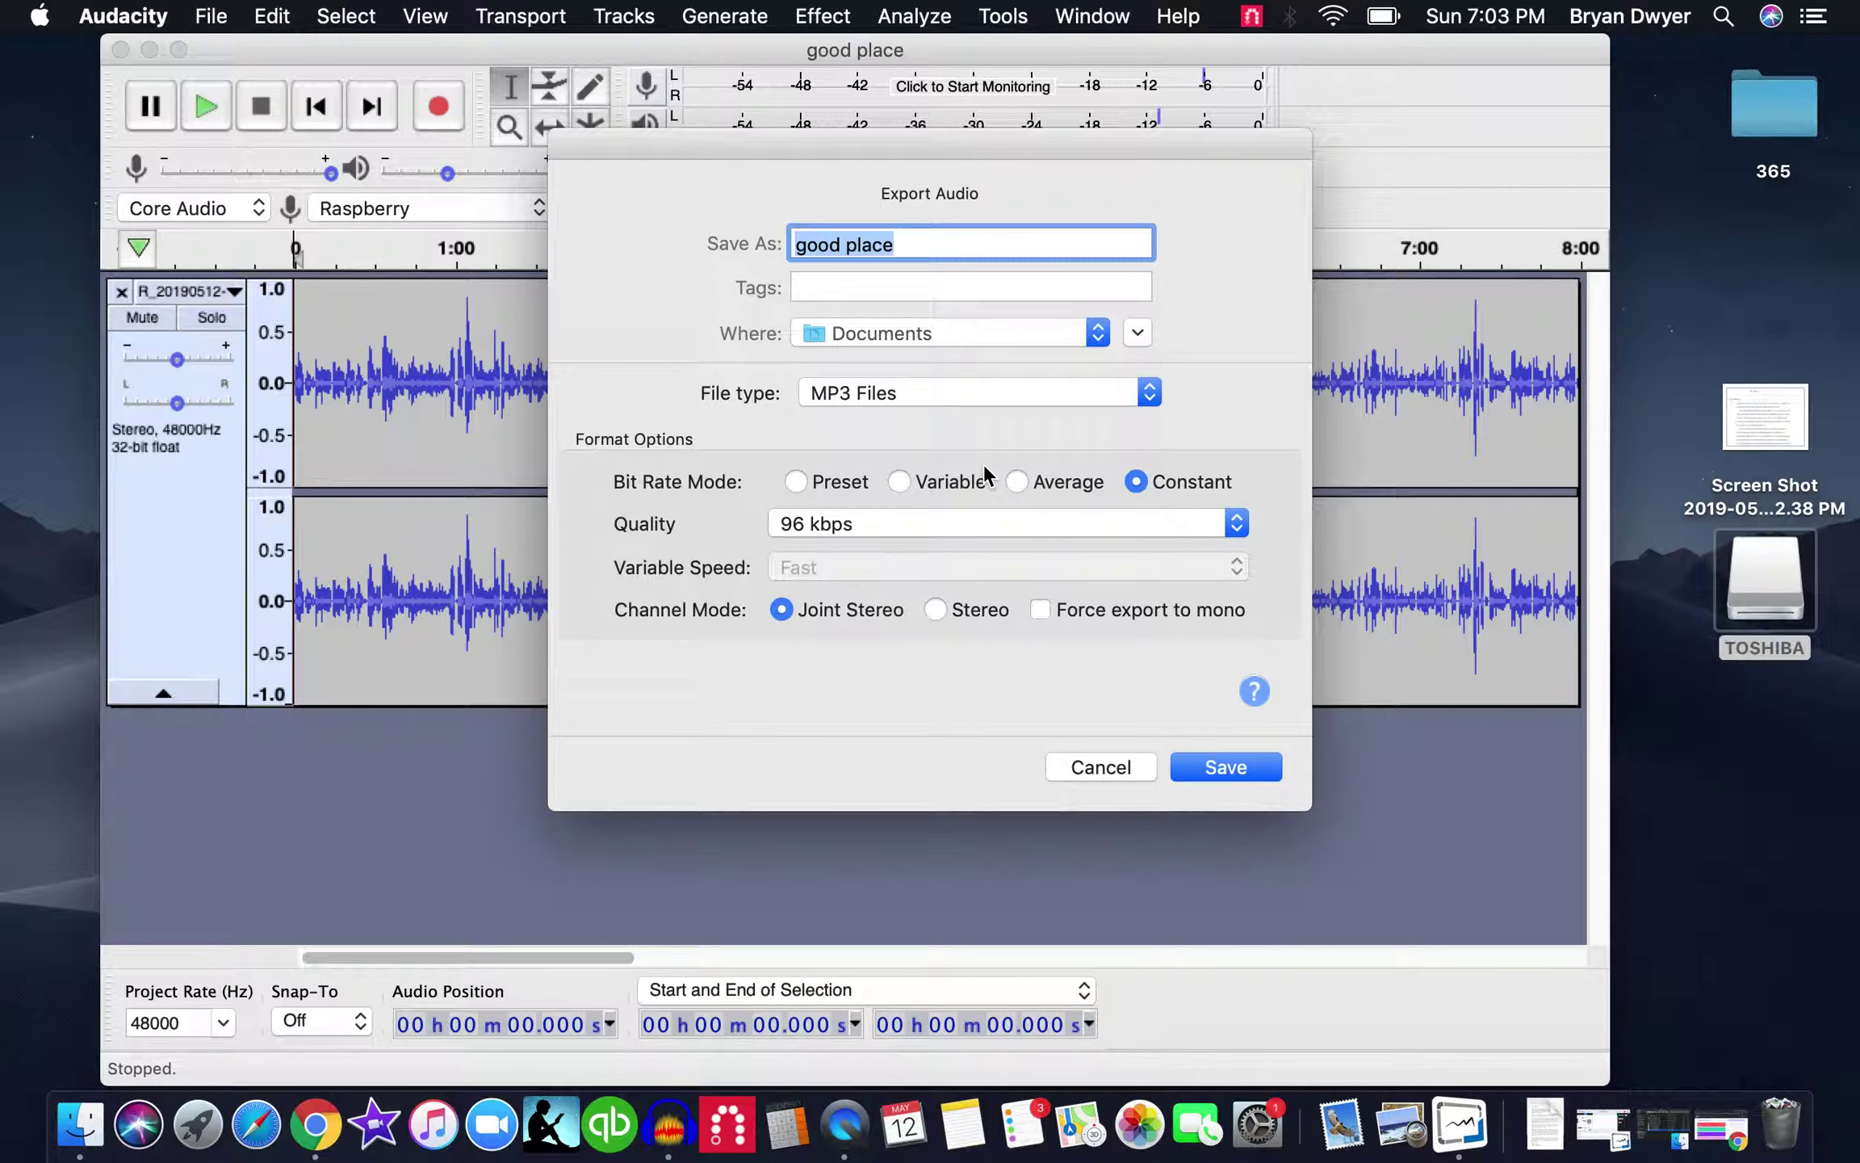
text(The Good Place)
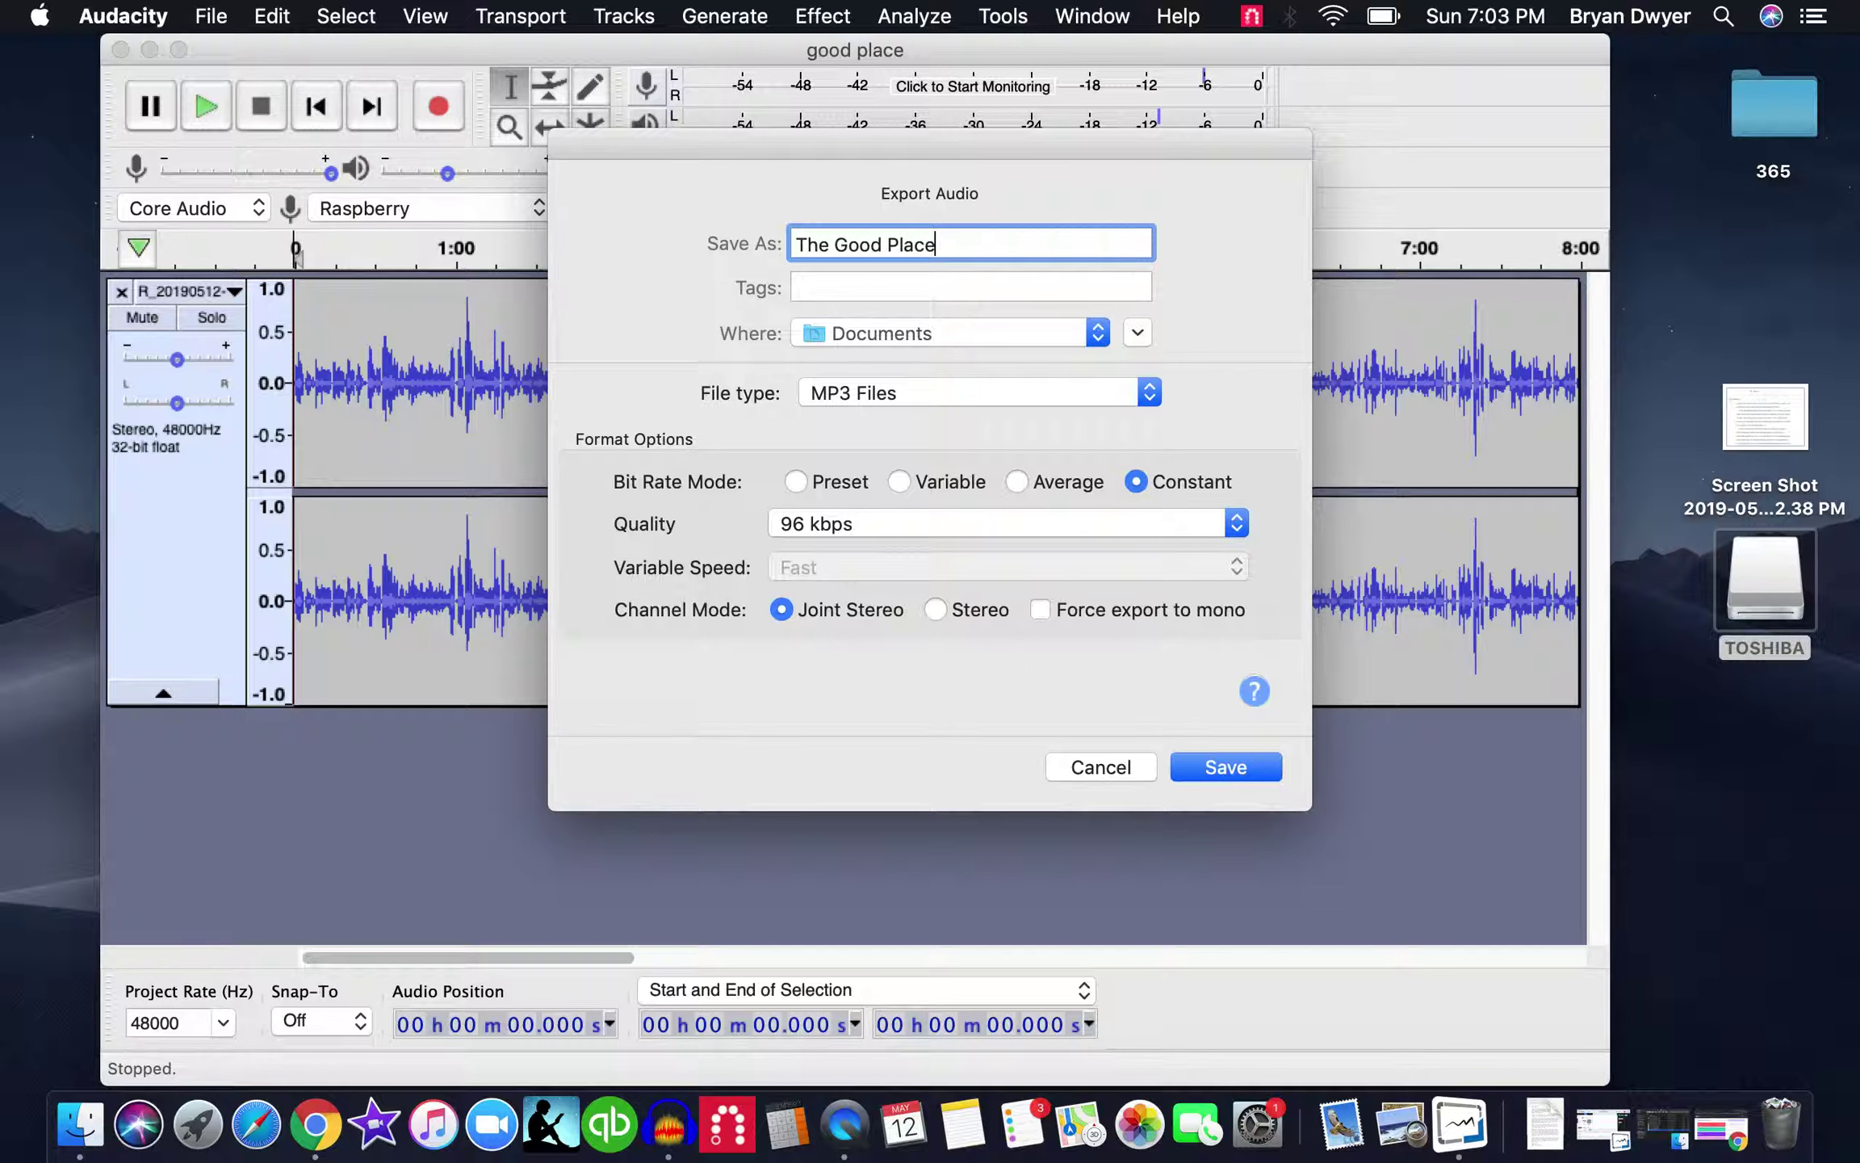
text(, Part 3)
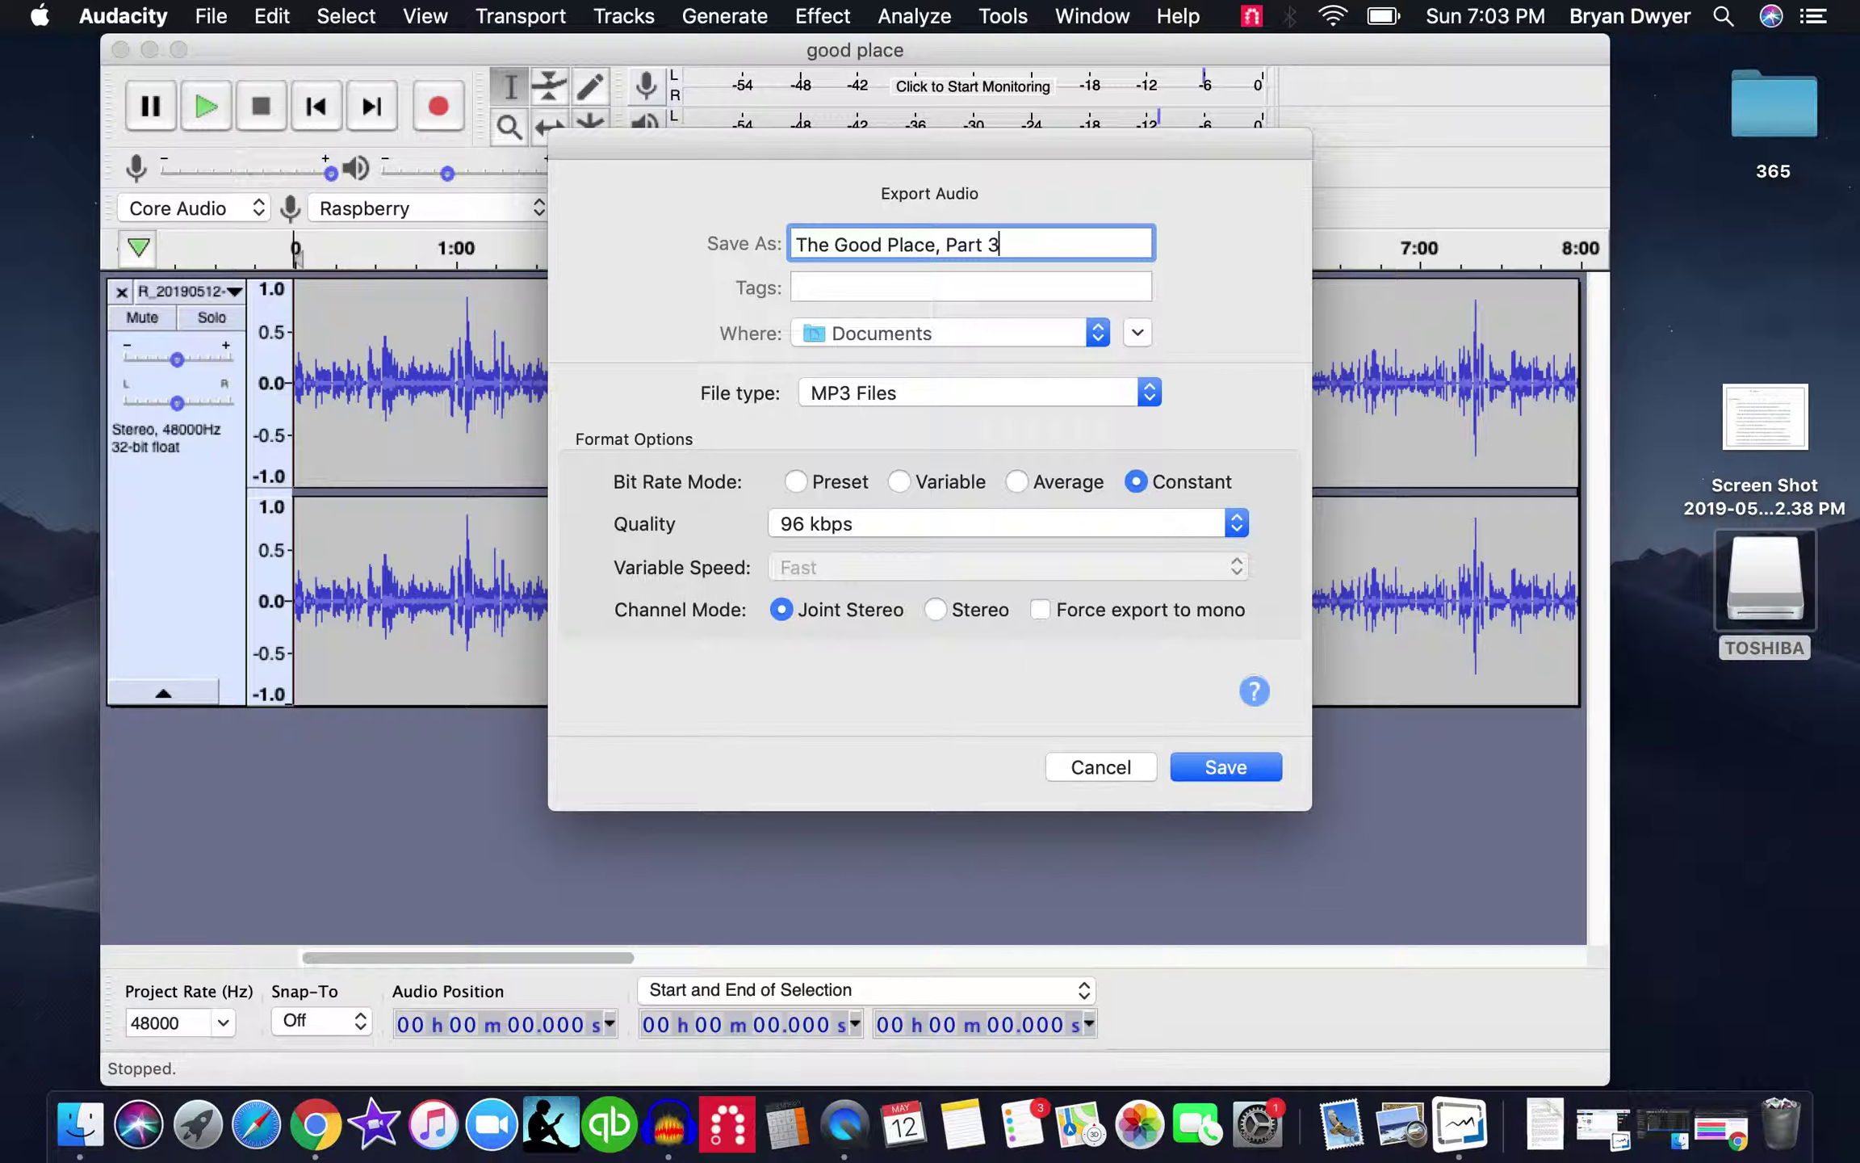
click(1240, 766)
click(992, 785)
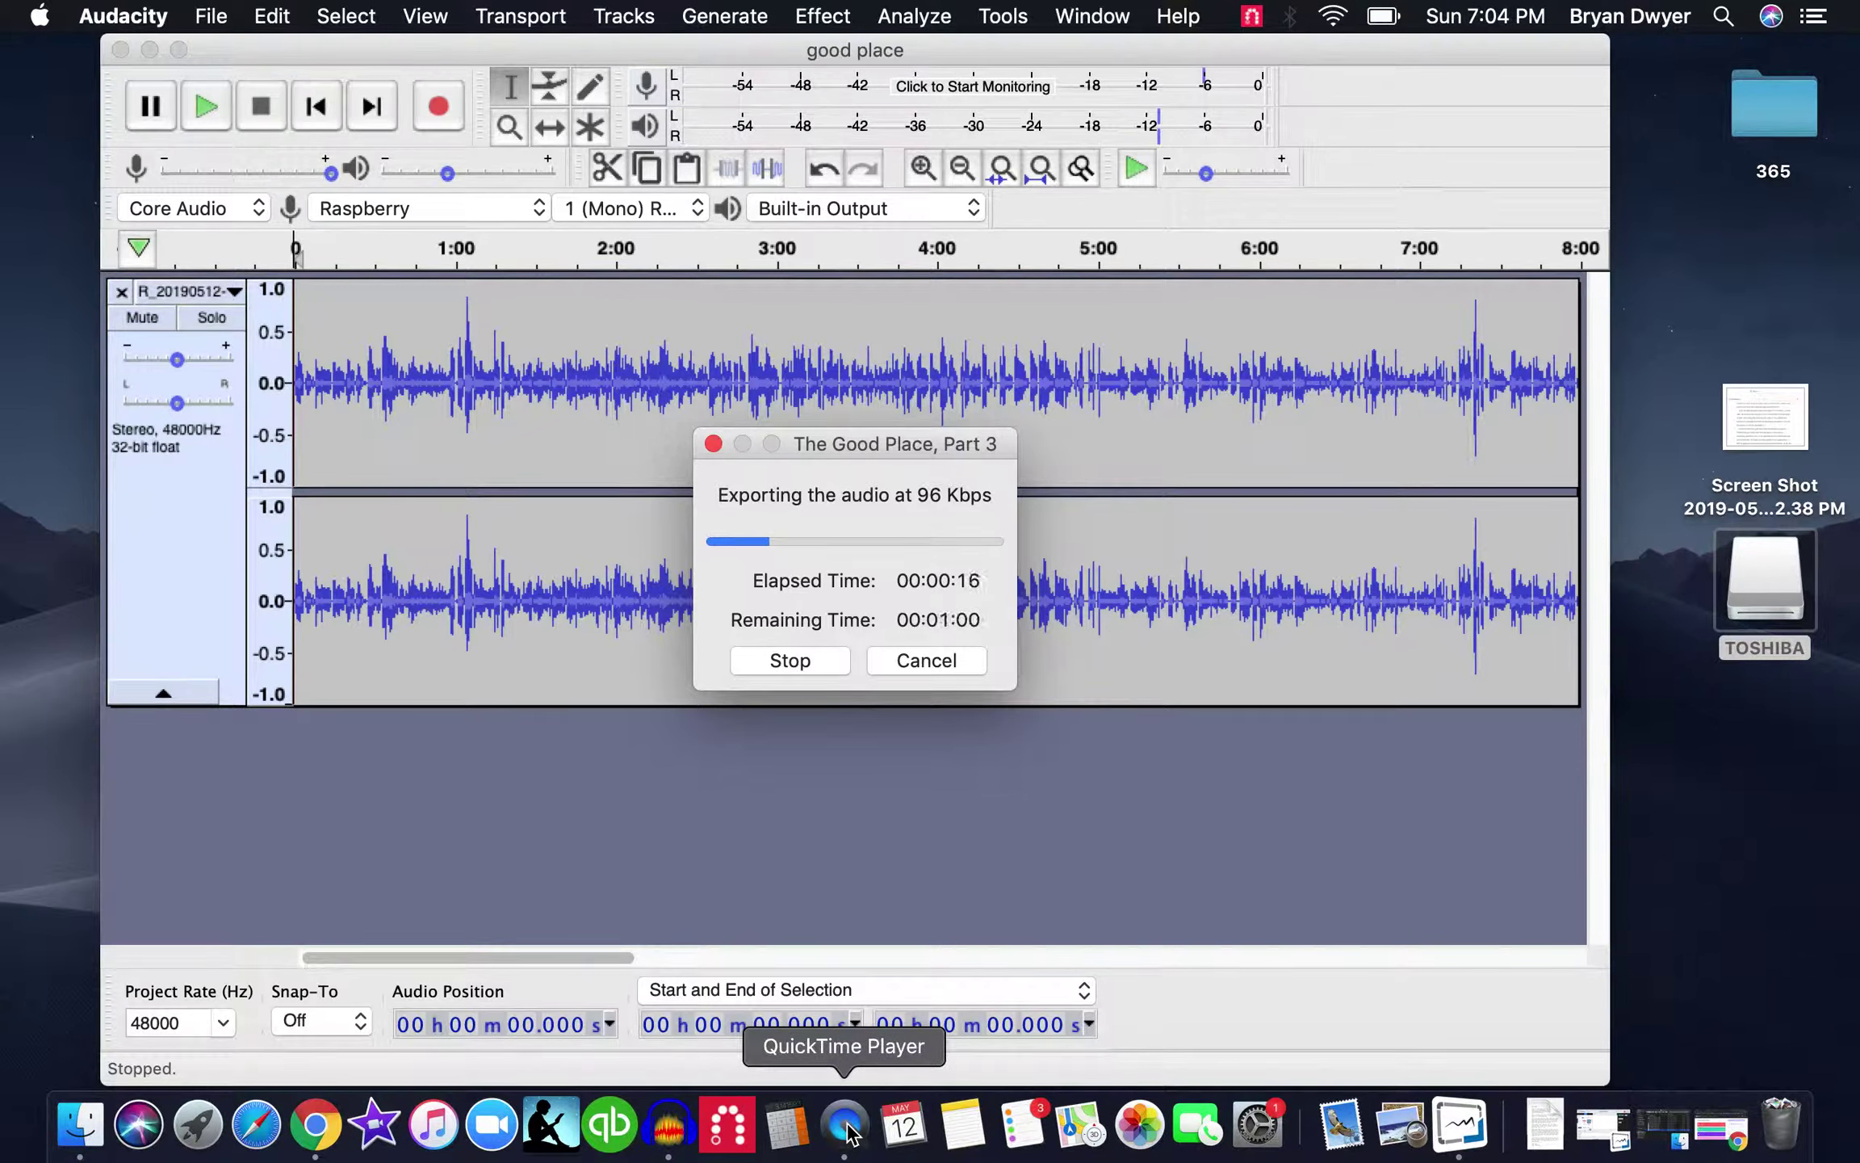
- Switch to Anchor in Chrome and try to upload the original R_20190512-112629.wav from the TOSHIBA drive to the new episode
click(325, 1129)
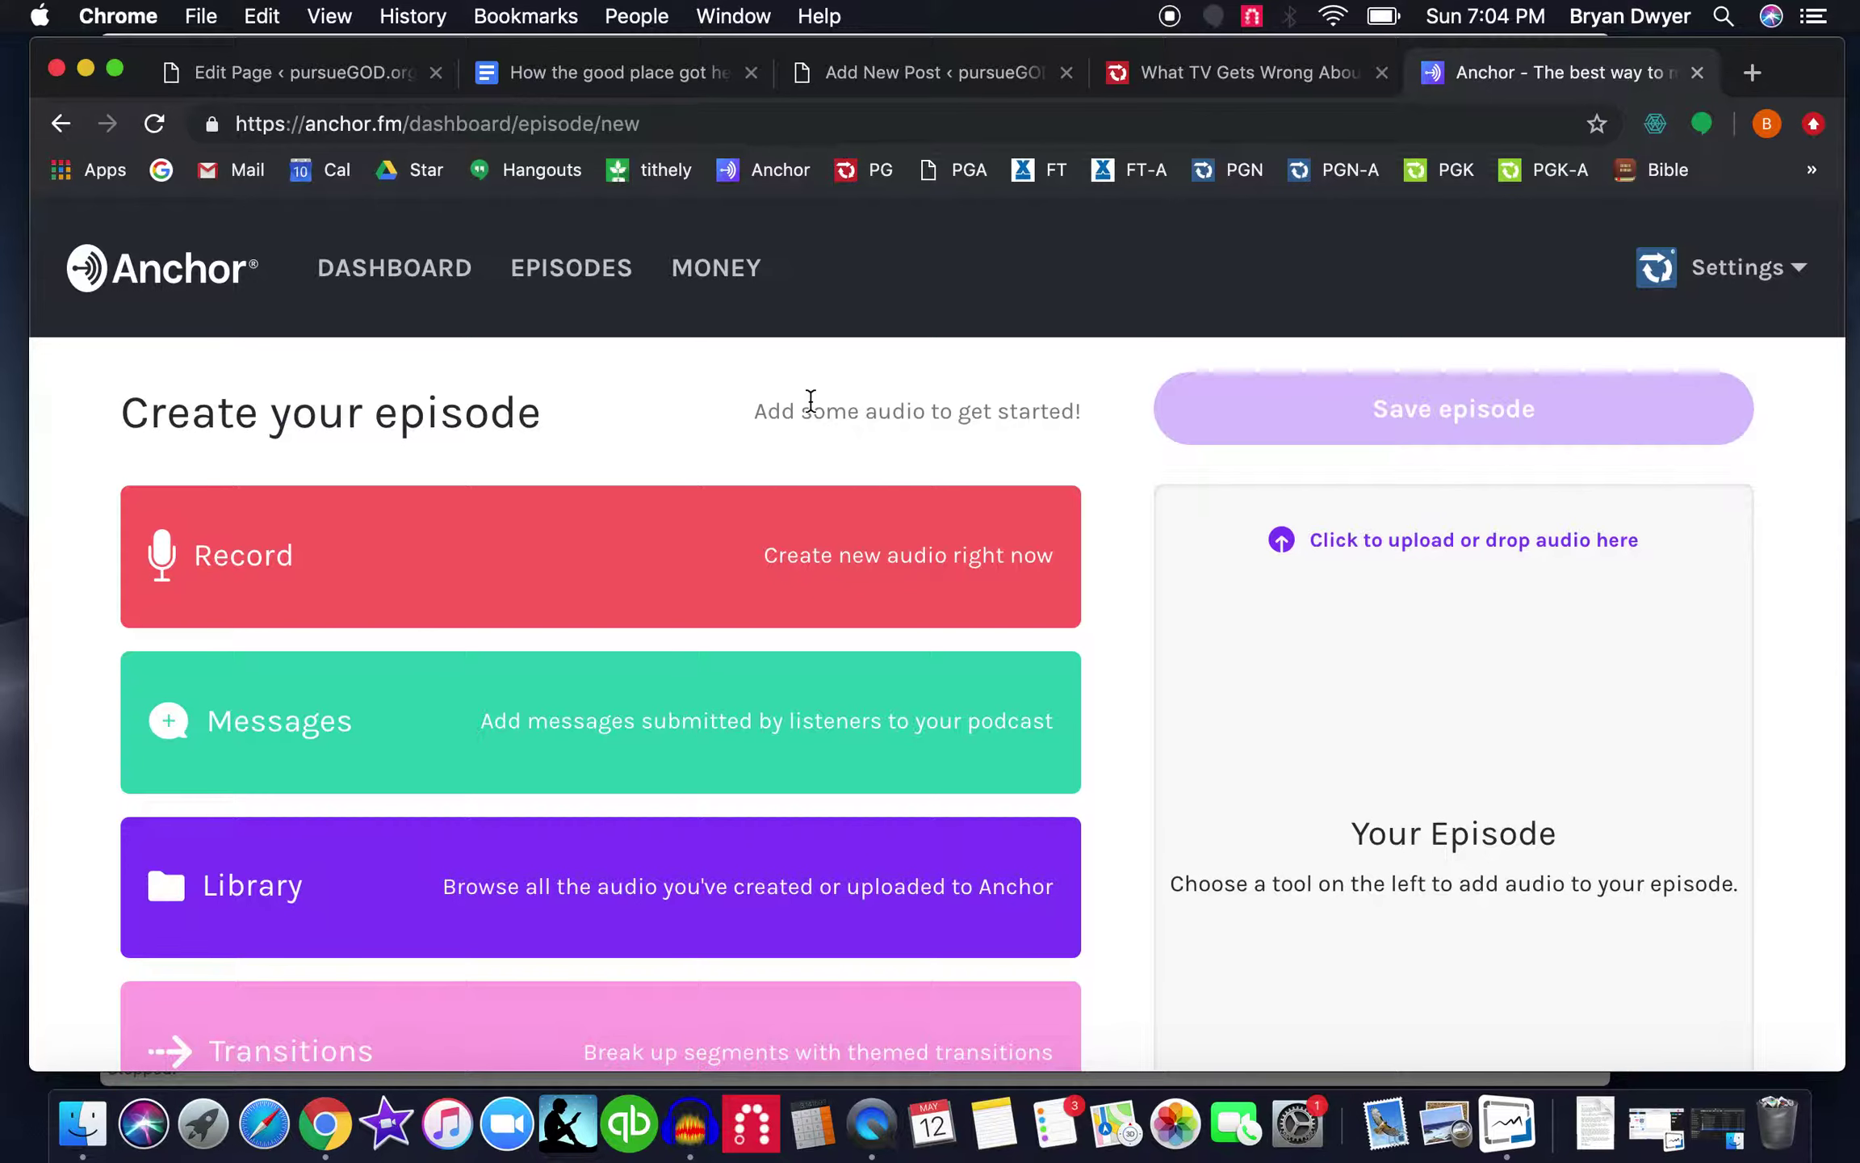
click(1475, 551)
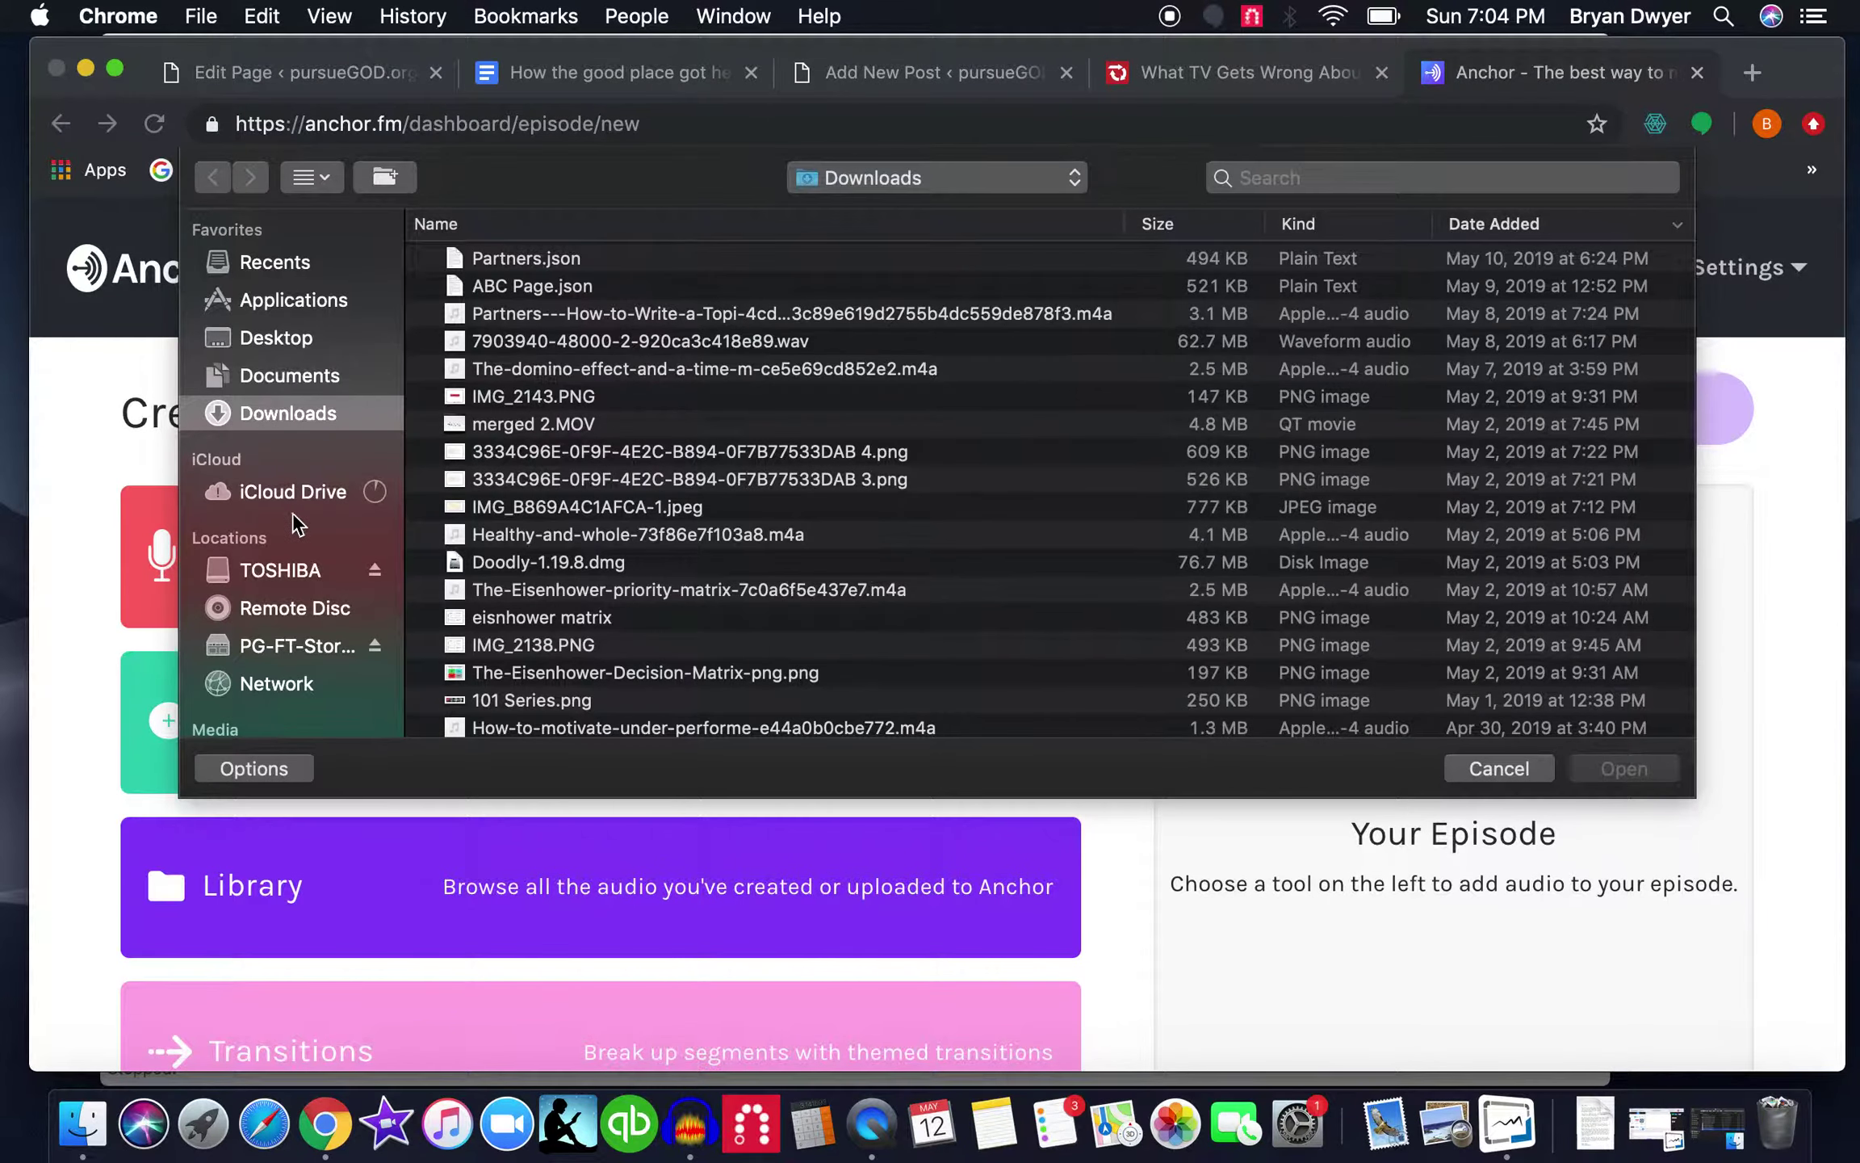
click(285, 569)
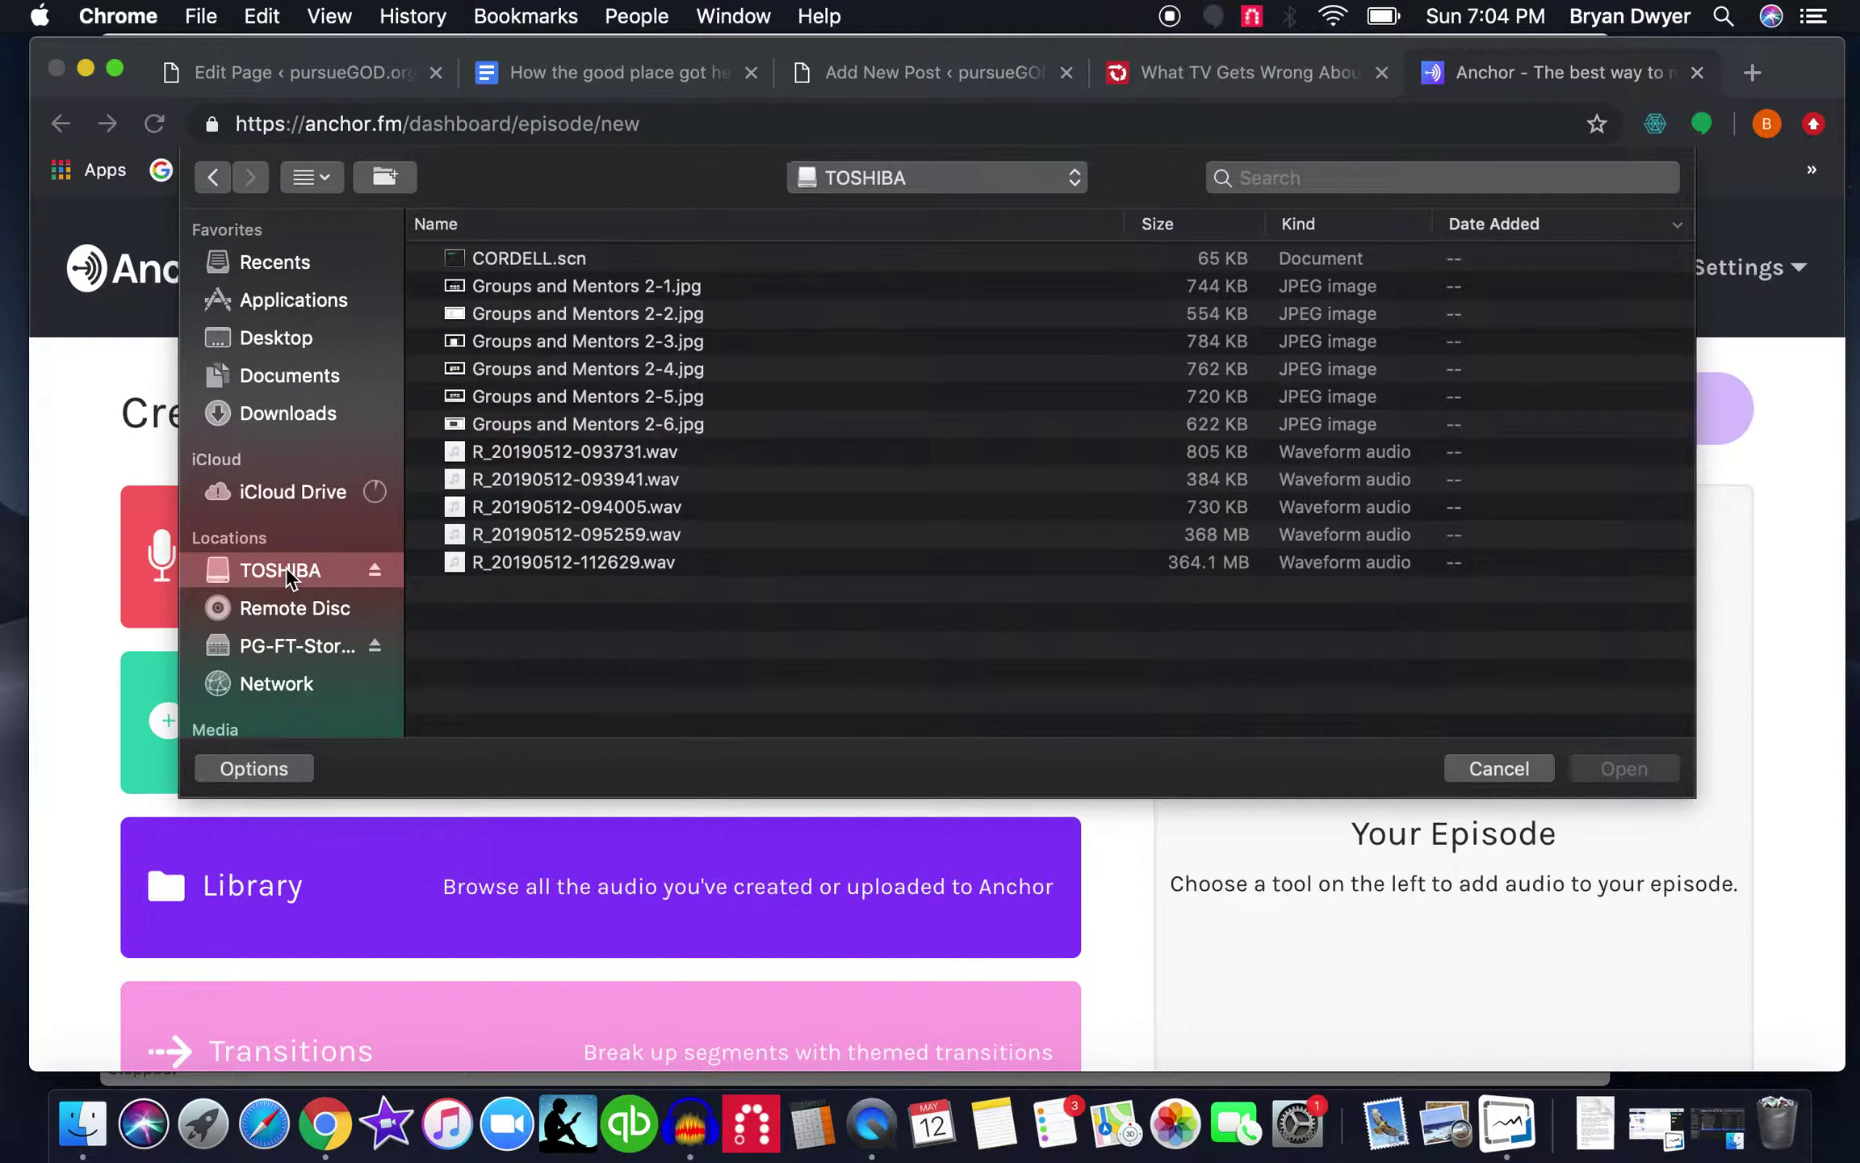
click(619, 565)
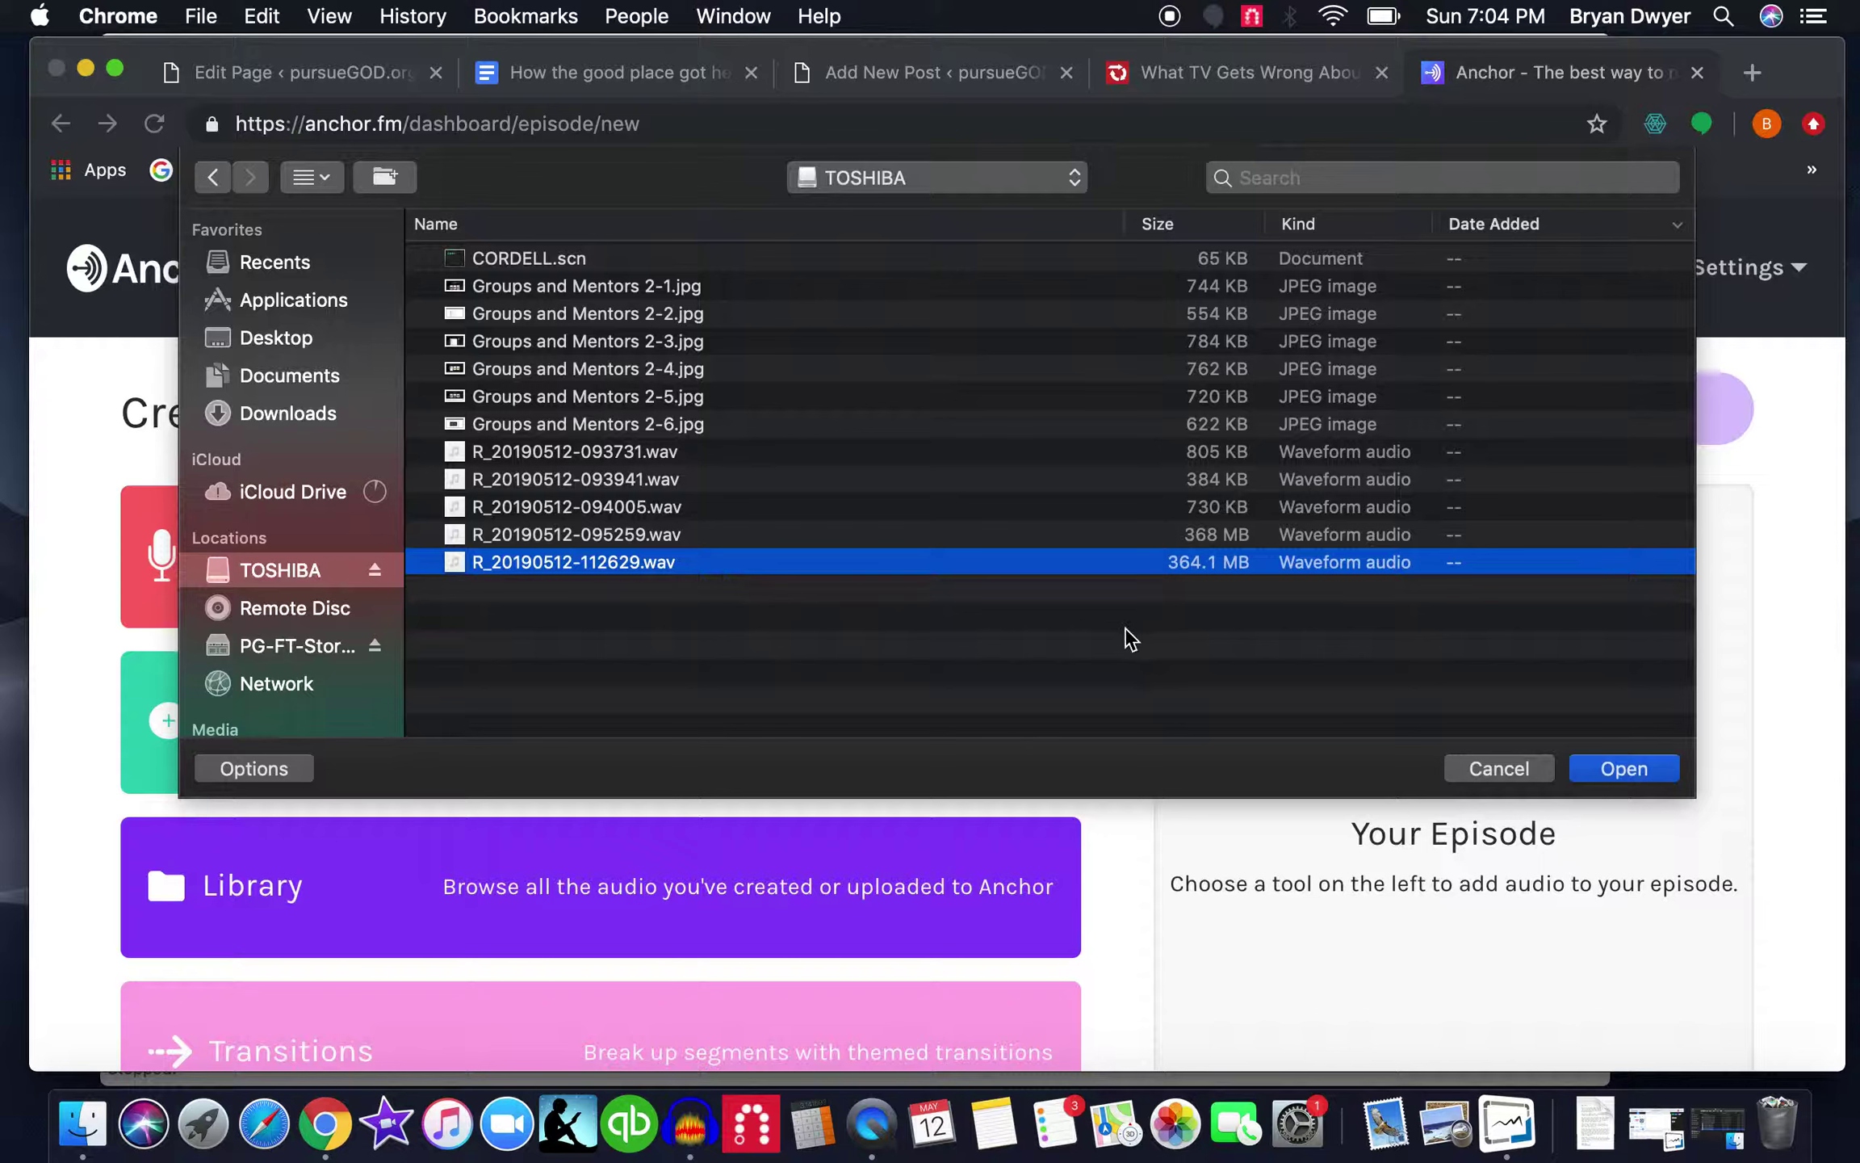
click(1629, 768)
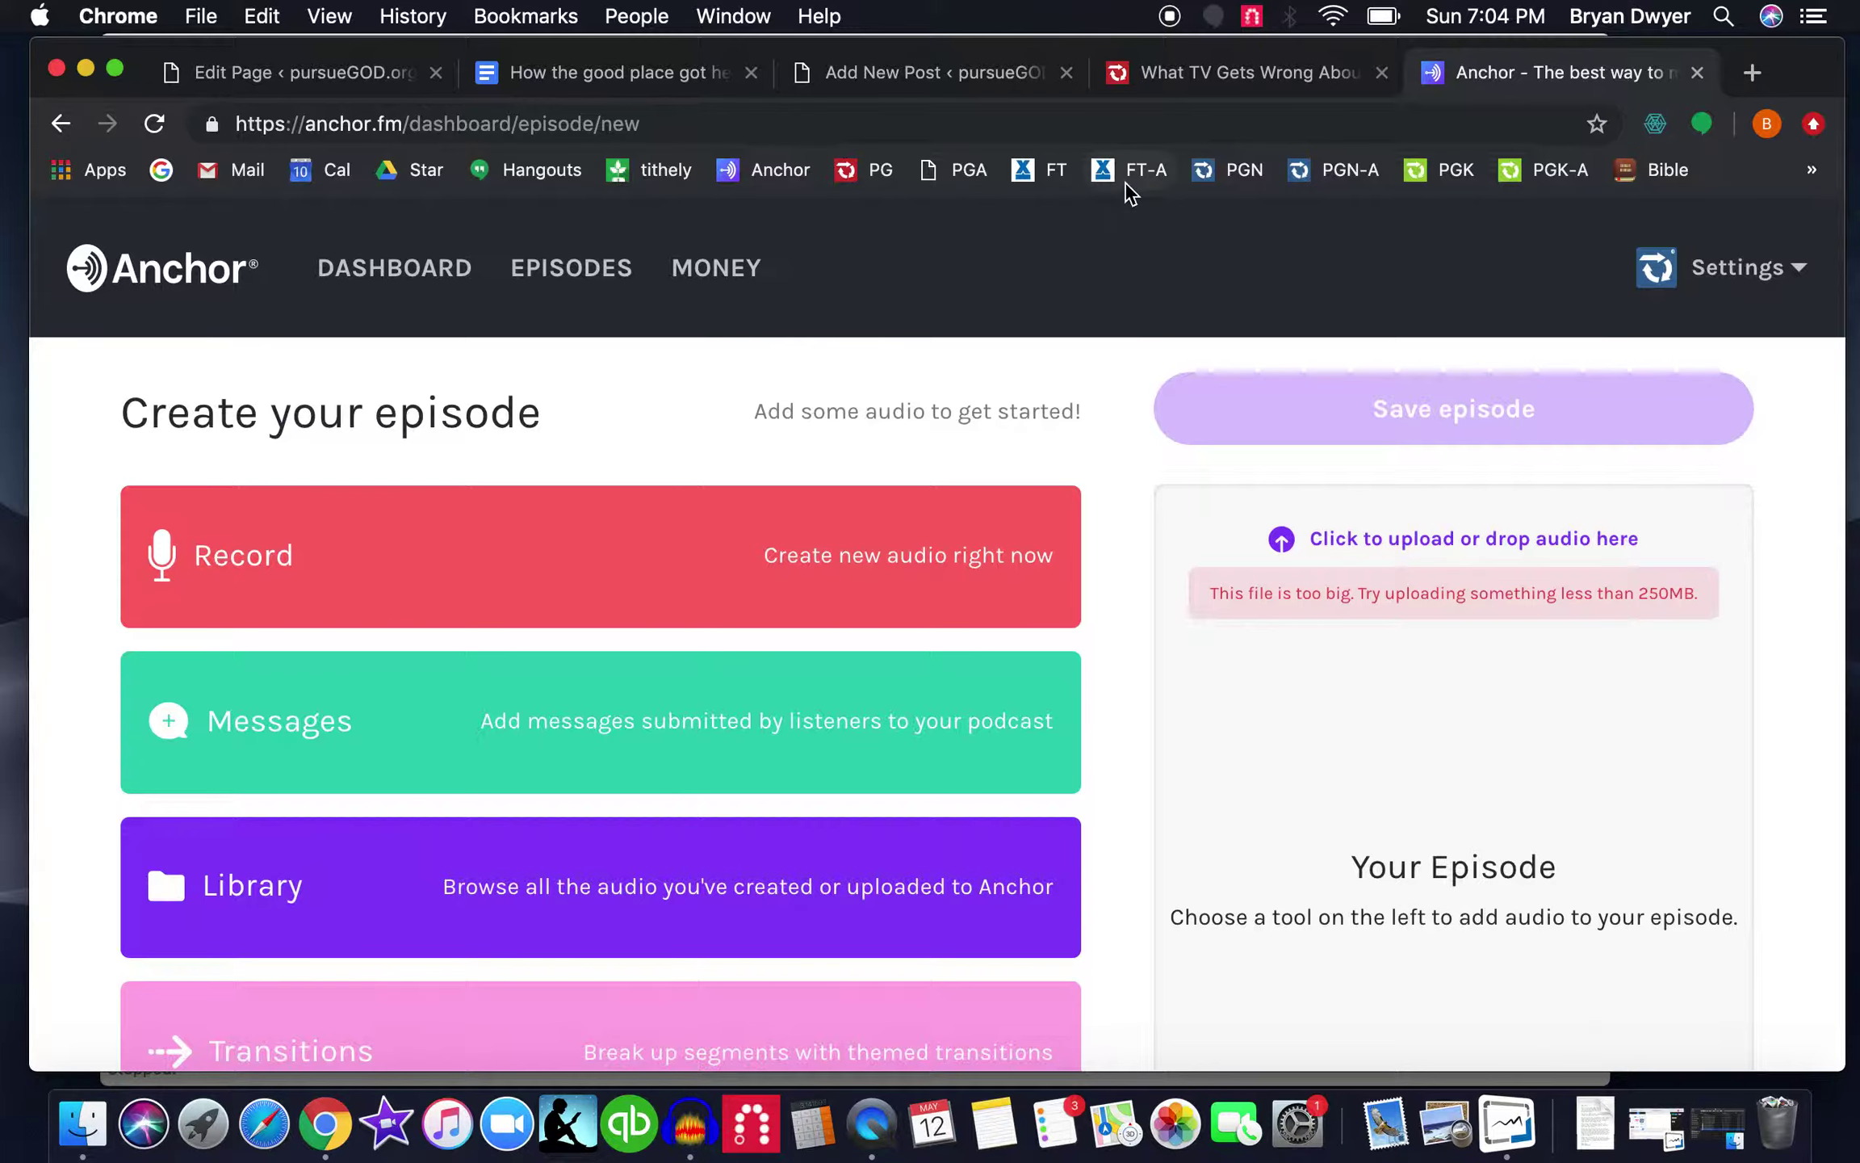
- Minimize Chrome and examine the size of R_20190512-112629.wav on the TOSHIBA drive in Finder
click(84, 70)
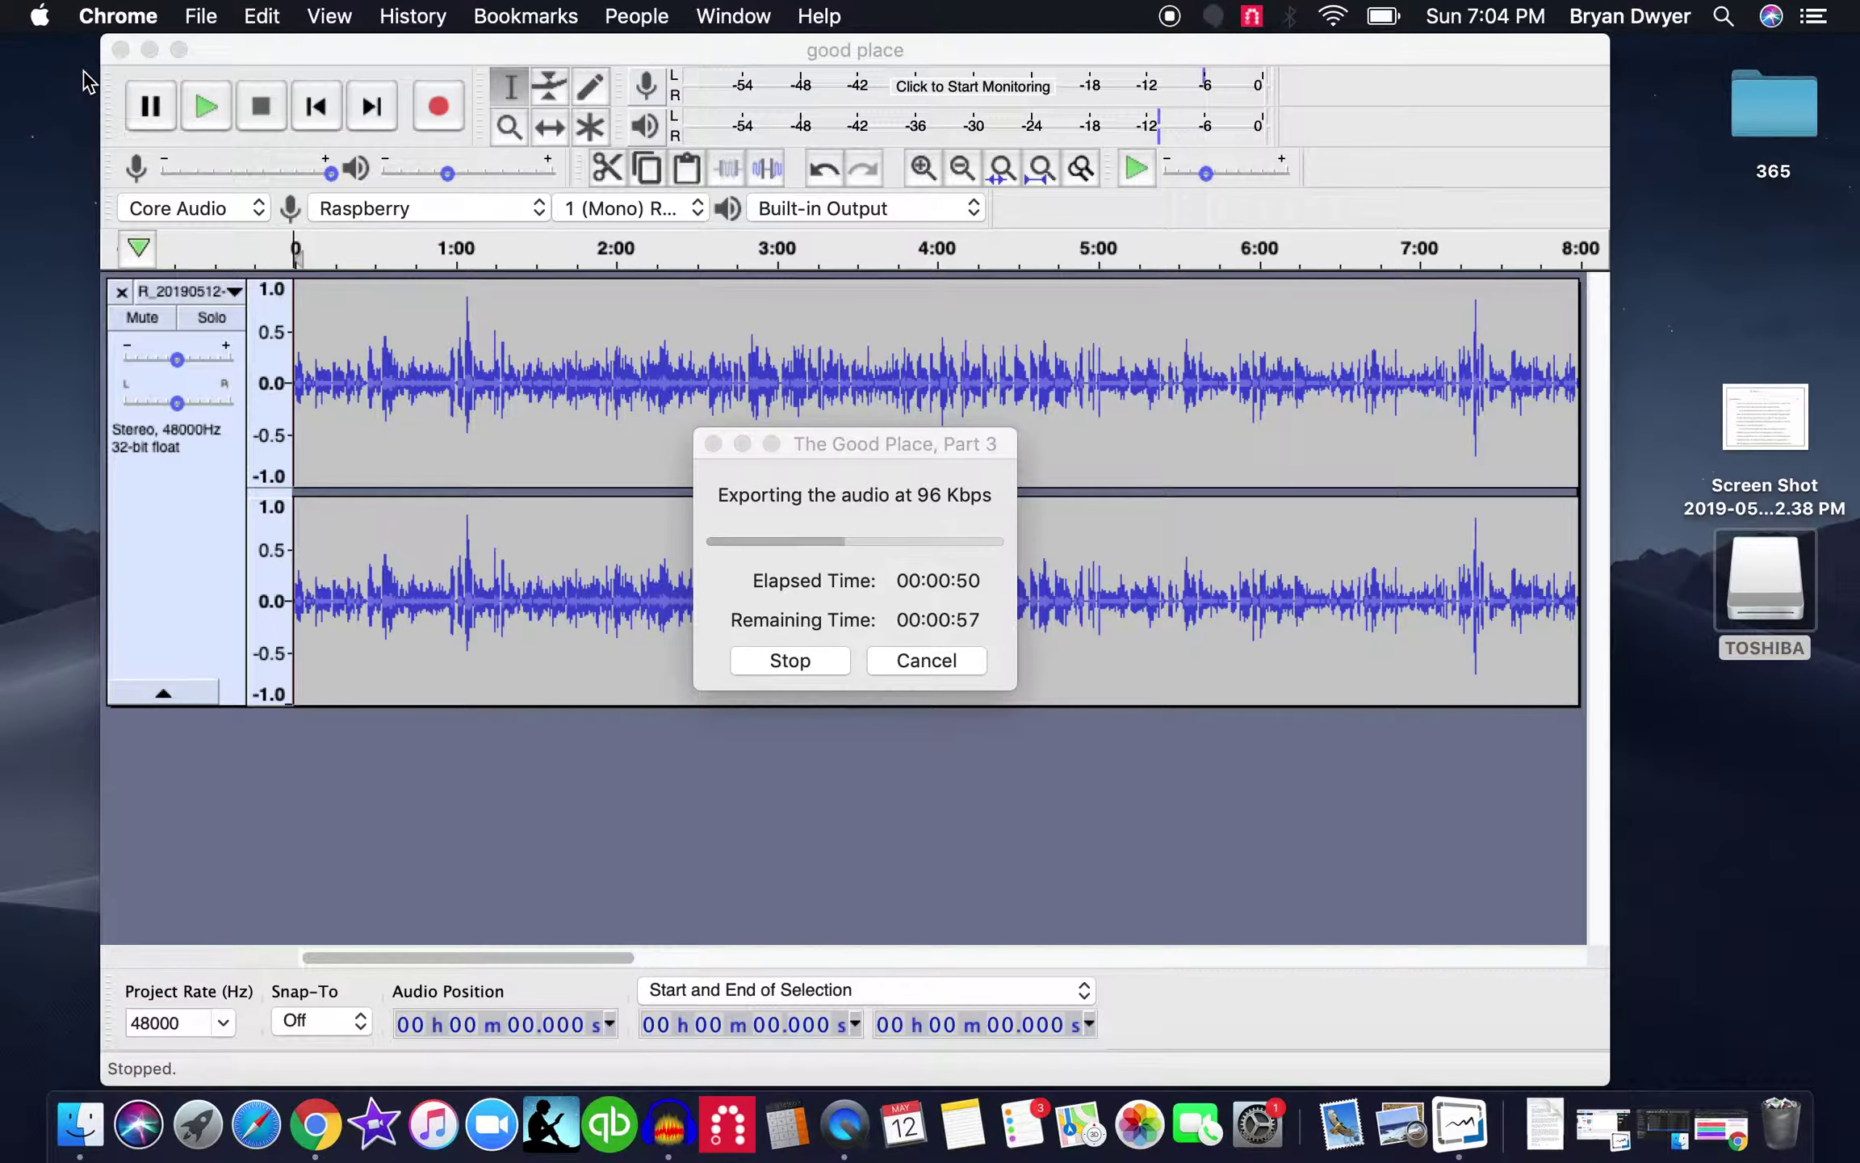
double_click(1767, 583)
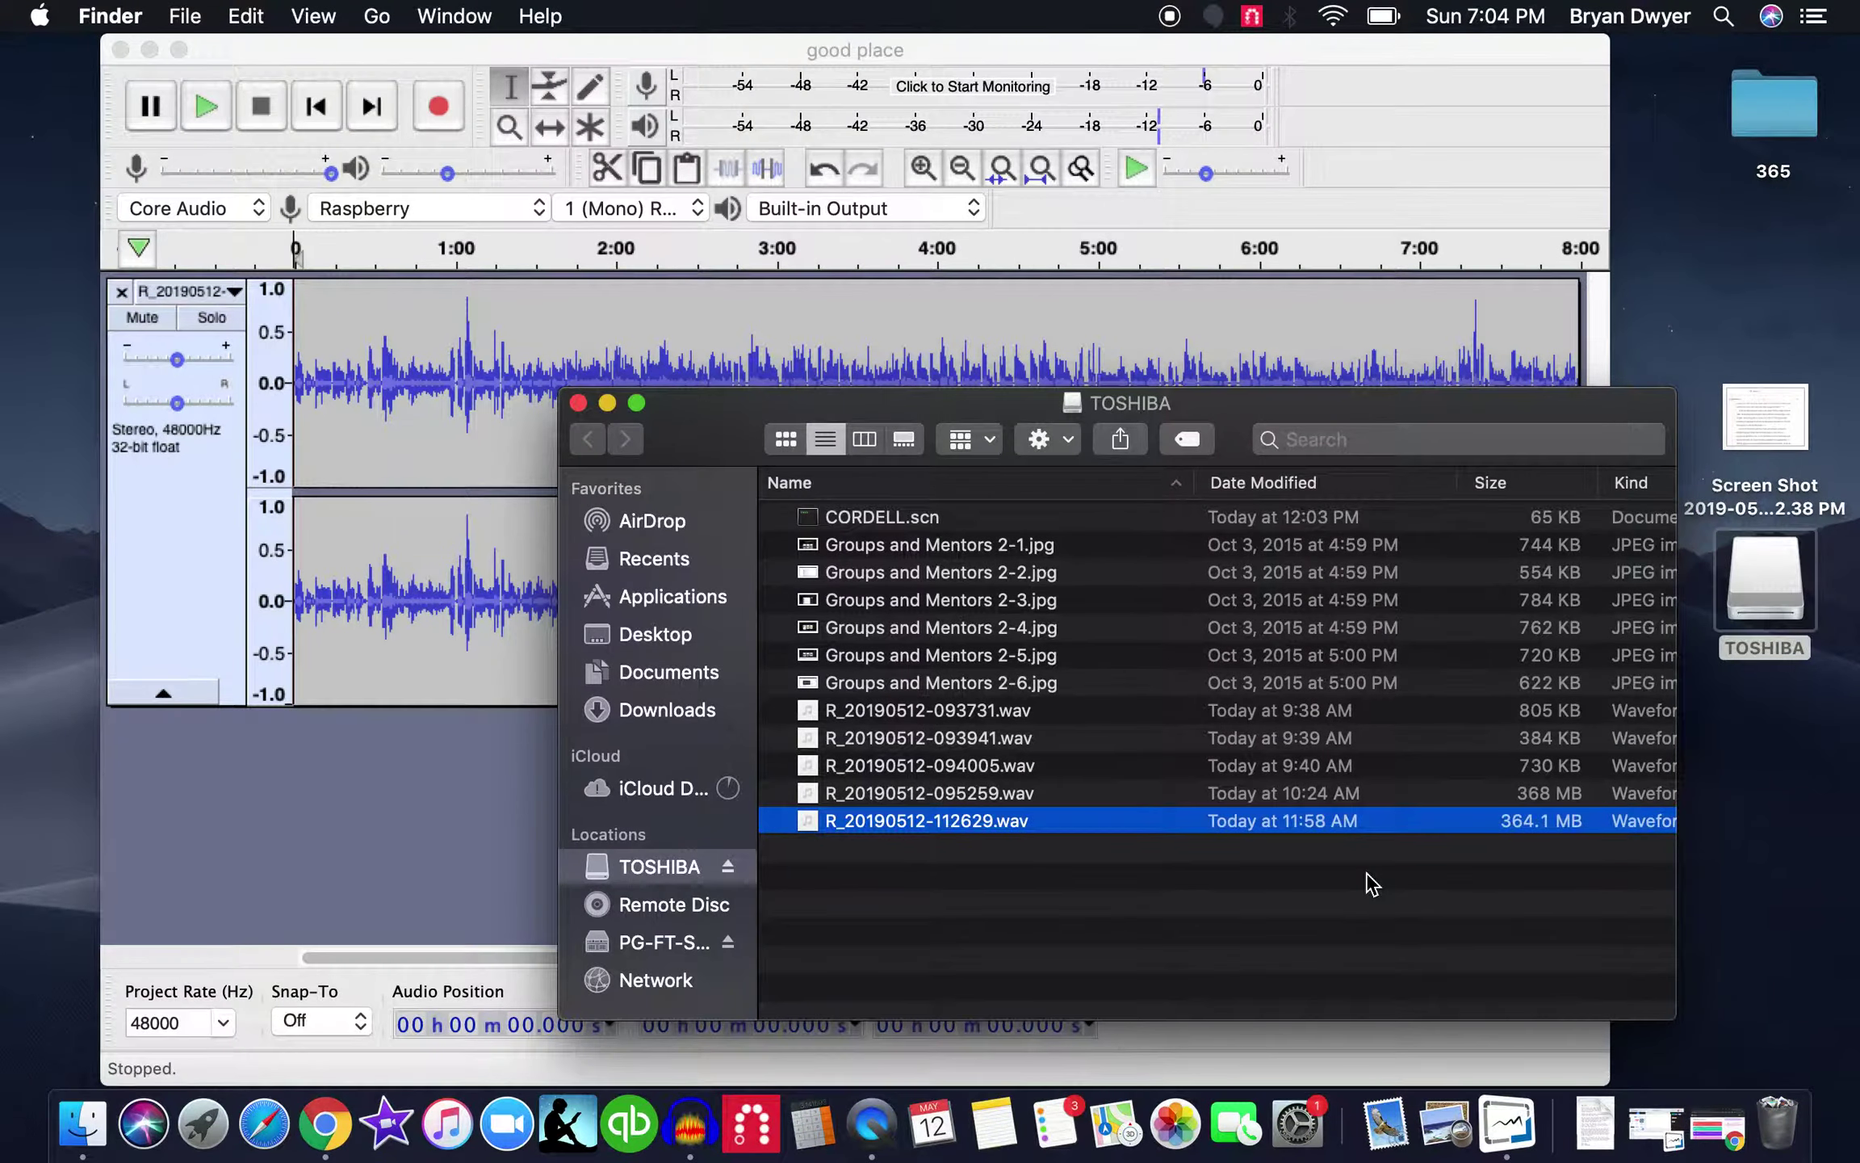
scroll(1373, 884, right, 2)
scroll(1372, 884, right, 1)
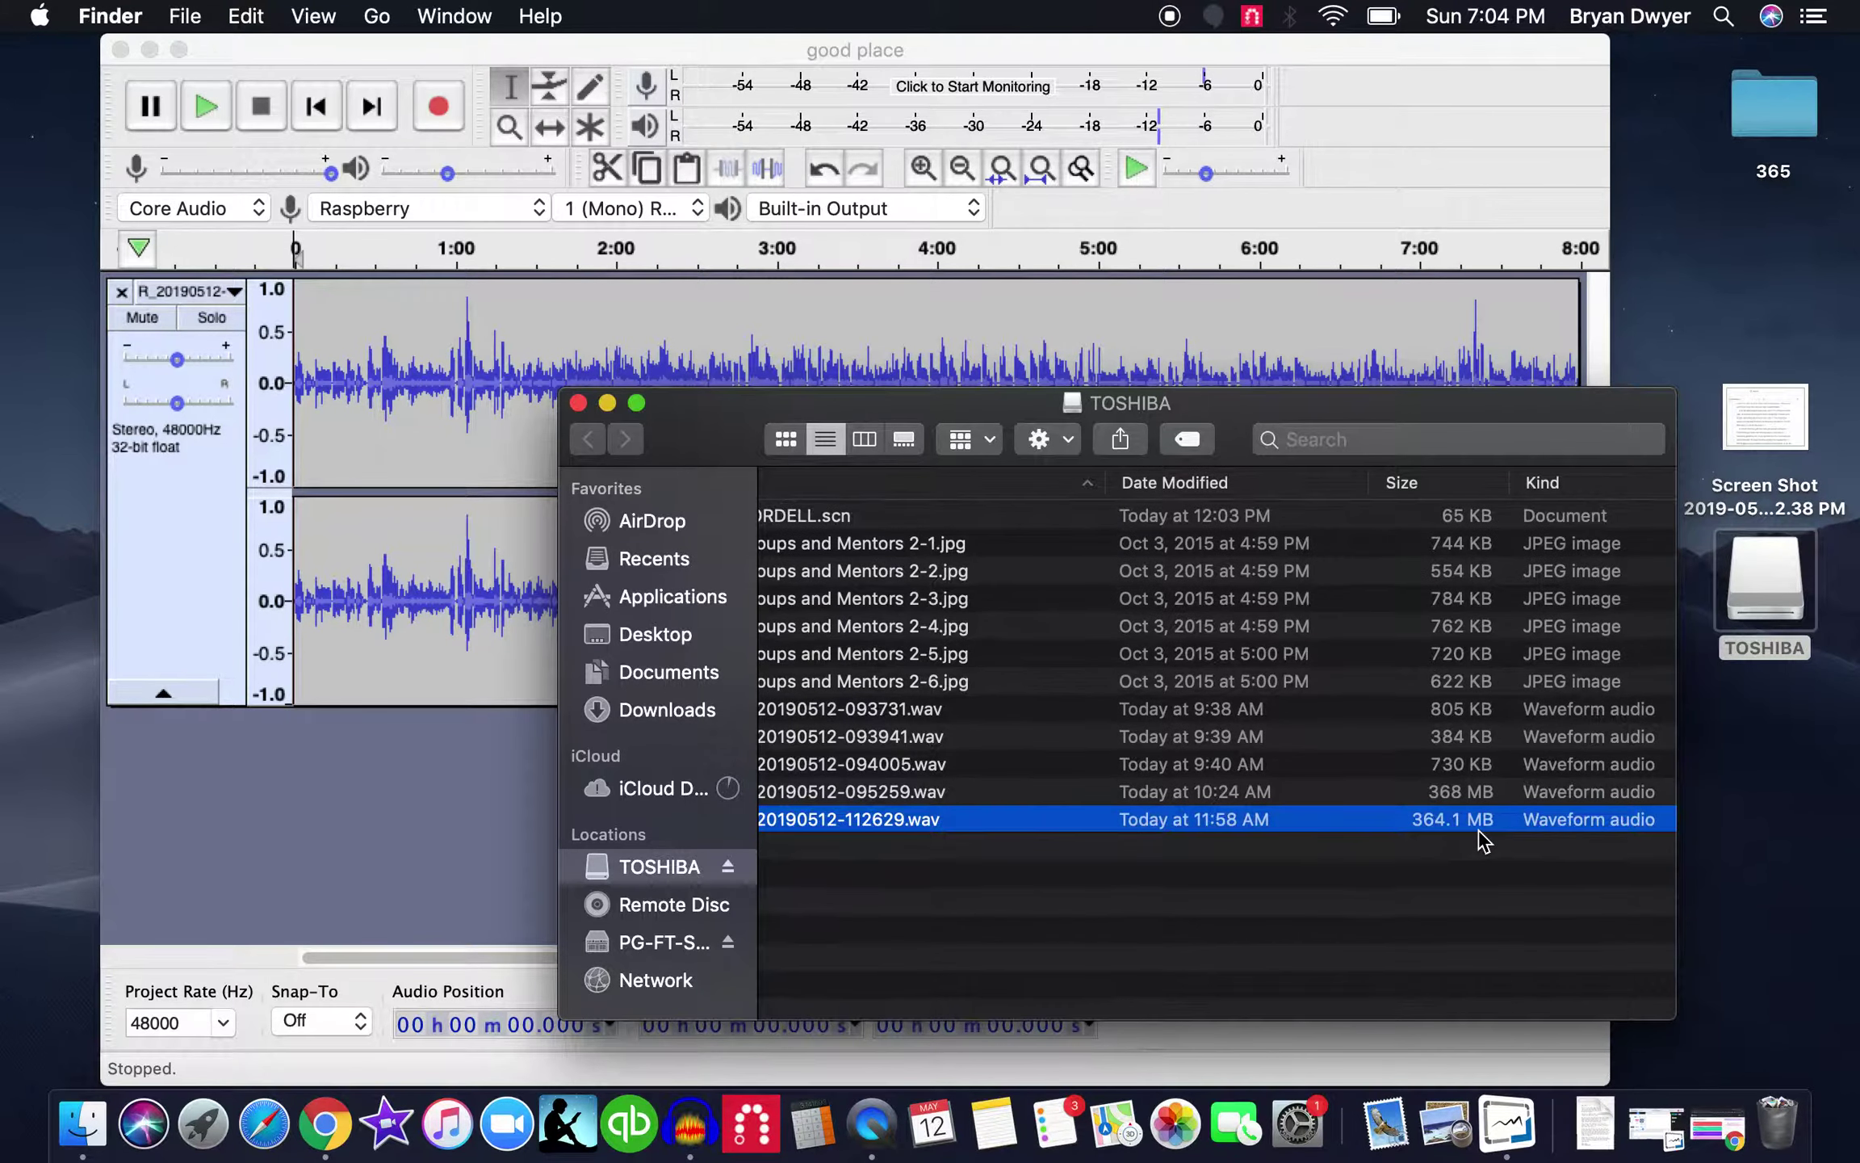
scroll(1482, 840, left, 3)
scroll(1483, 839, right, 3)
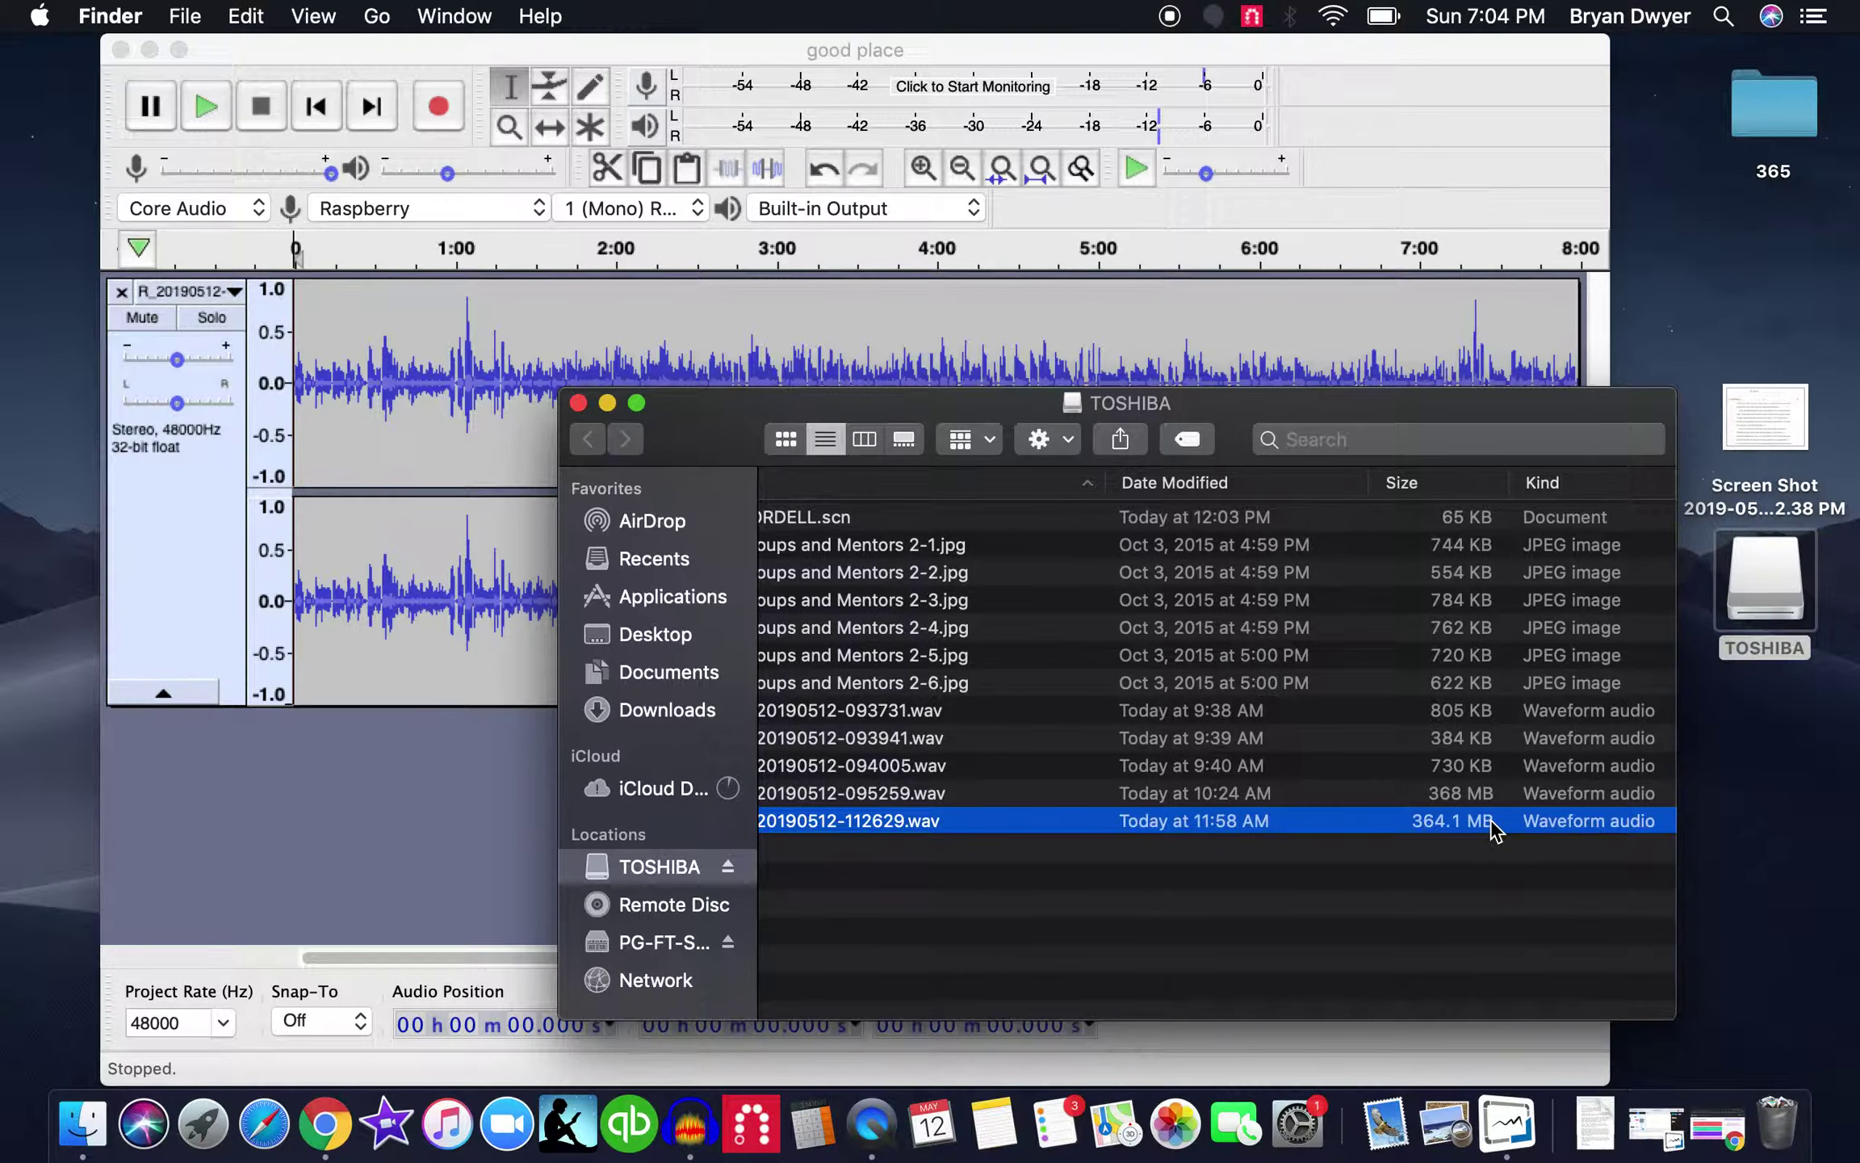
click(608, 404)
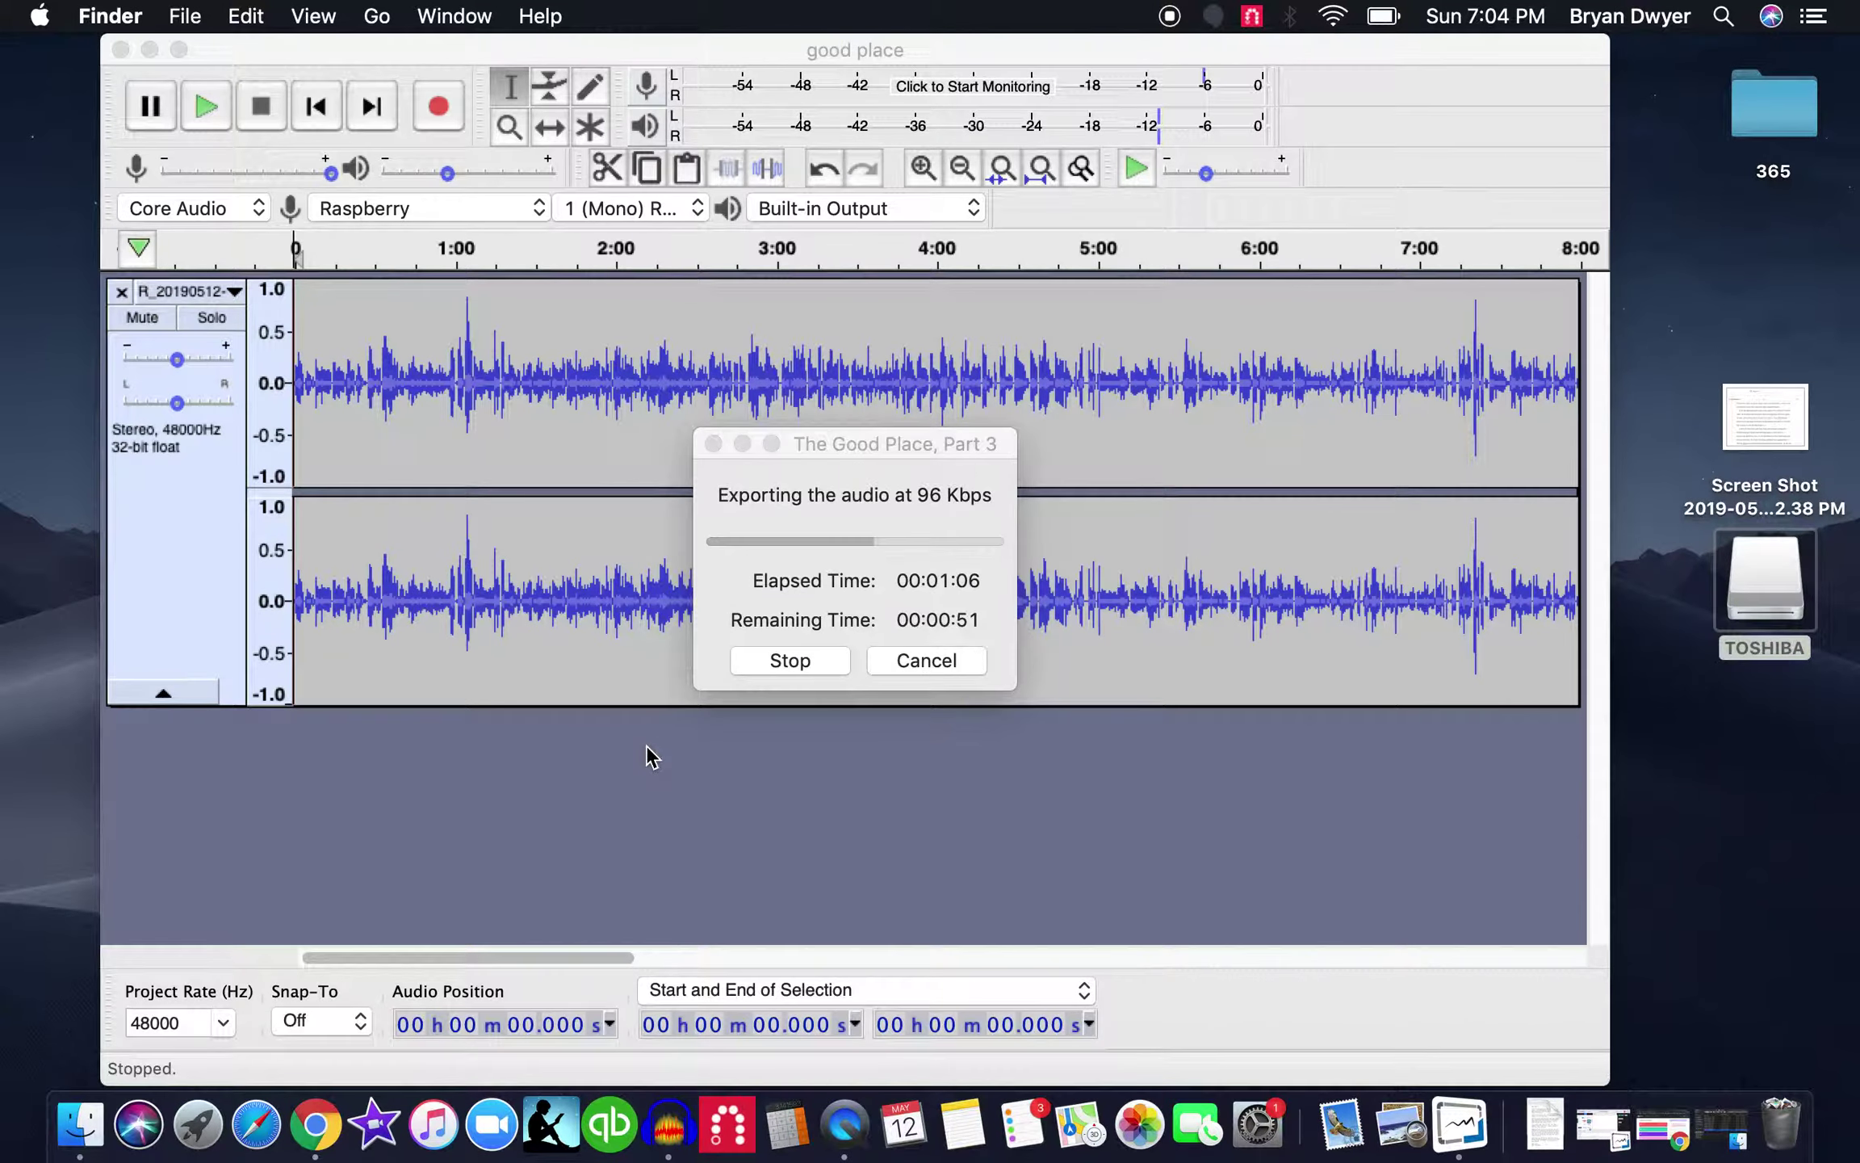
- Check the MP3 export's progress in Audacity and return to the new episode page on Anchor in Chrome
click(652, 757)
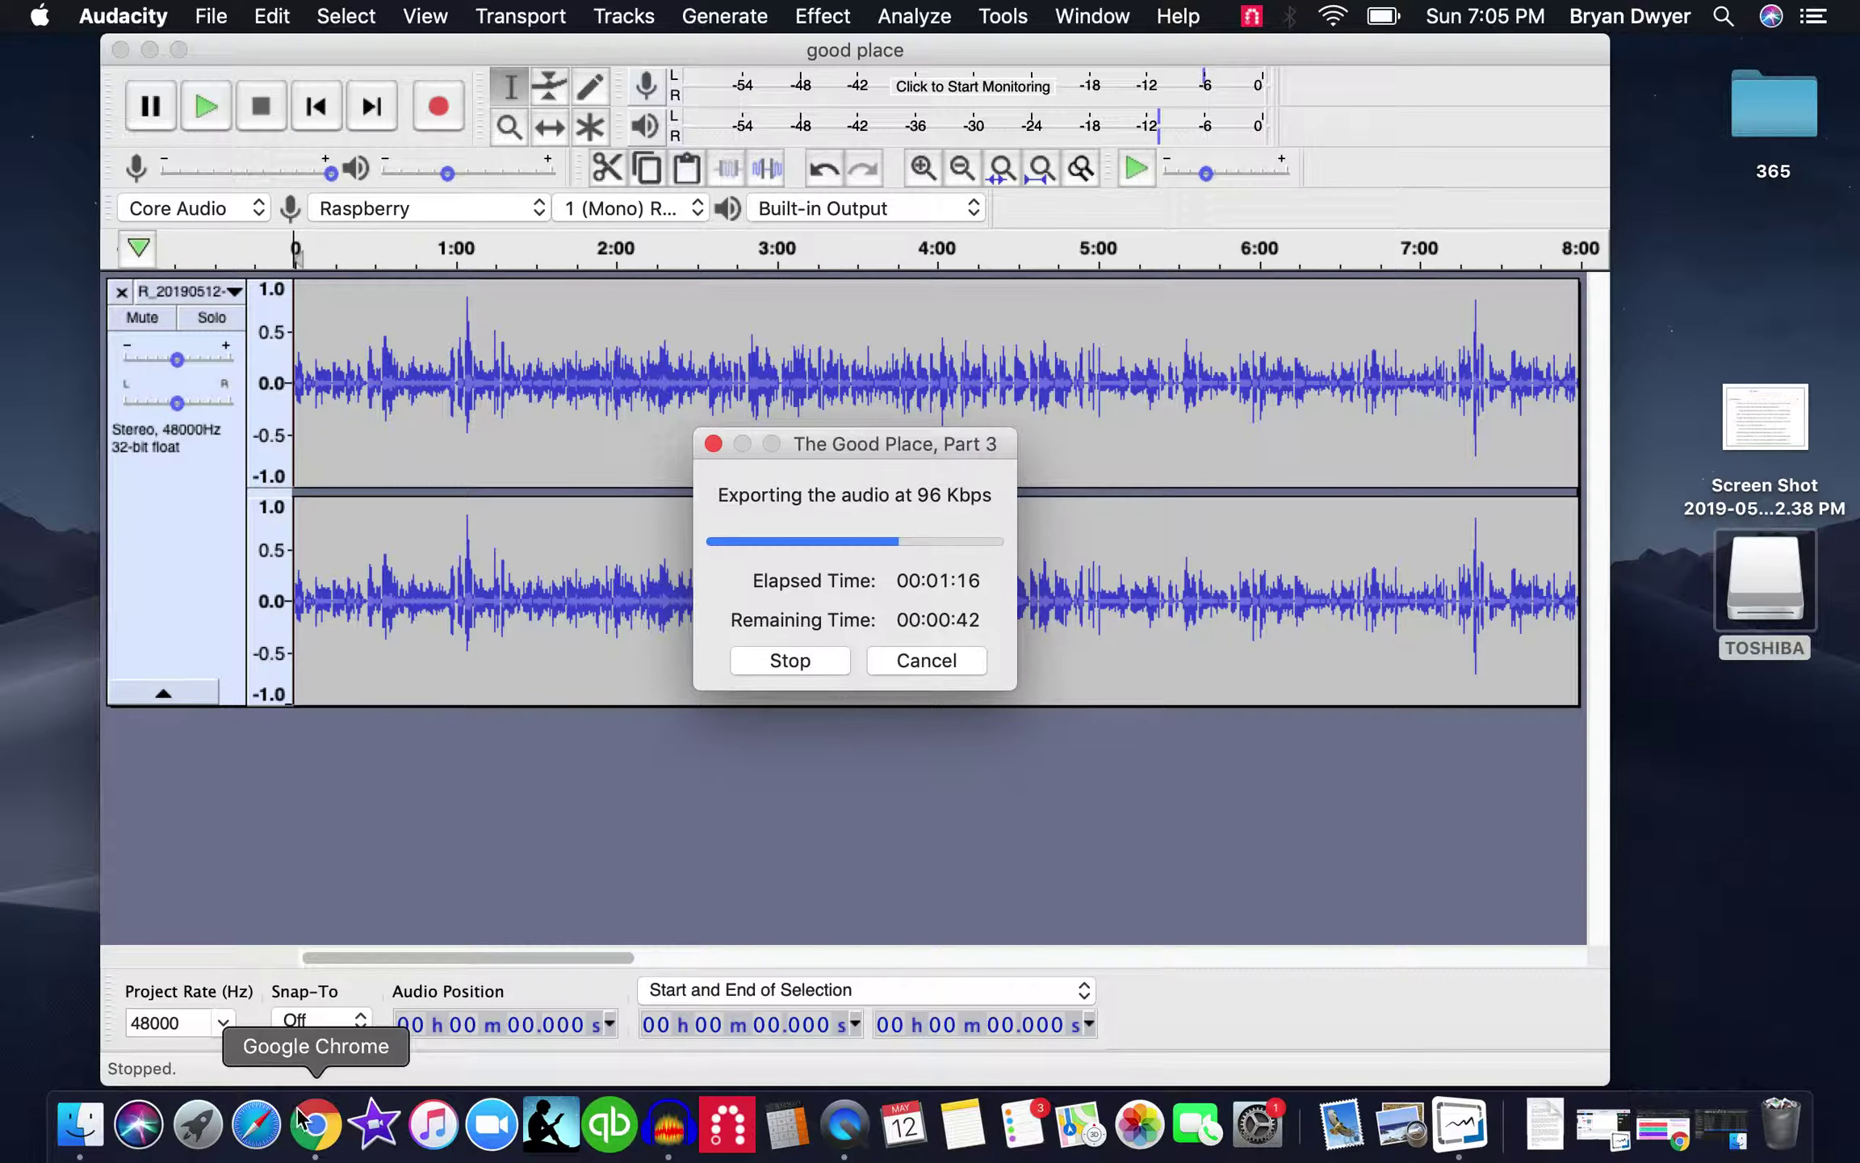
click(321, 1127)
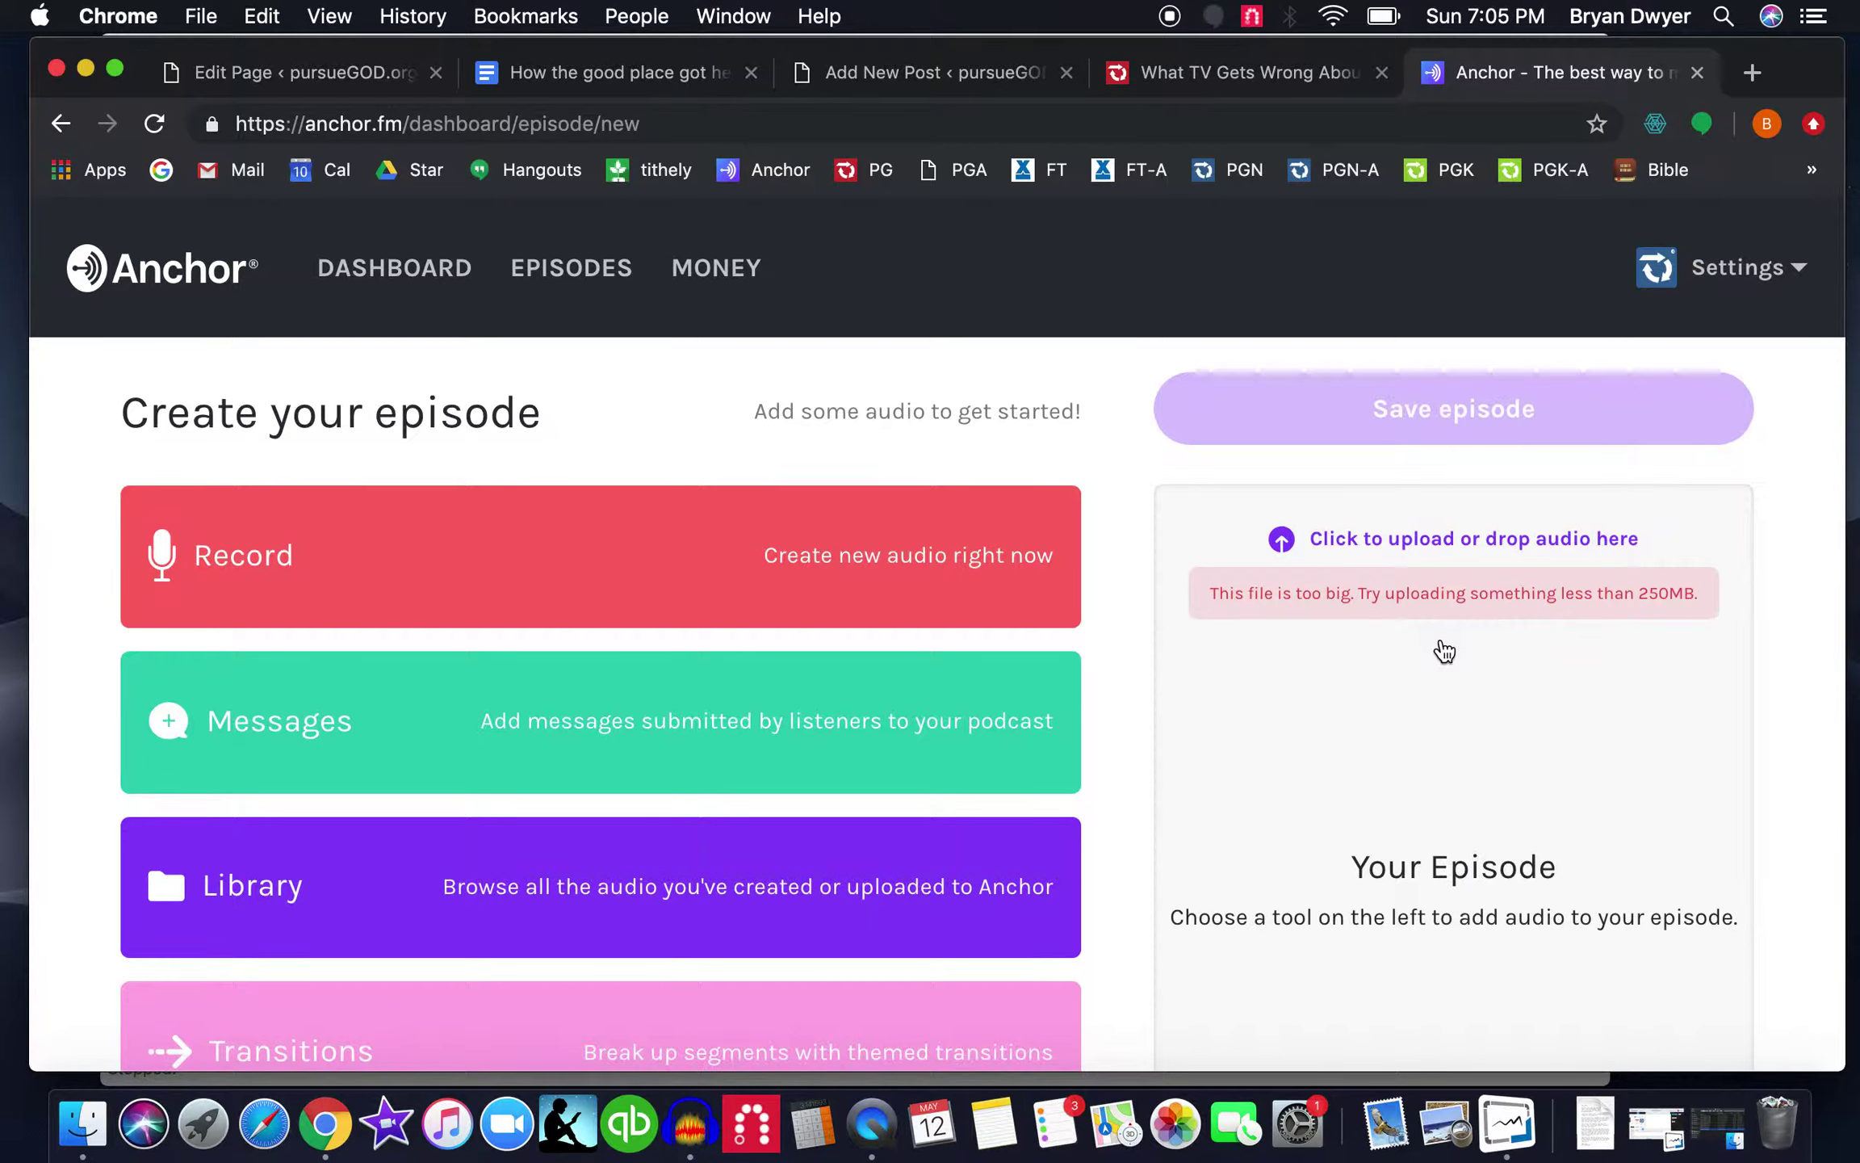
right_click(879, 1140)
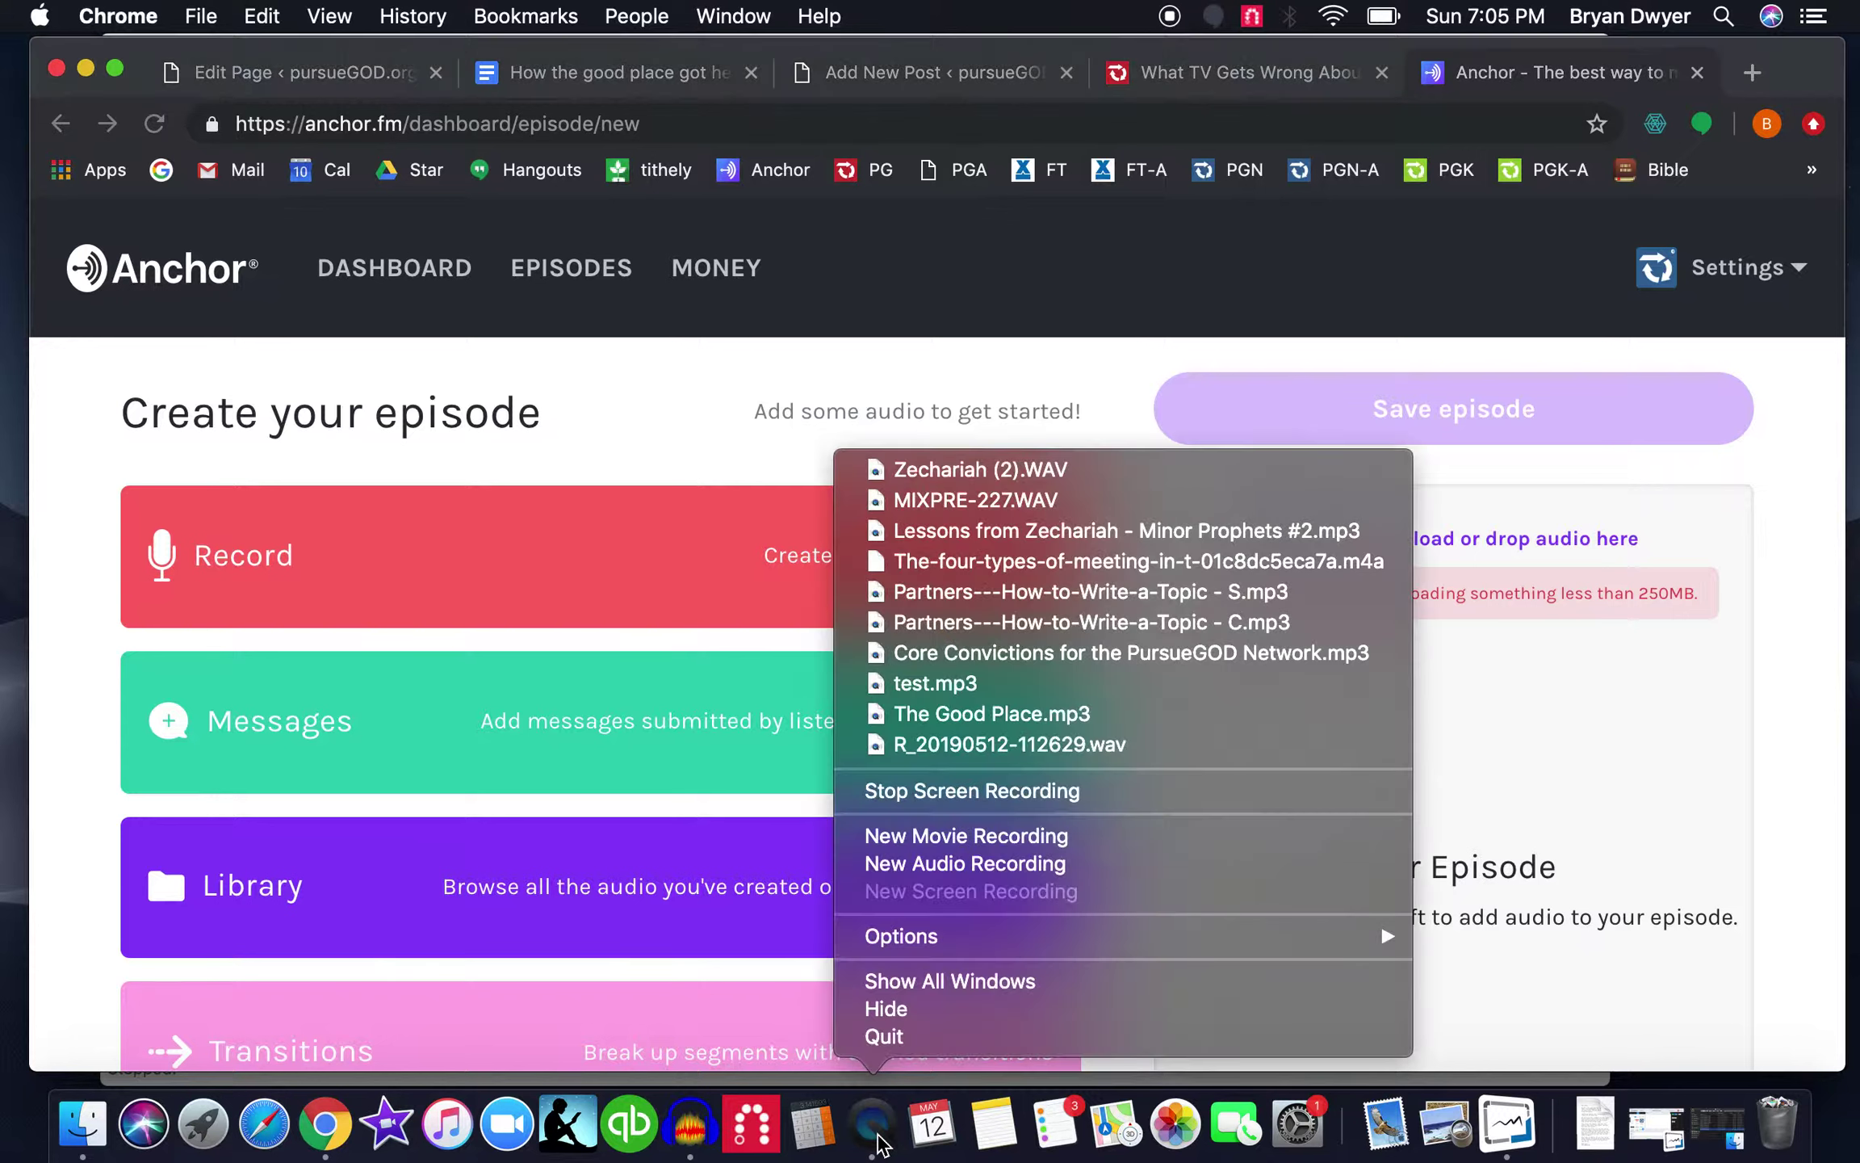